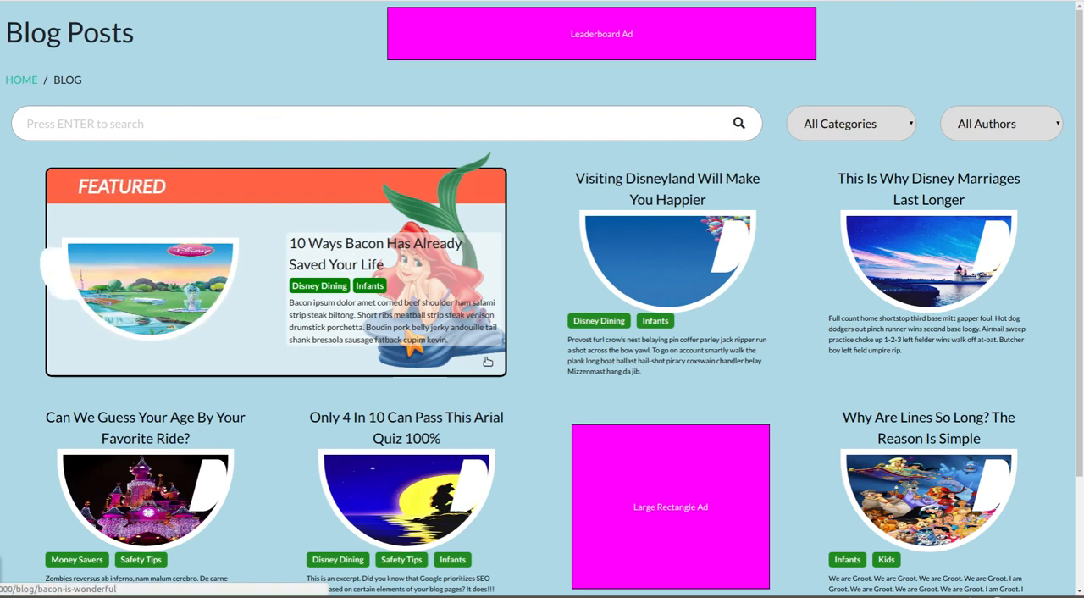
- Look over the Blog Posts page from the header and search filters to the post cards, pagination and footer
scroll(518, 463, "down", 3)
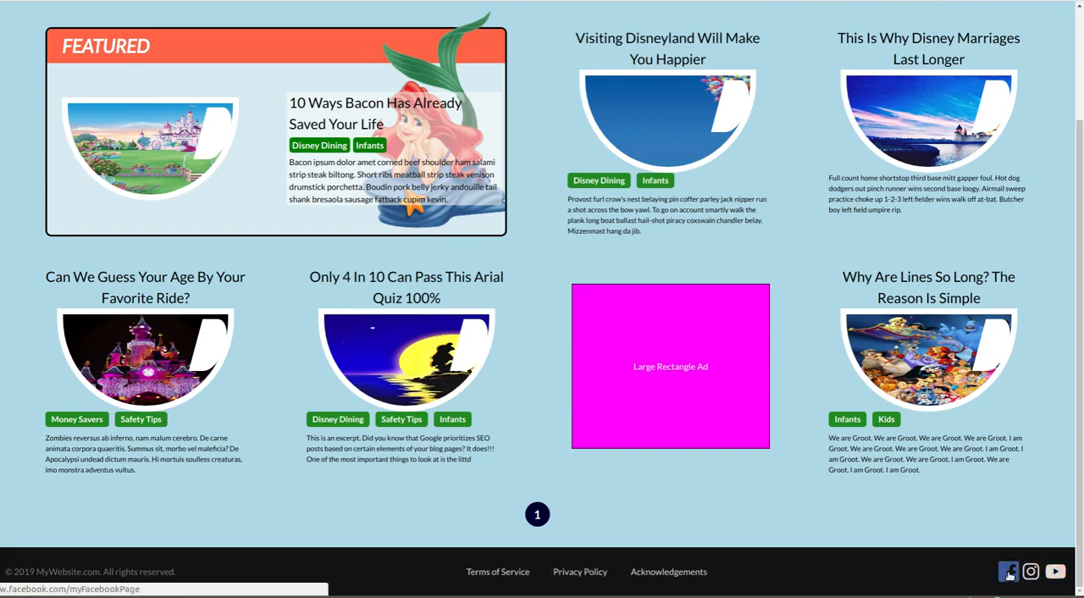
scroll(423, 472, "up", 3)
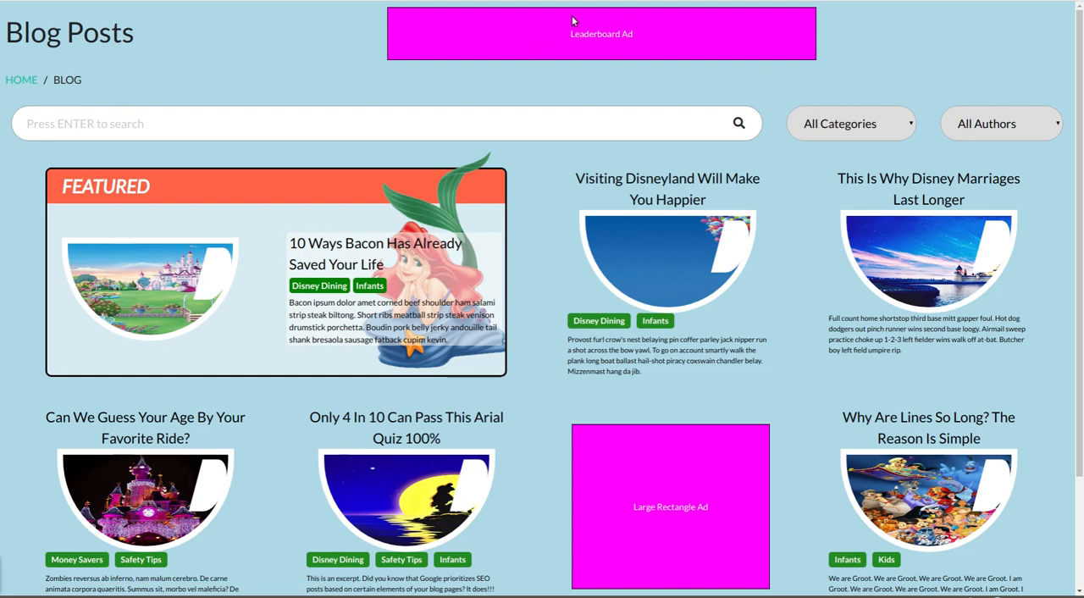
scroll(537, 402, "down", 3)
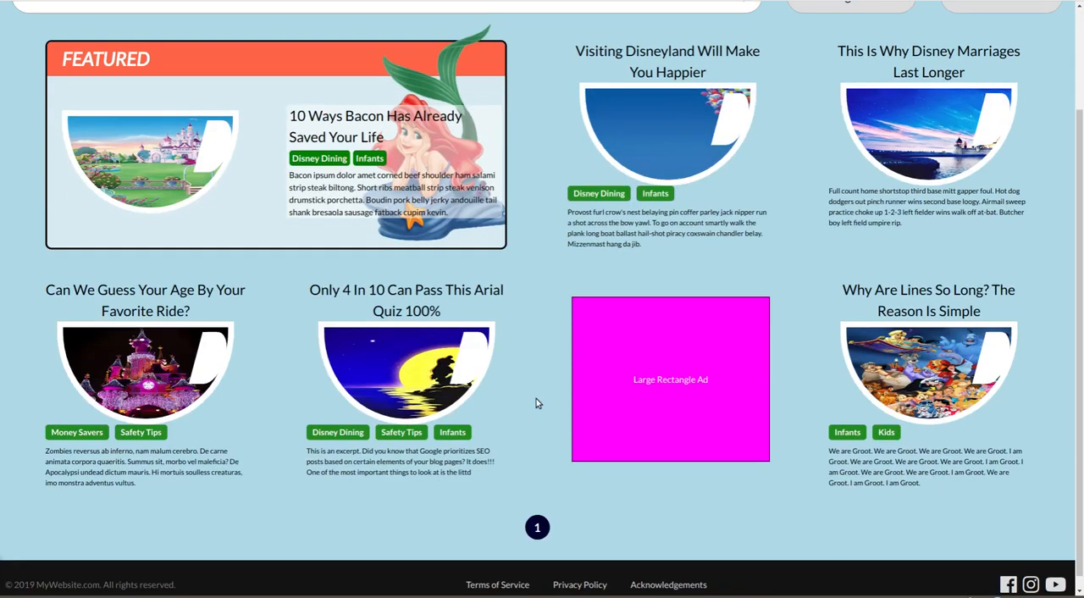
scroll(546, 451, "up", 3)
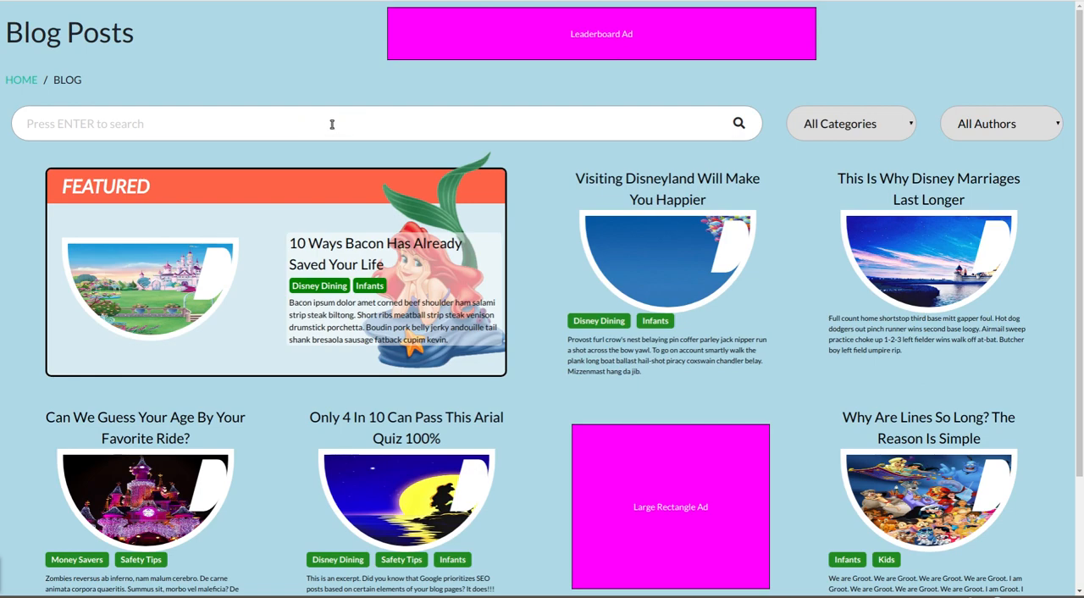
scroll(779, 334, "down", 1)
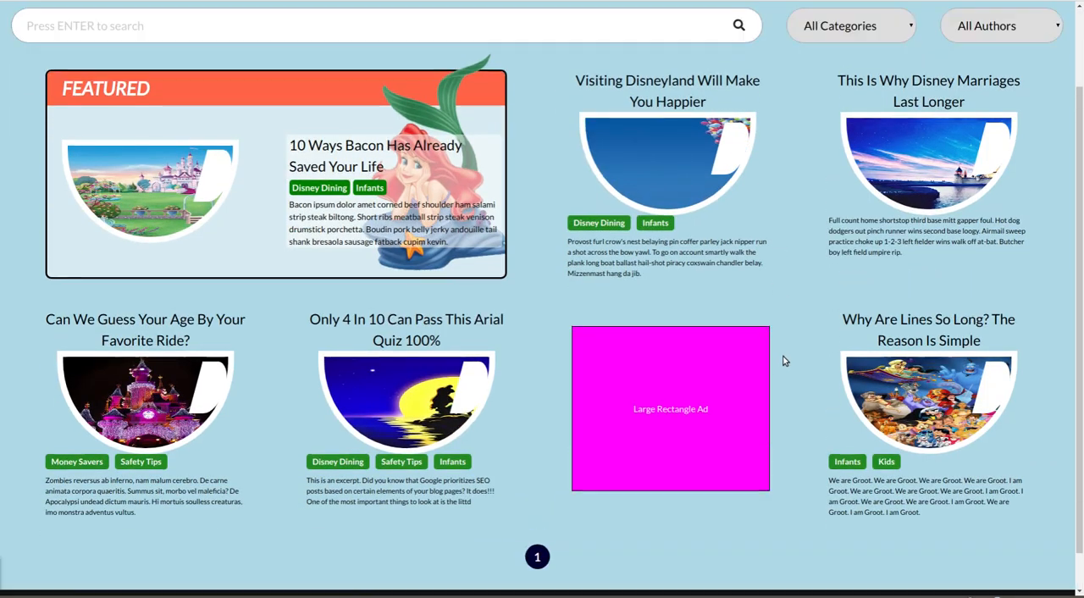
scroll(783, 360, "up", 1)
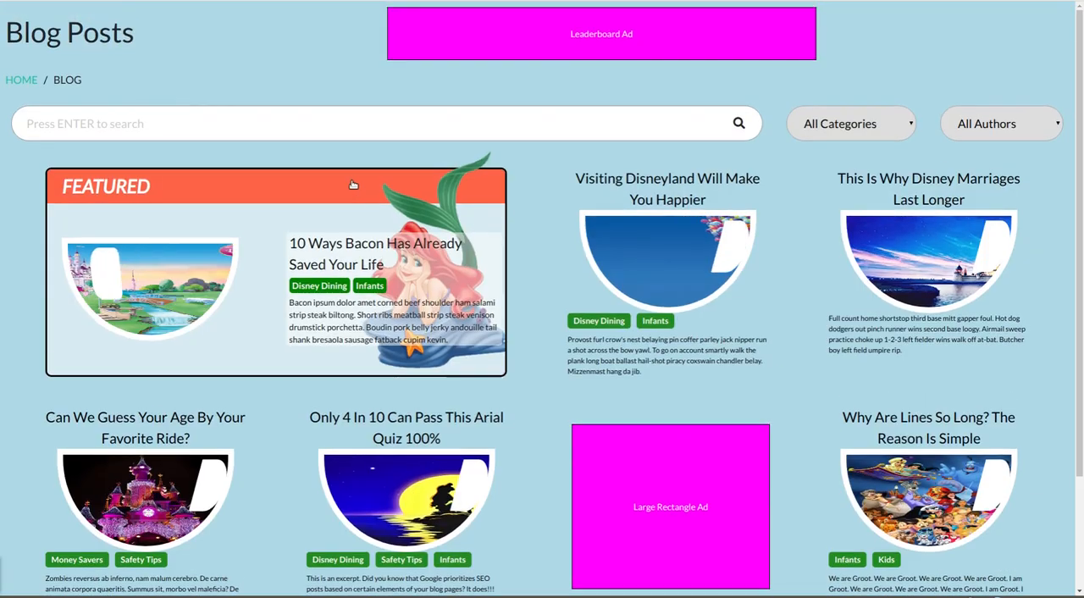
- Search the blog posts for "bacon"
left_click(233, 126)
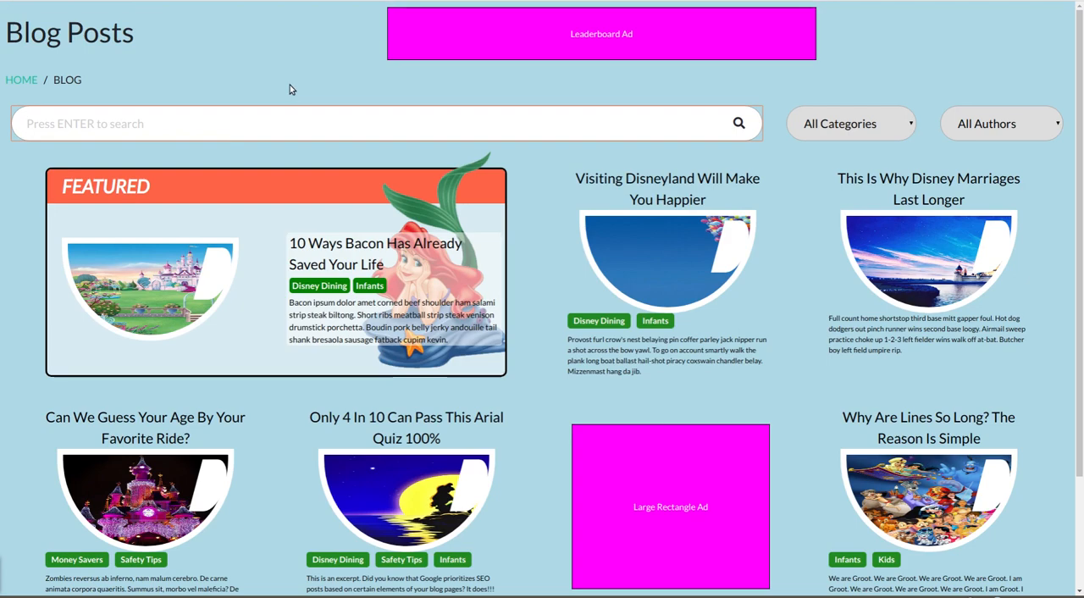
type("bacon")
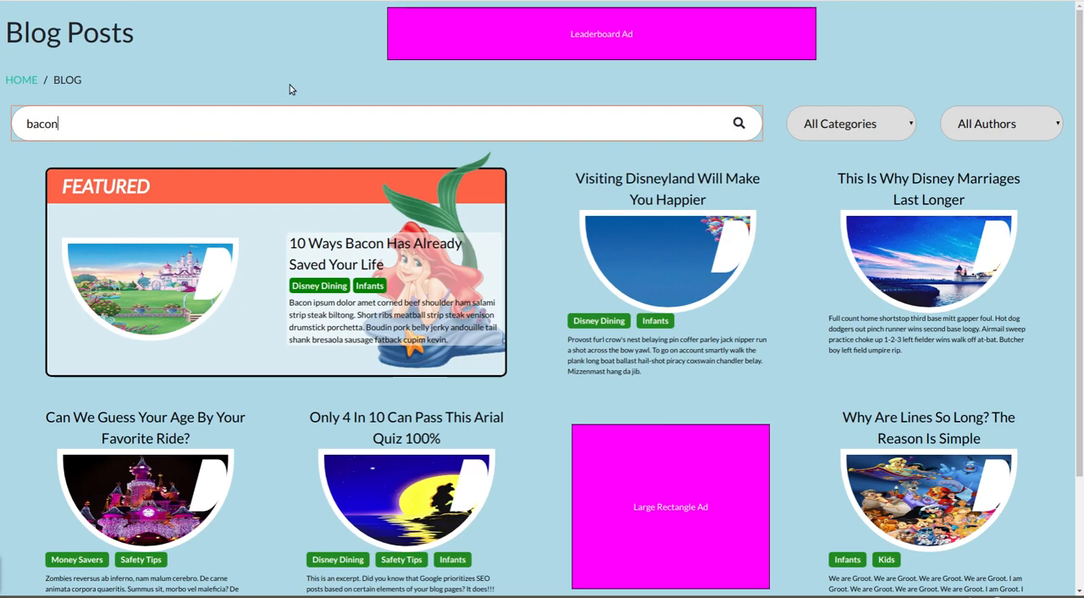
key("Return")
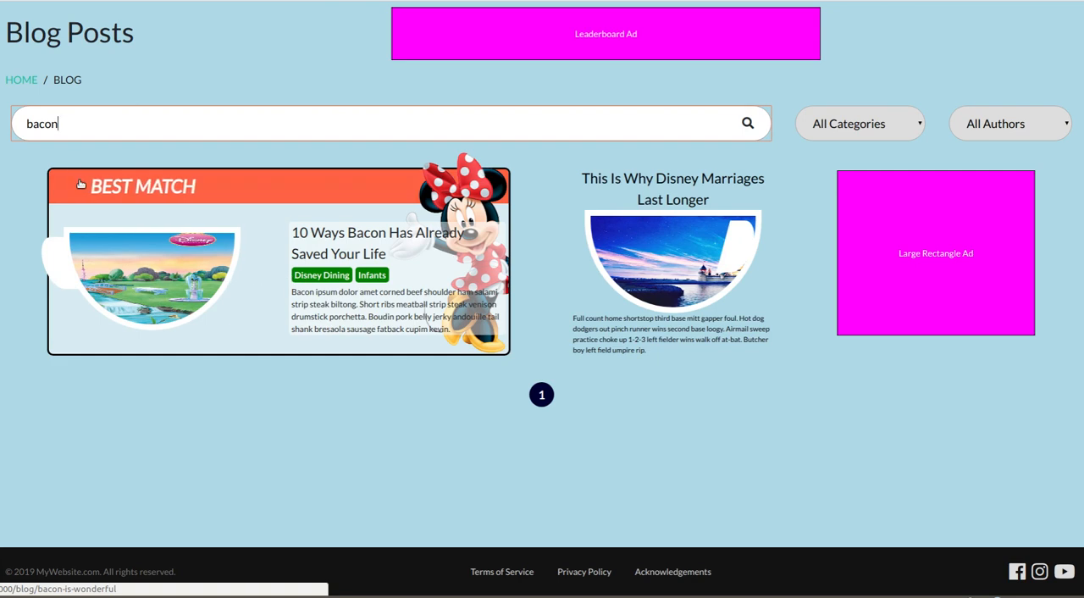
- Search the blog posts for "disney family infants beef", followed by a new search for "zombie"
double_click(75, 124)
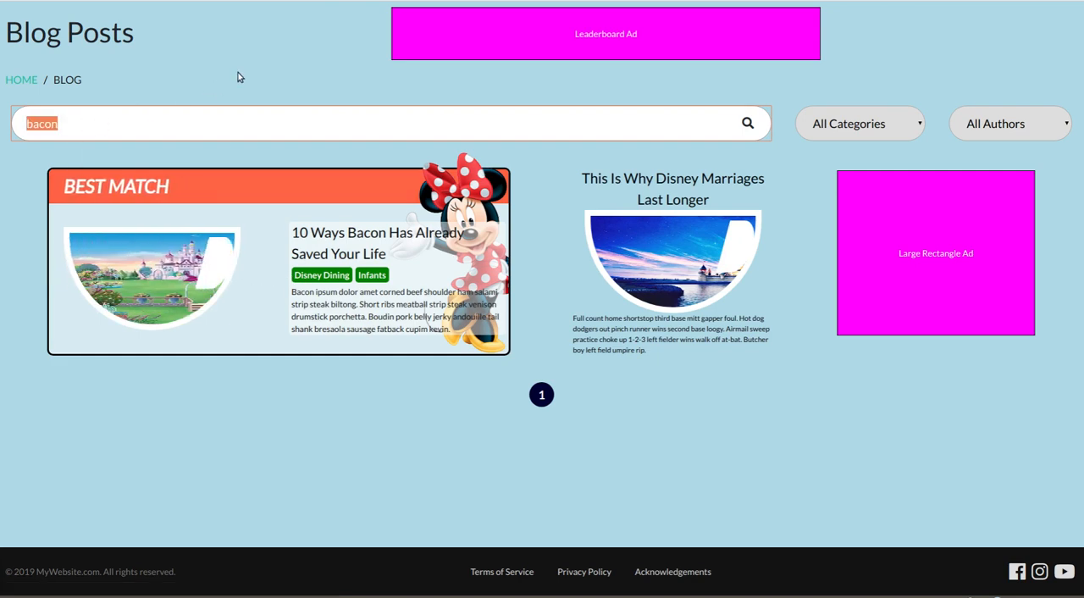
type("disney family infants beef")
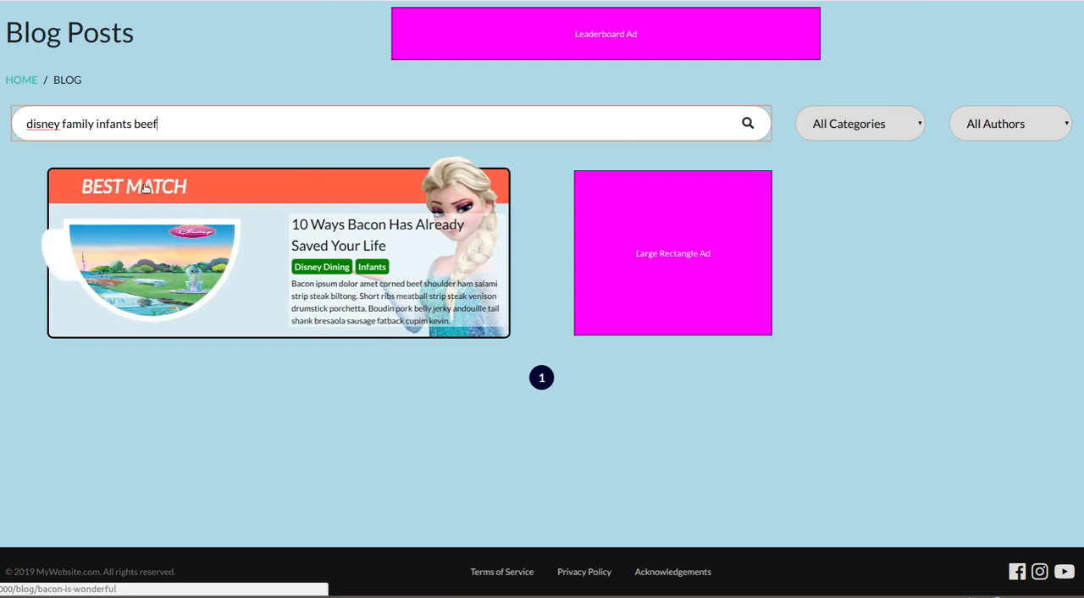
triple_click(148, 124)
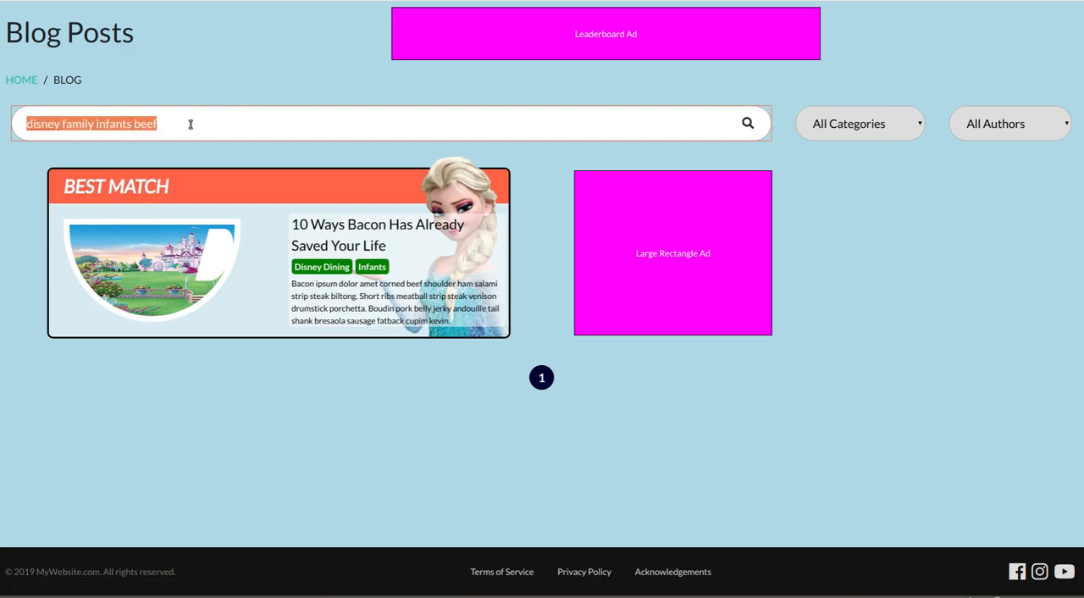
type("zombi")
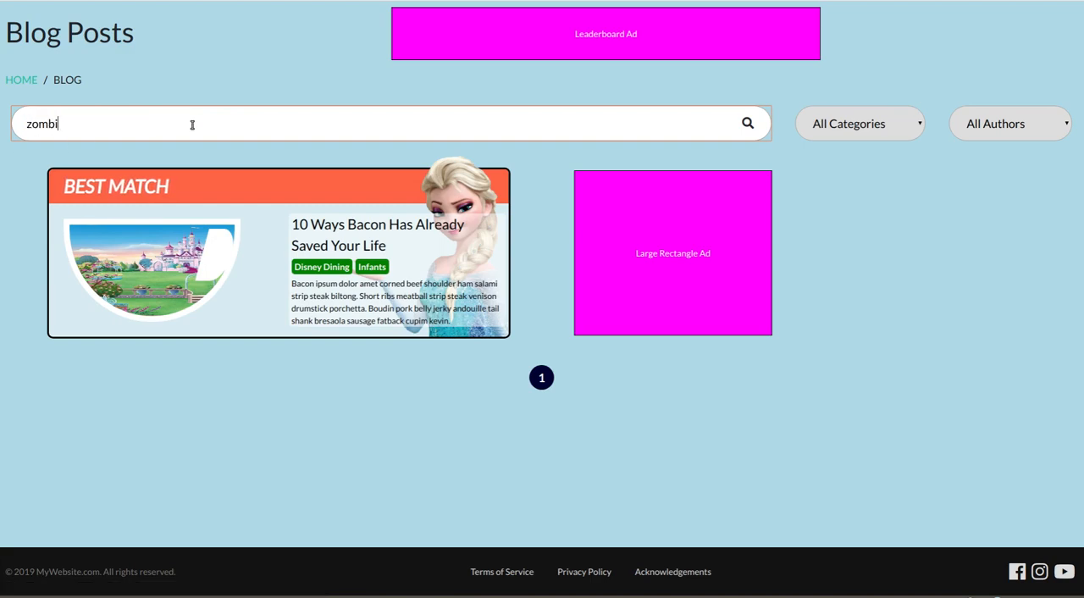
type("e")
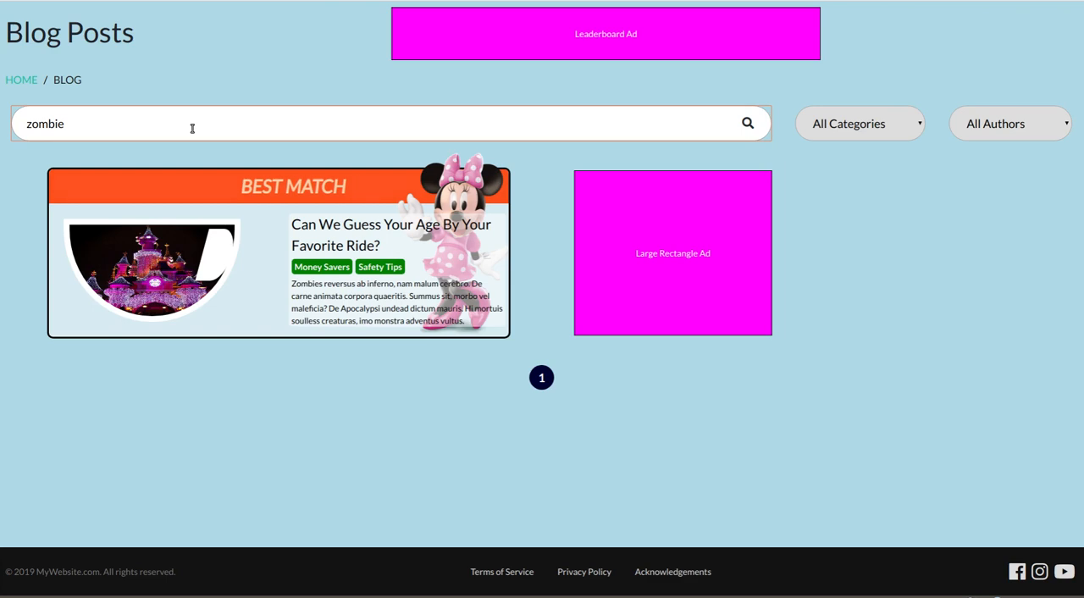
- Search the blog posts for "bacon" again and limit the results to the Infants category
double_click(192, 129)
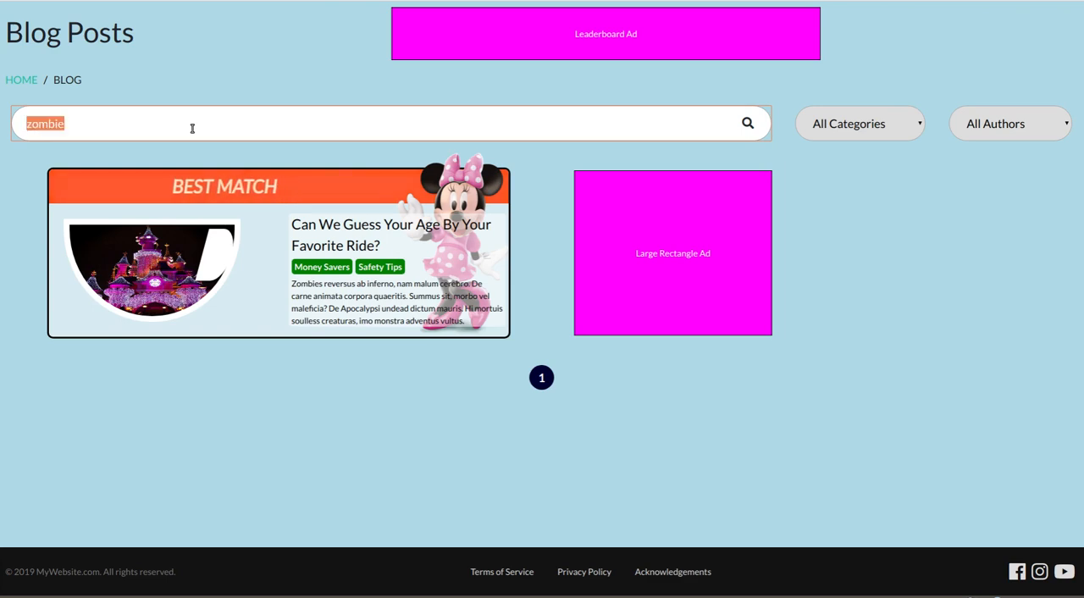
key("BackSpace")
type("b")
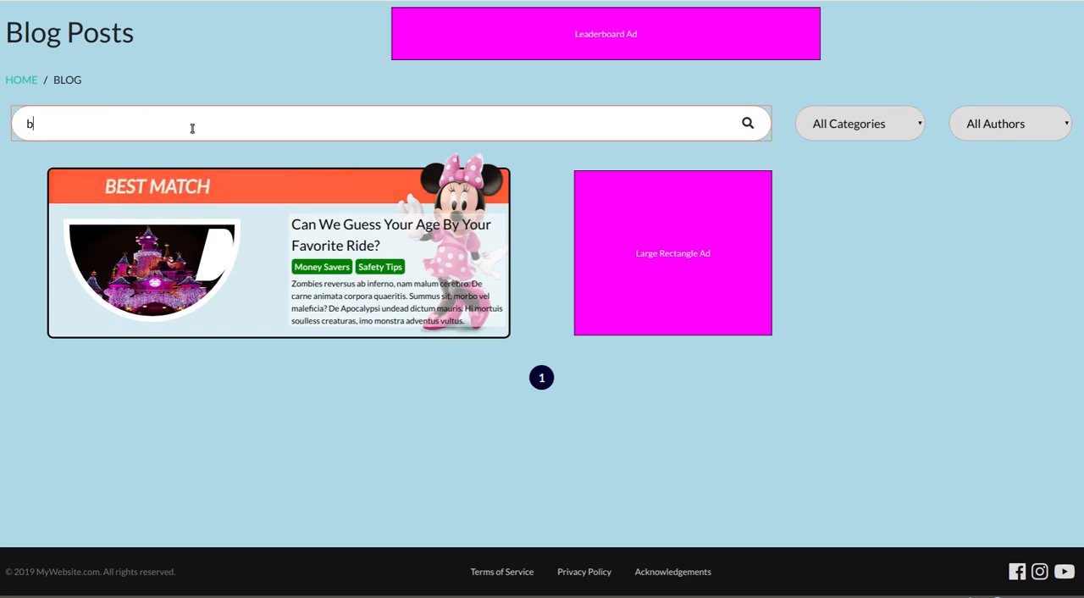
type("acon")
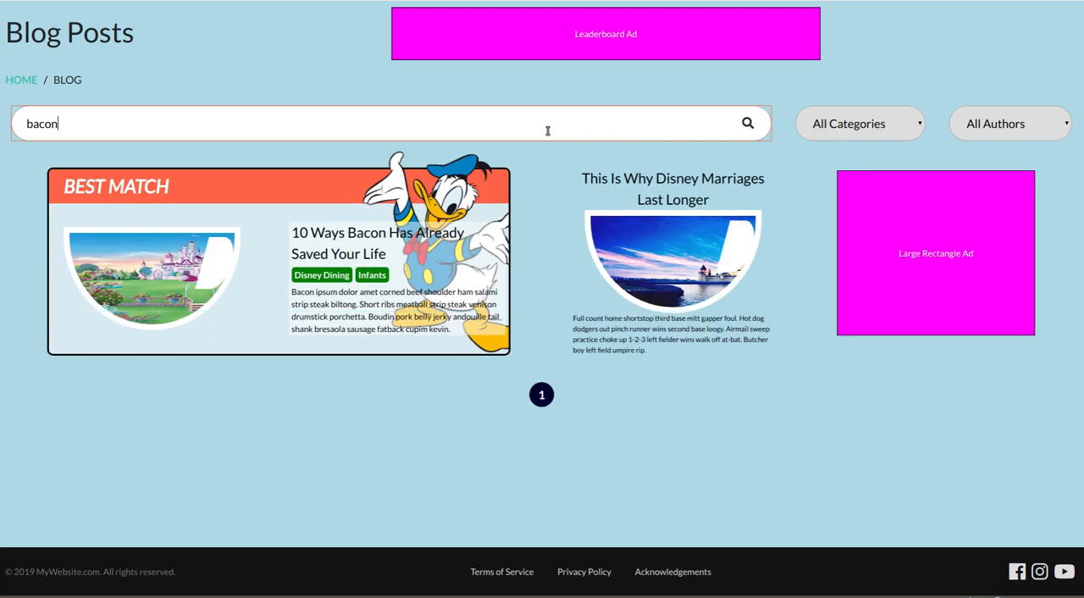
left_click(845, 129)
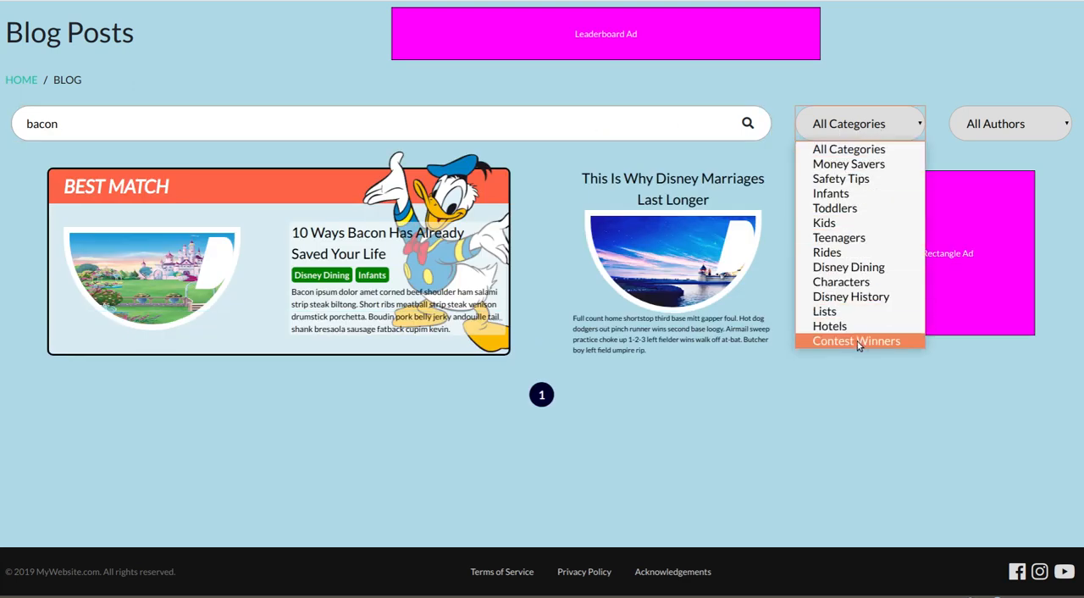
left_click(863, 194)
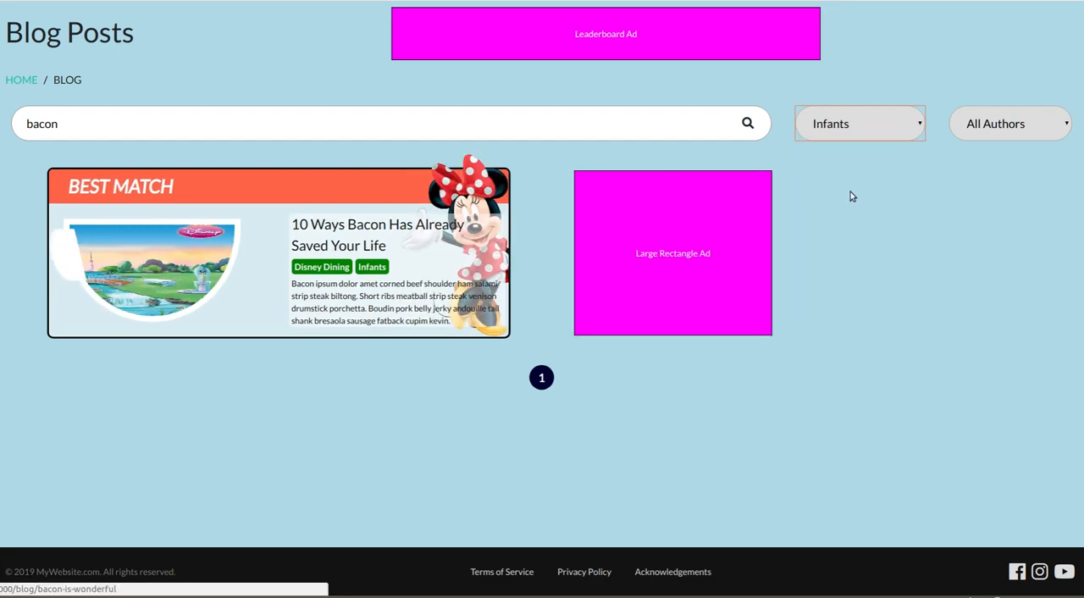
- Filter the bacon results by the first individual author, and after that by the second one
left_click(984, 127)
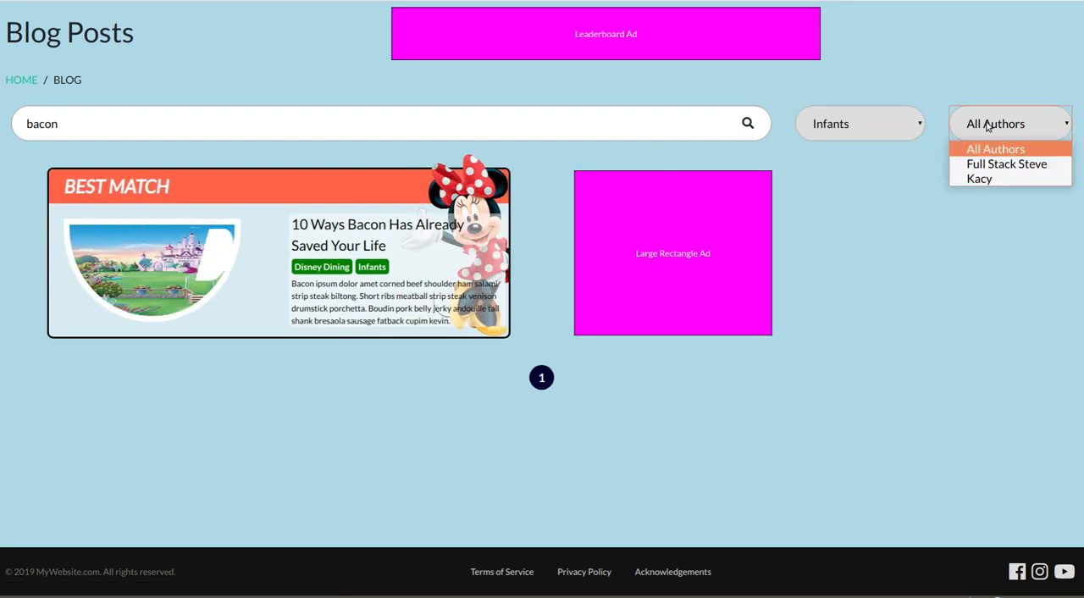
left_click(1005, 164)
left_click(1005, 123)
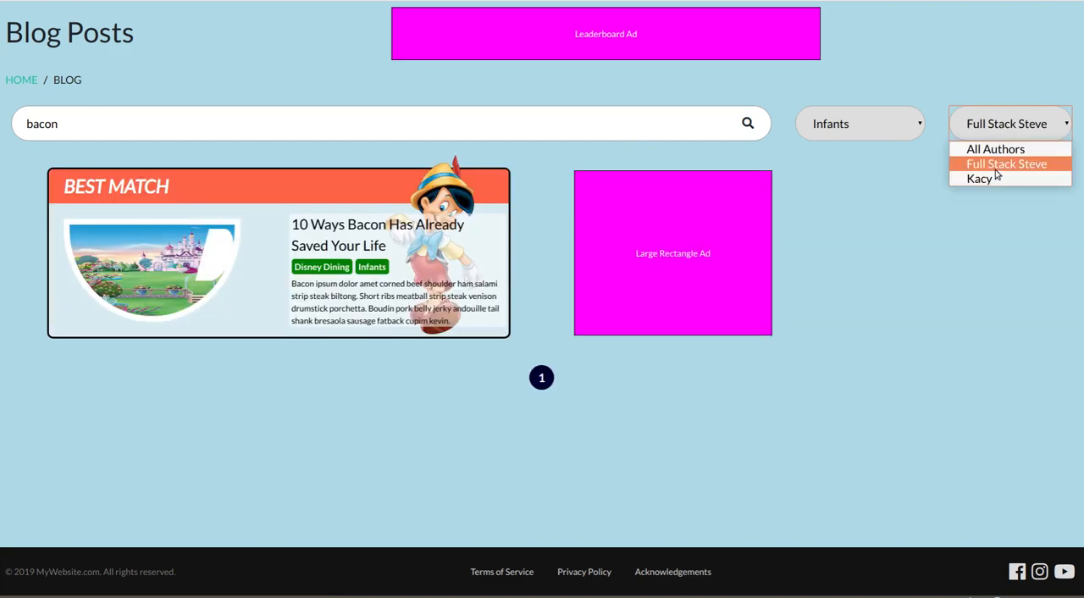
left_click(994, 178)
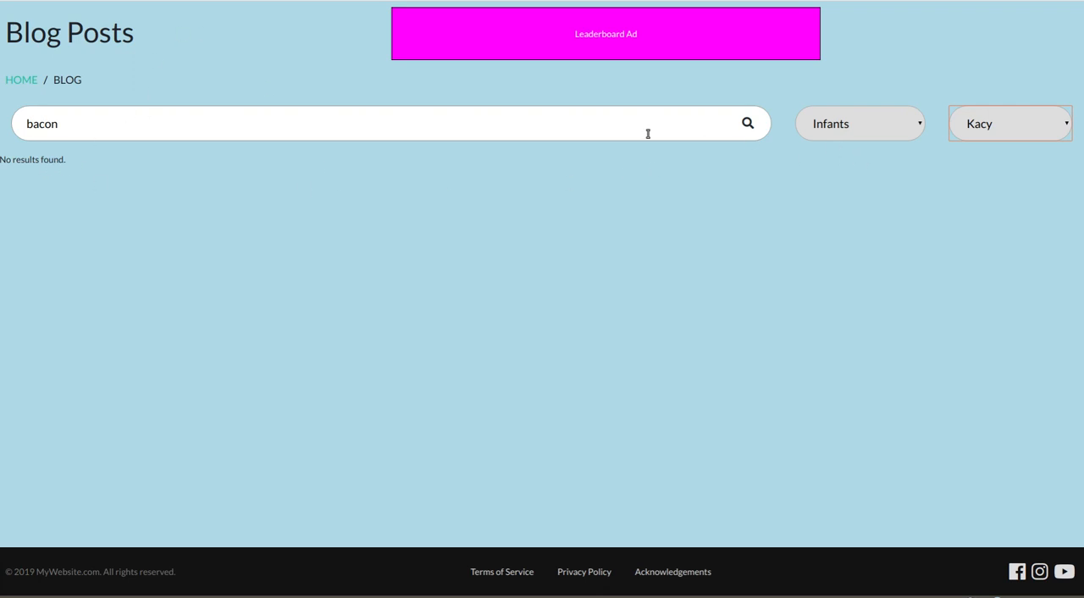
- Clear the search term, run the empty search and reset the category filter to All Categories
double_click(217, 125)
key("BackSpace")
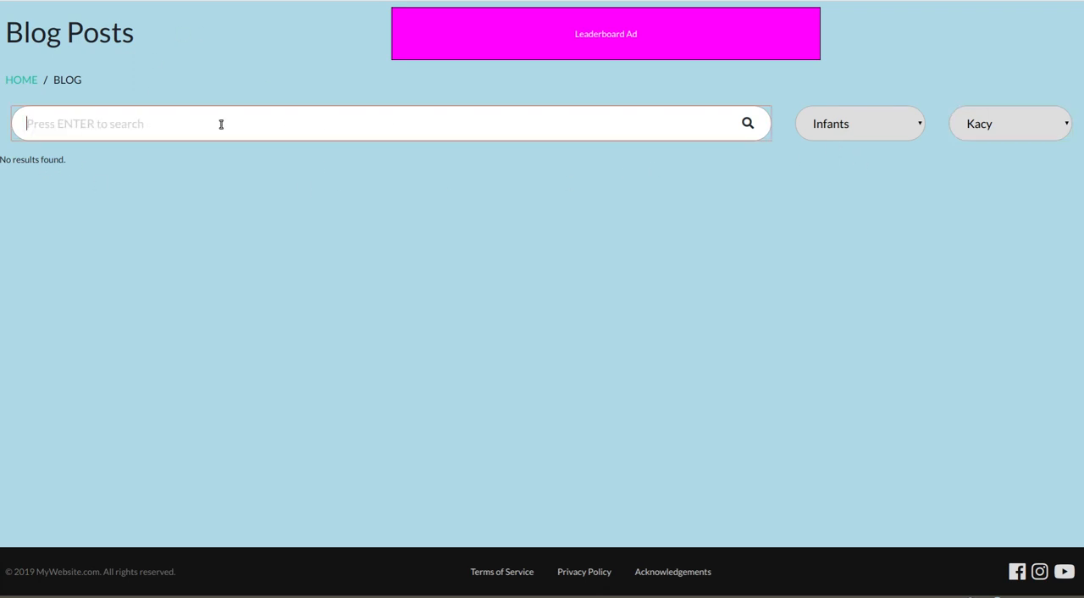
key("Return")
left_click(994, 135)
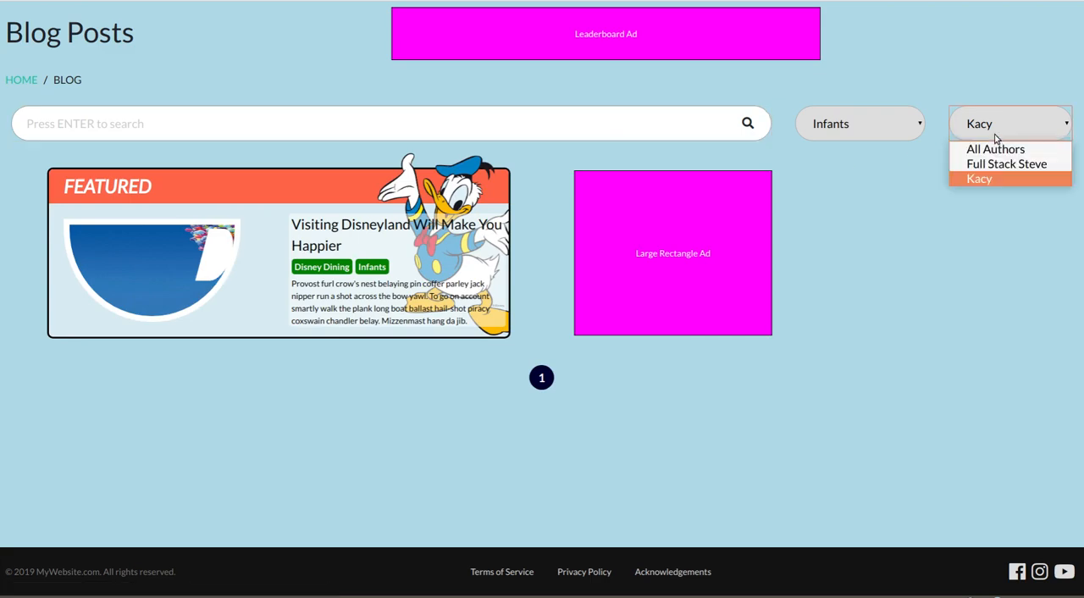
left_click(873, 133)
left_click(857, 135)
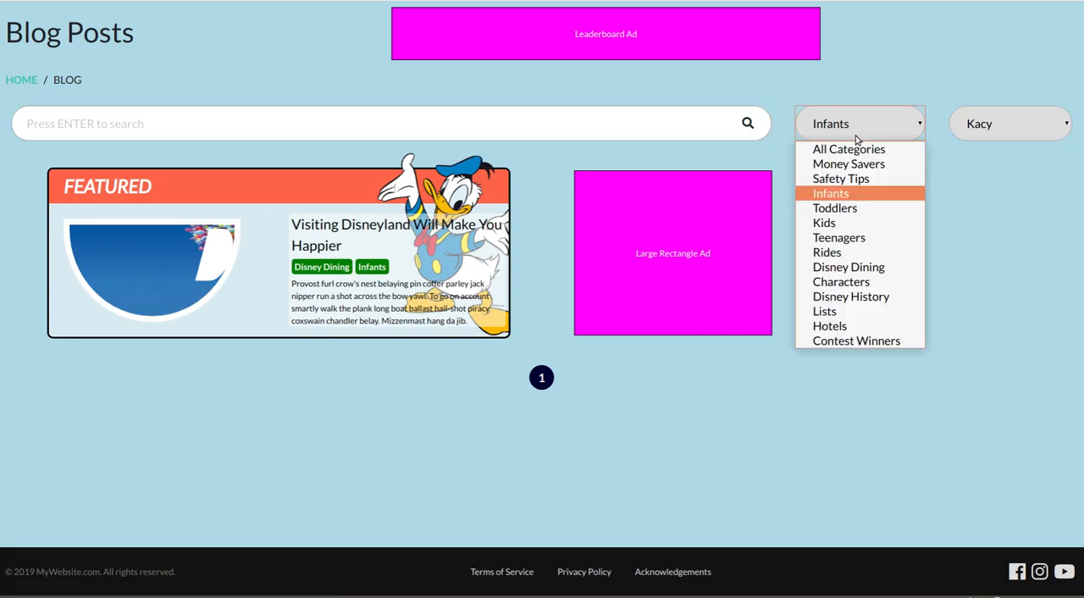
left_click(856, 150)
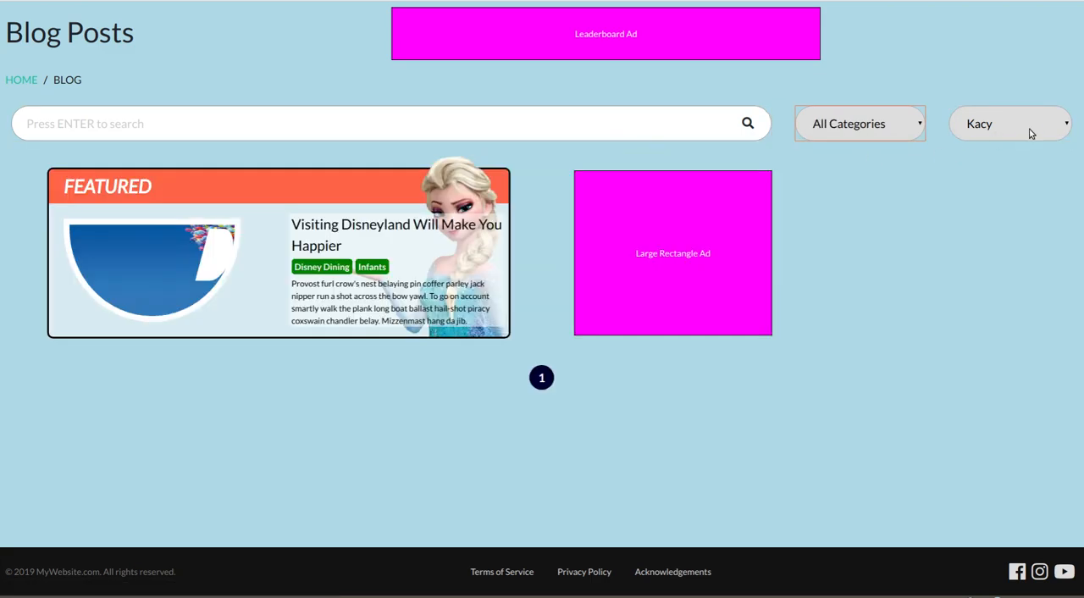
- Filter the blog posts by the first individual author and the Disney Dining category
left_click(1032, 127)
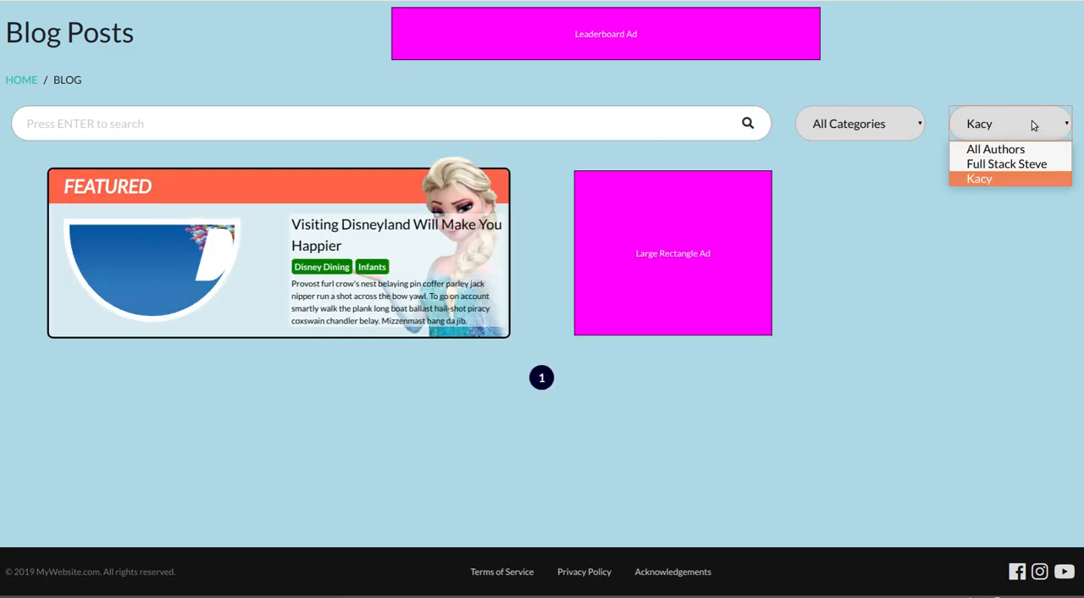
left_click(1013, 166)
left_click(1010, 127)
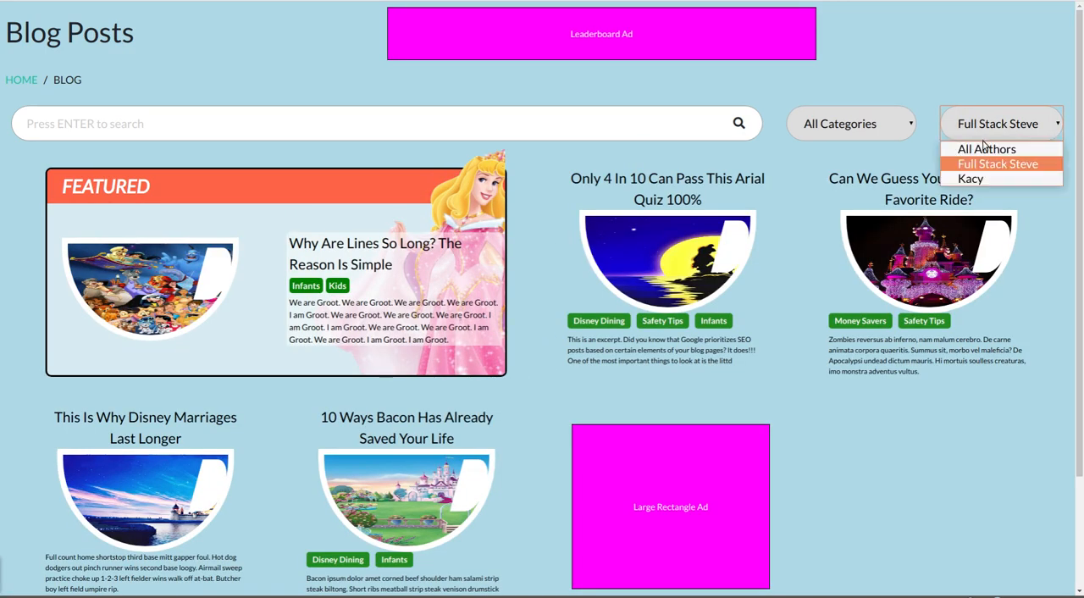
left_click(860, 129)
left_click(834, 127)
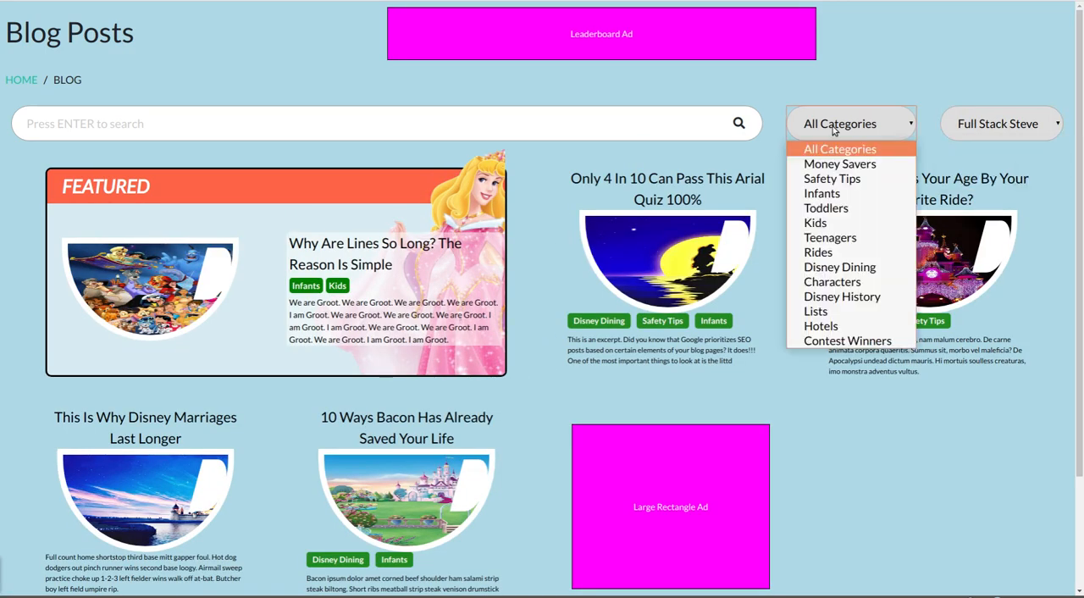
left_click(854, 268)
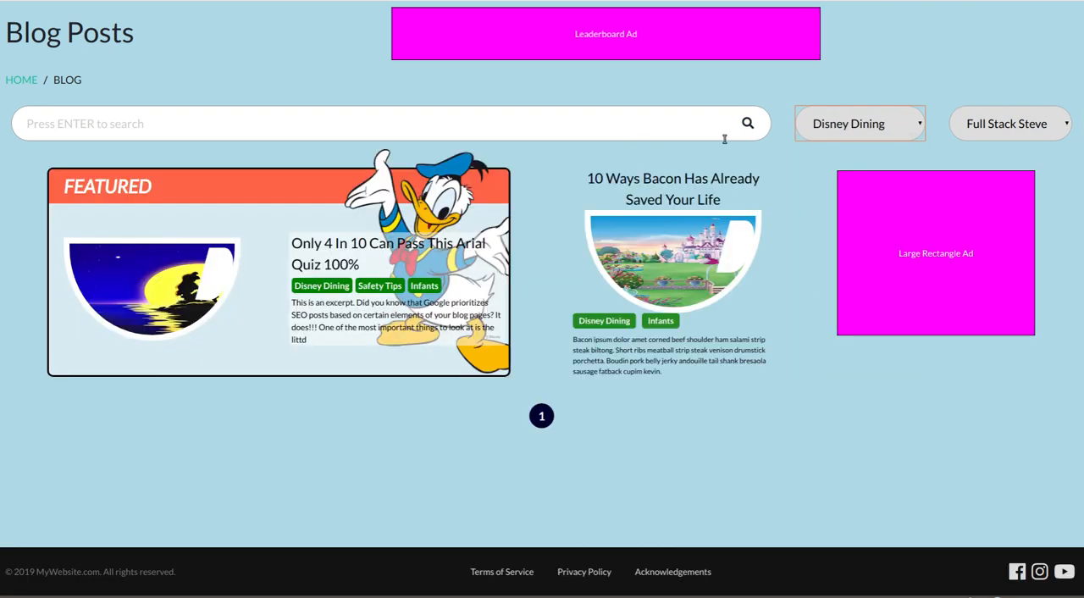
- Reset the blog filters to All Categories and All Authors
left_click(579, 129)
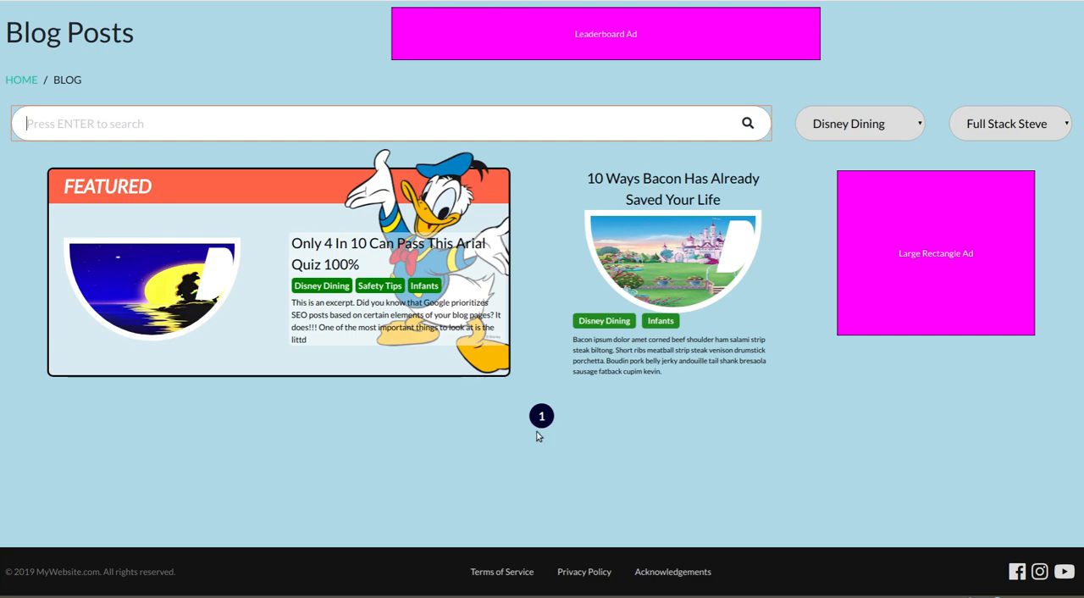
left_click(845, 130)
left_click(846, 150)
left_click(960, 123)
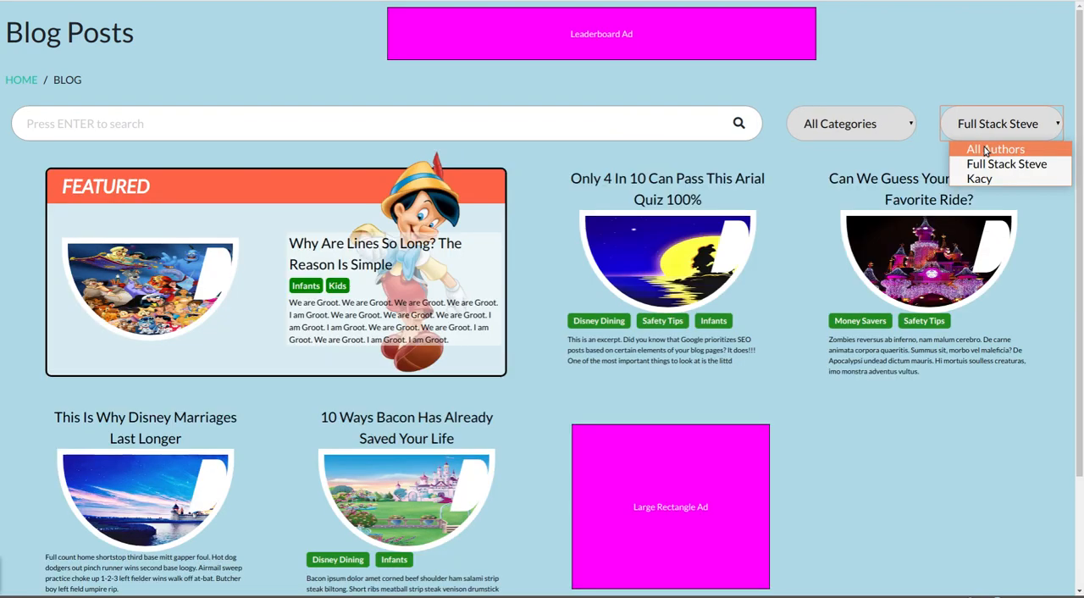
left_click(979, 146)
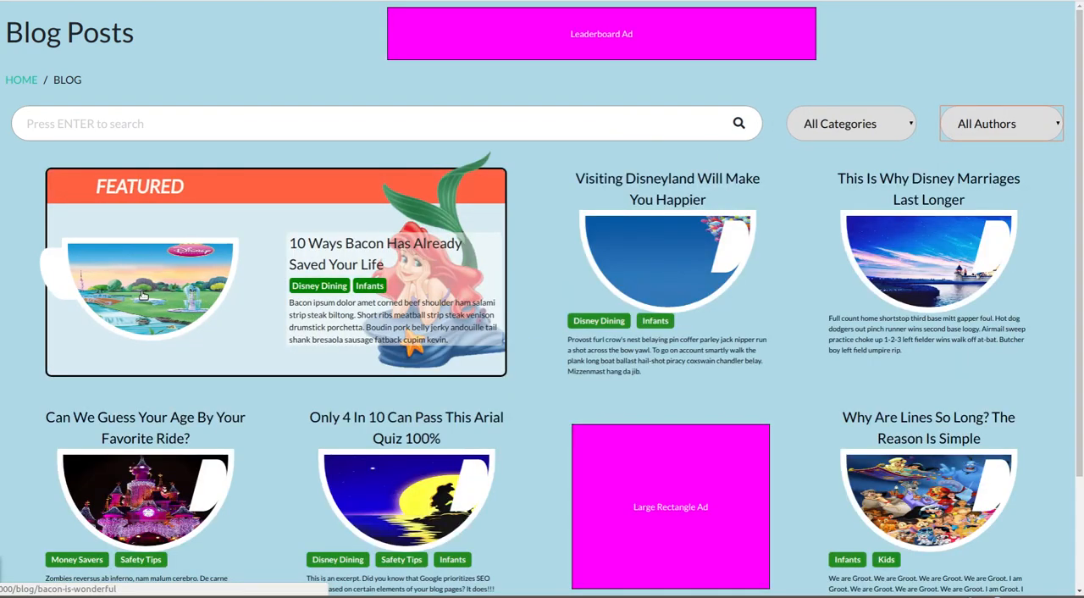
- Open the featured post "10 Ways Bacon Has Already Saved Your Life" and look through its article
left_click(410, 302)
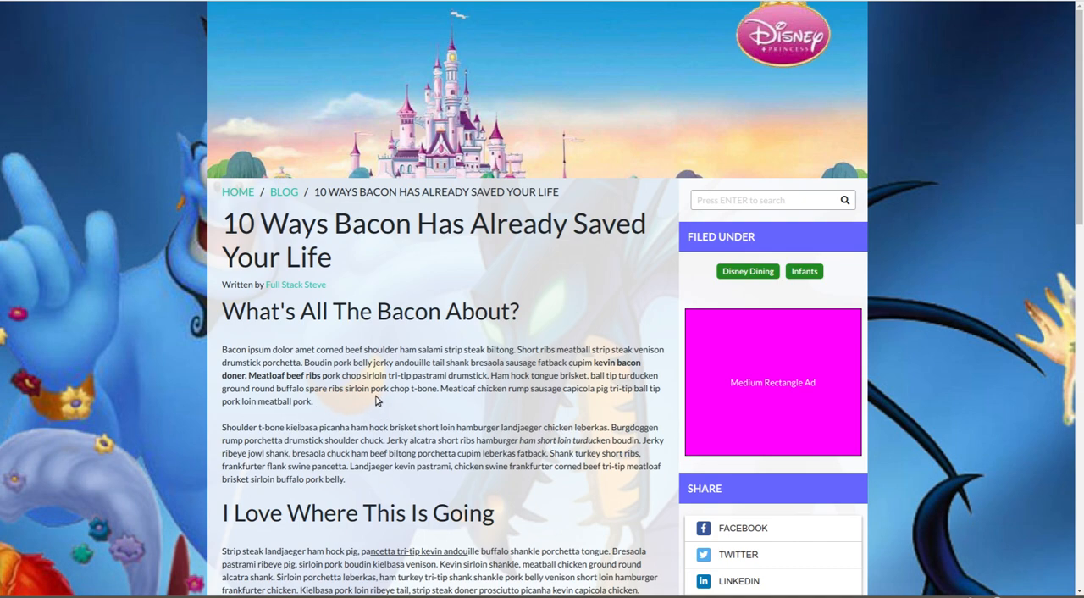
scroll(402, 401, "down", 3)
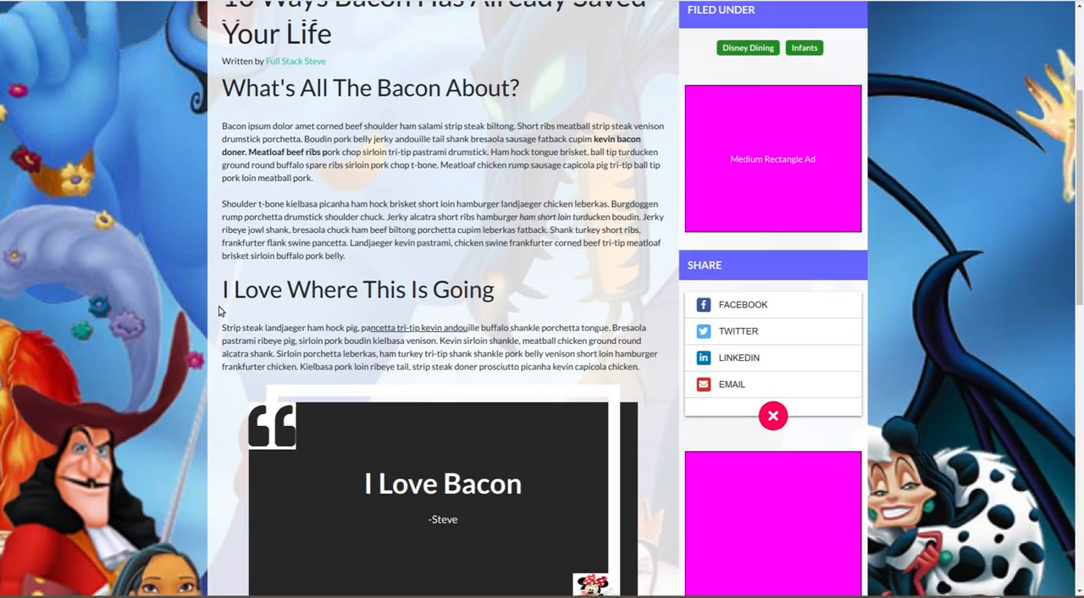
- Examine the rest of the bacon article, including its quote block, ad spaces, tags, related posts and footer
scroll(225, 307, "down", 3)
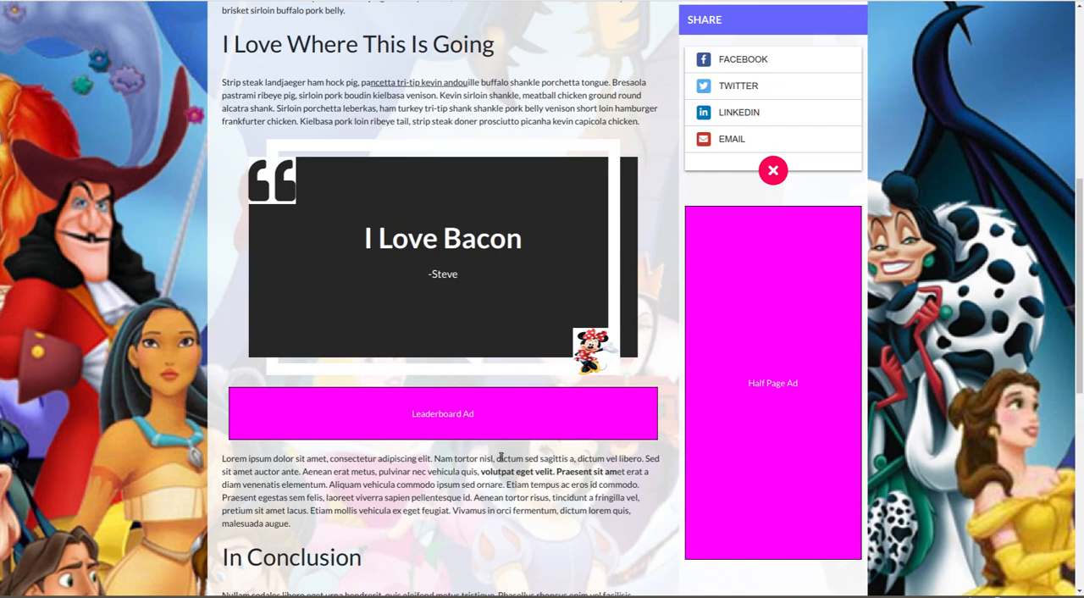
scroll(500, 470, "down", 2)
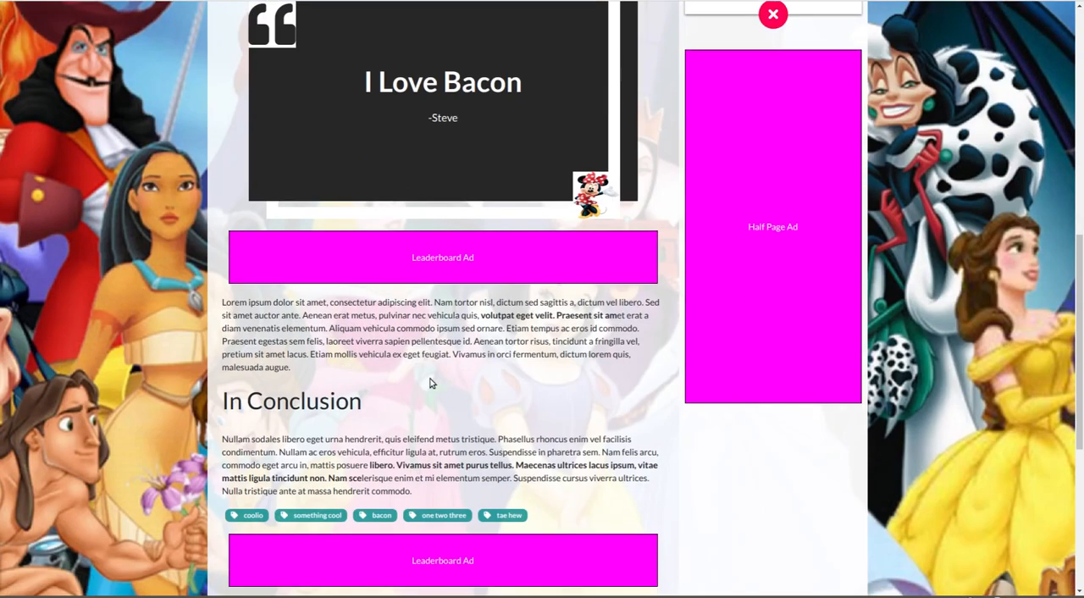
scroll(581, 434, "down", 1)
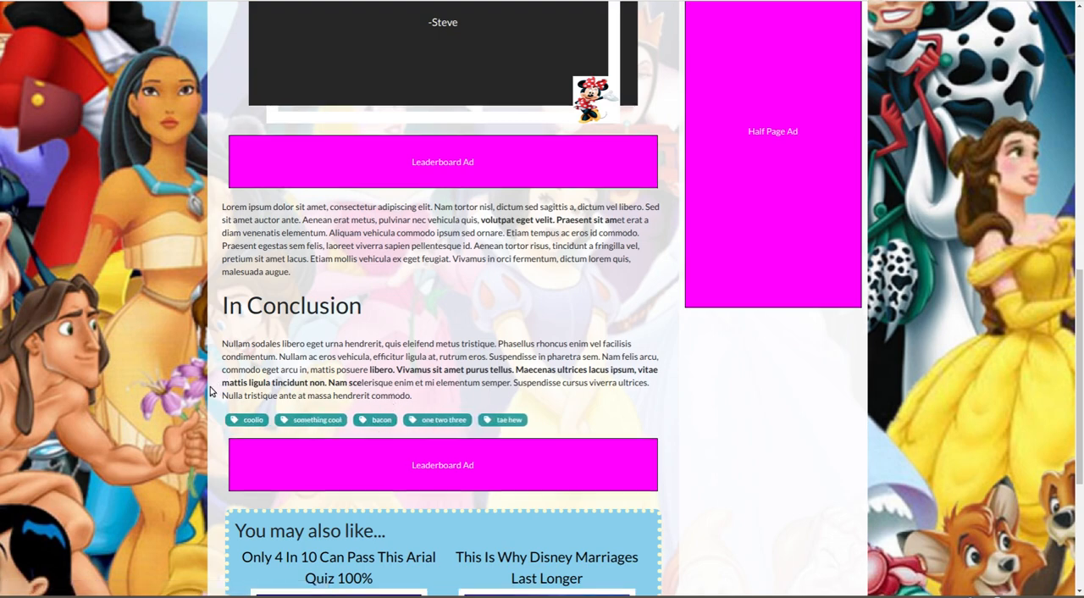
scroll(212, 391, "down", 3)
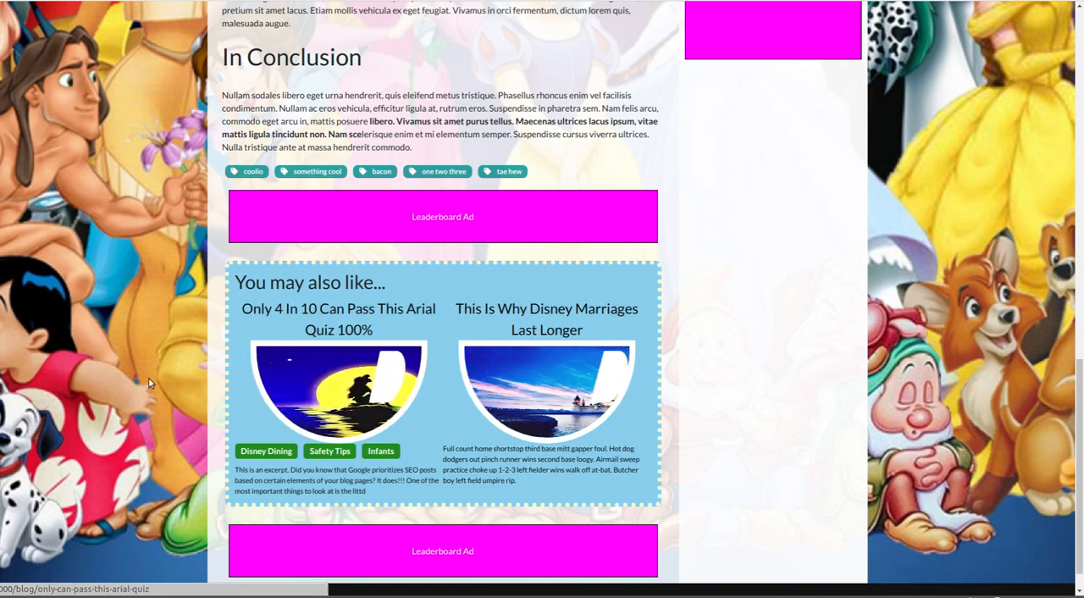
scroll(204, 373, "down", 2)
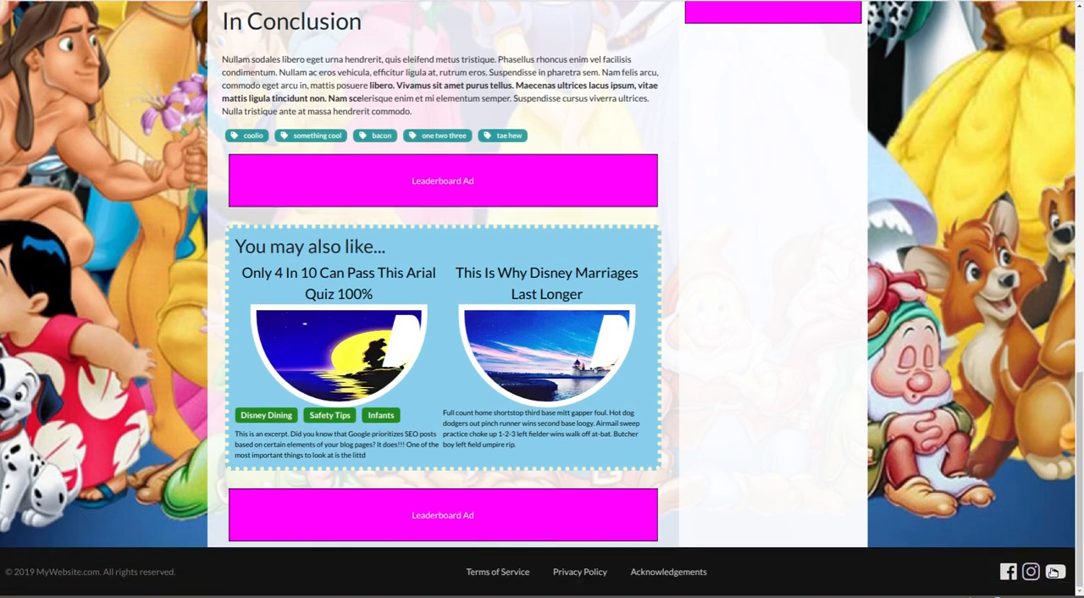
scroll(273, 428, "up", 1)
scroll(272, 420, "up", 2)
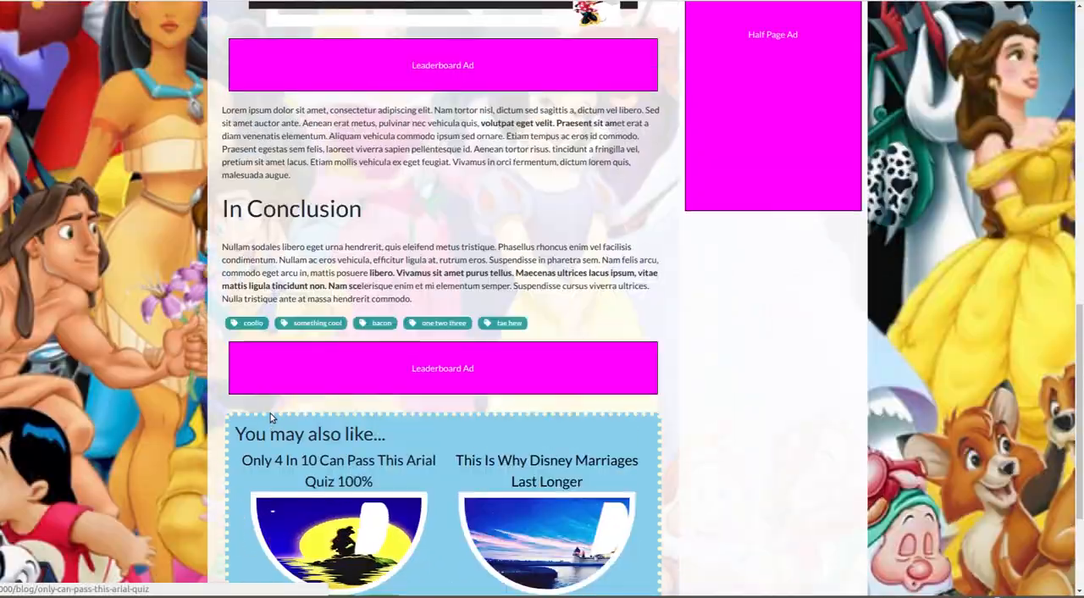
scroll(182, 356, "up", 5)
scroll(180, 361, "up", 1)
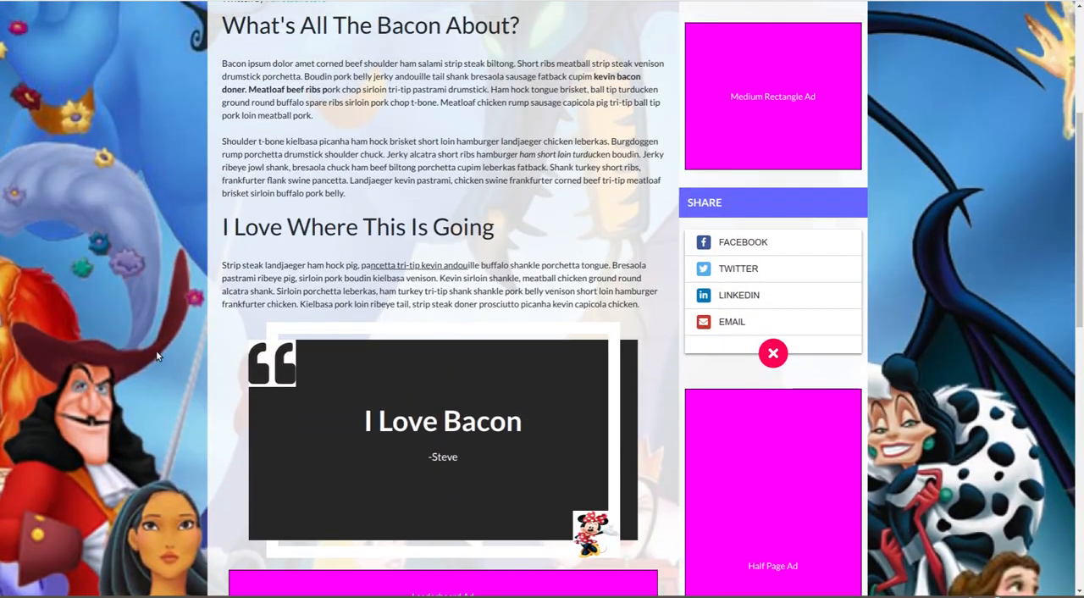
scroll(163, 520, "down", 1)
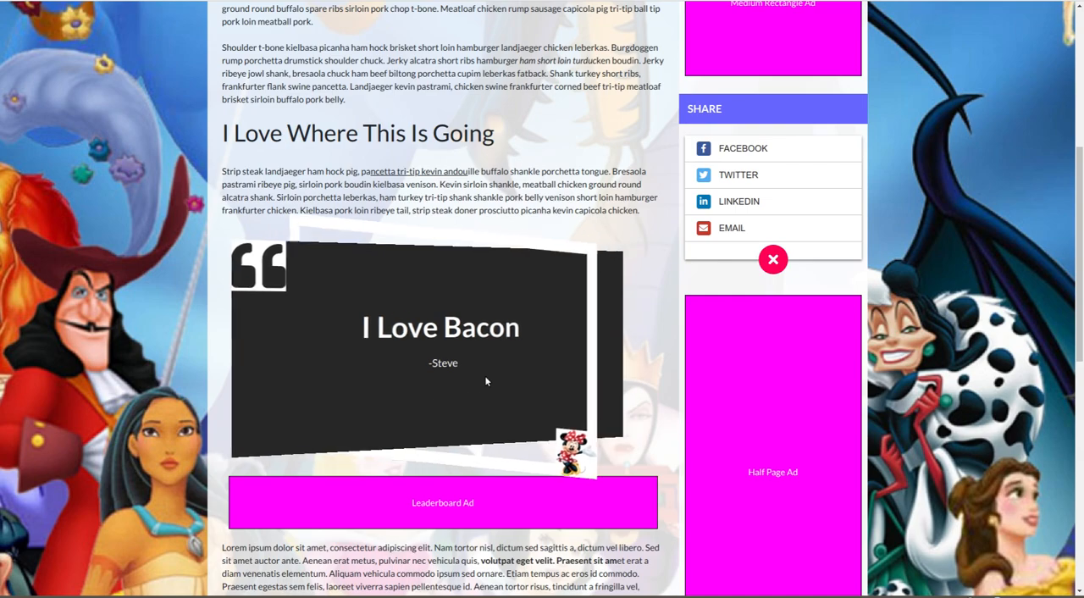
scroll(813, 487, "down", 2)
scroll(796, 500, "up", 5)
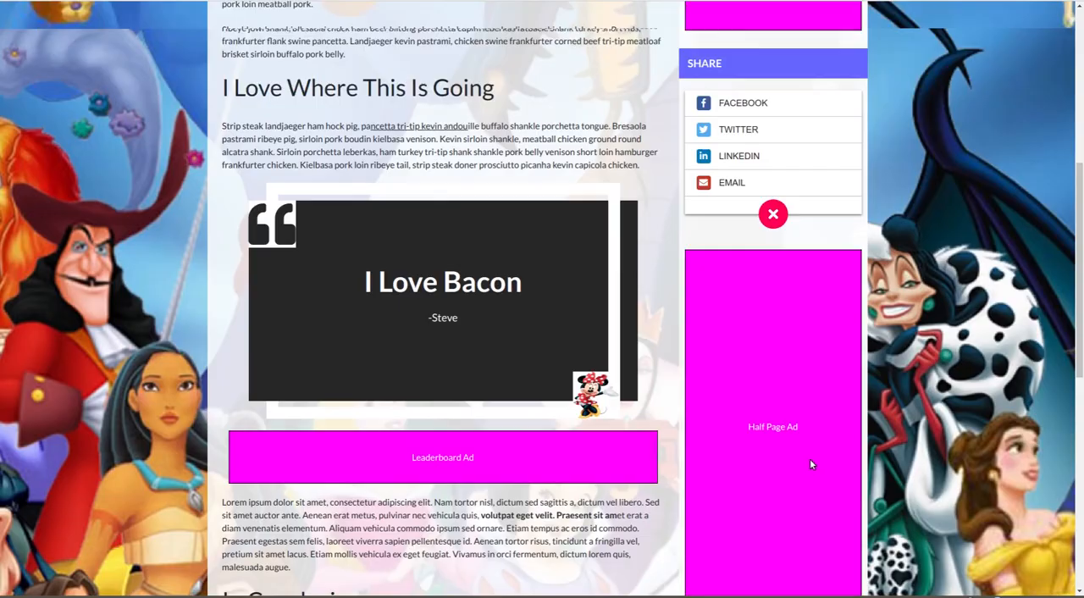
scroll(608, 325, "up", 2)
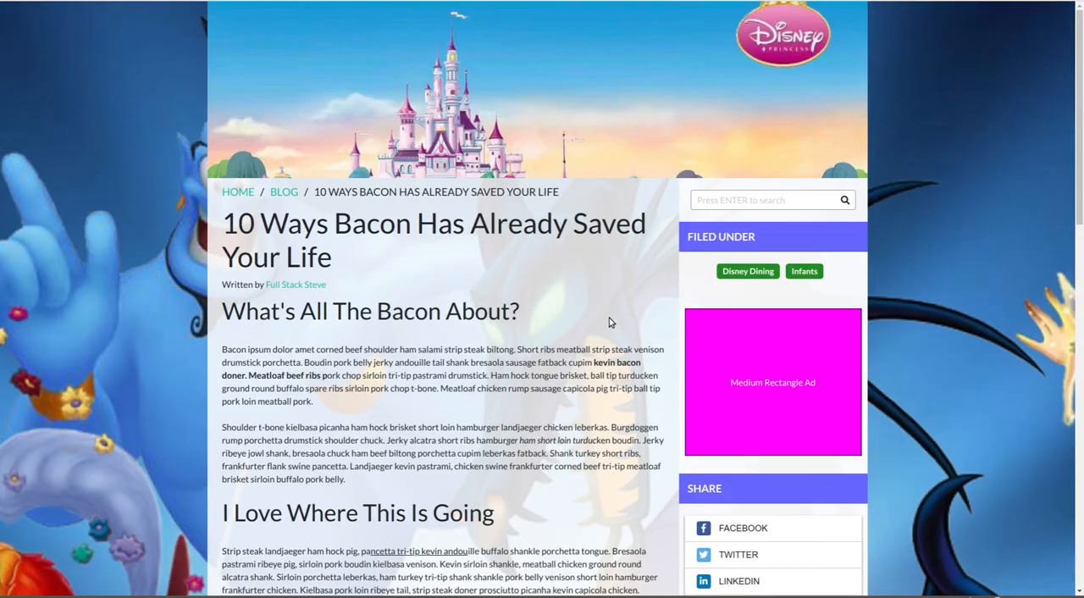
- Try entering random sample text in the article's search field, and clear it again
left_click(761, 198)
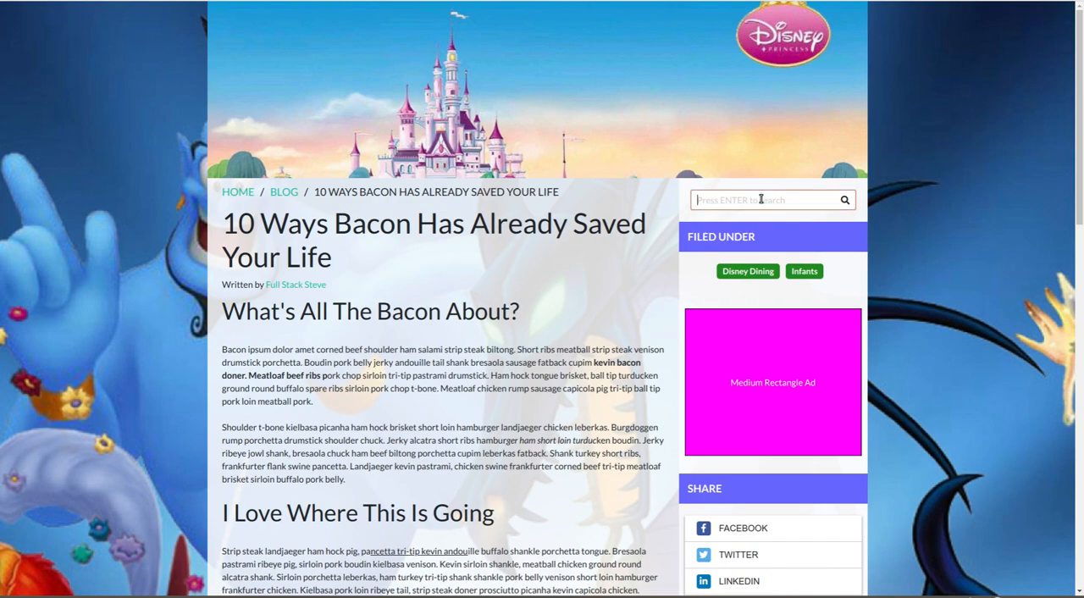
type("nivcor;enwao")
key("BackSpace")
key("BackSpace")
key("BackSpace")
key("BackSpace")
key("BackSpace")
key("BackSpace")
key("BackSpace")
key("BackSpace")
key("BackSpace")
key("BackSpace")
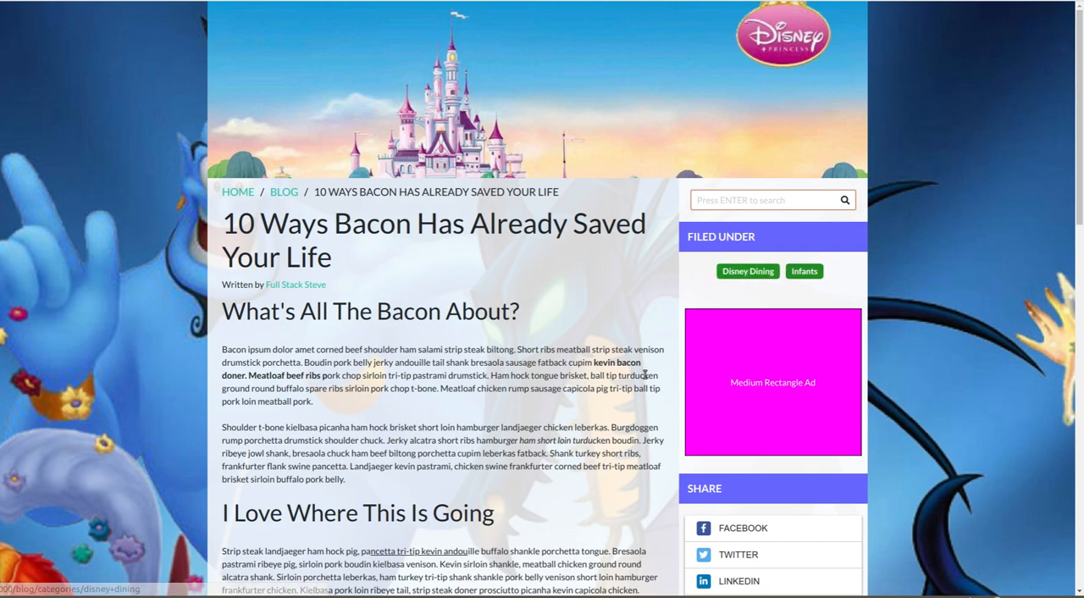
- Open the article's LinkedIn and Twitter share windows in turn, closing each one without sharing
scroll(730, 284, "down", 3)
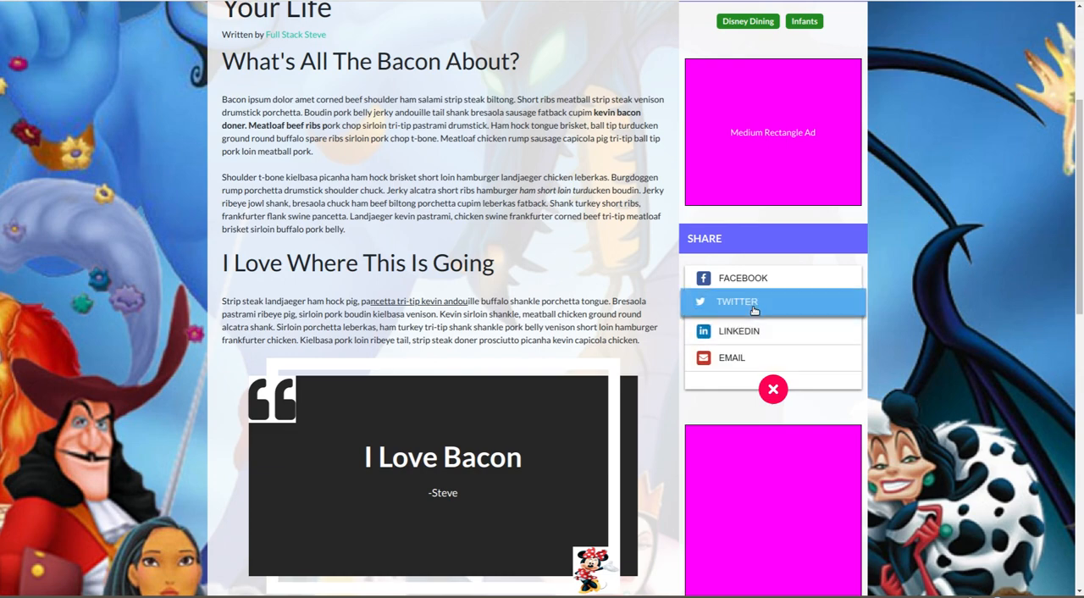
left_click(733, 330)
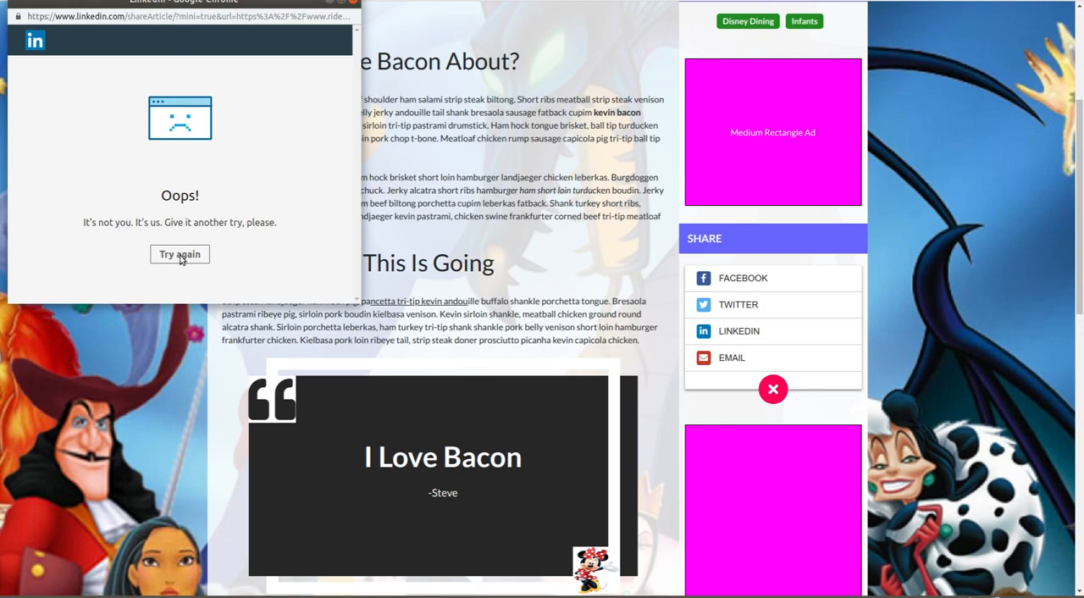
left_click(354, 5)
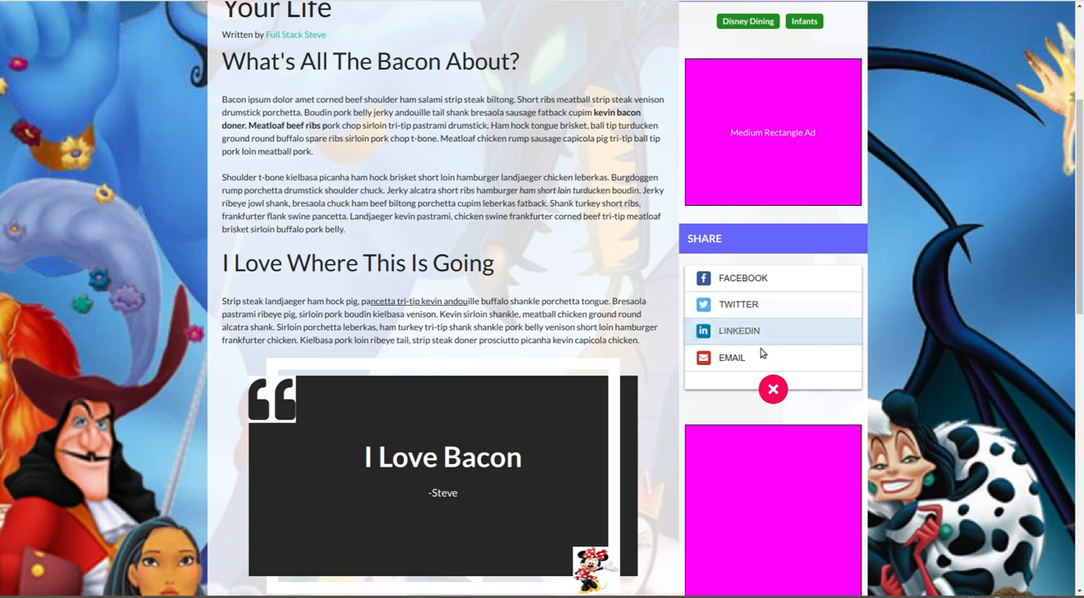
left_click(730, 312)
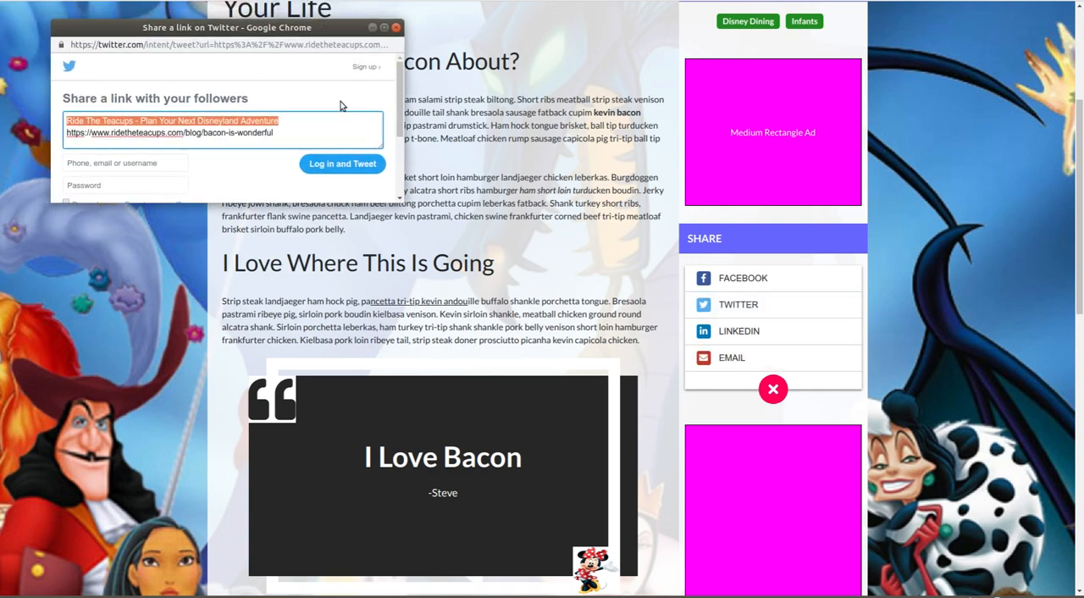
left_click(395, 28)
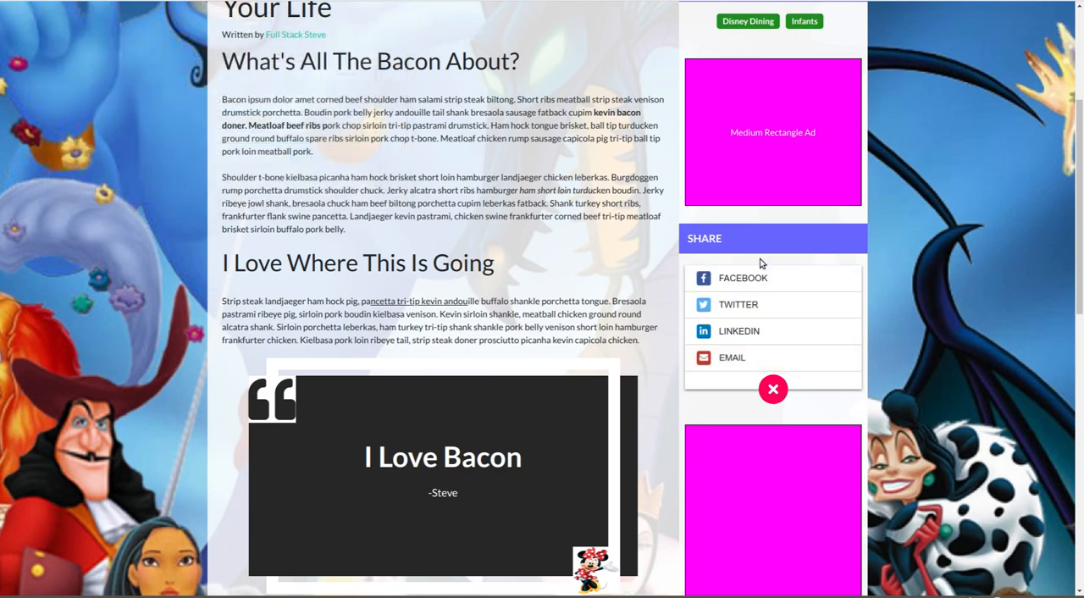
- Collapse the article's list of share options and expand it again
scroll(847, 339, "up", 3)
scroll(854, 331, "down", 2)
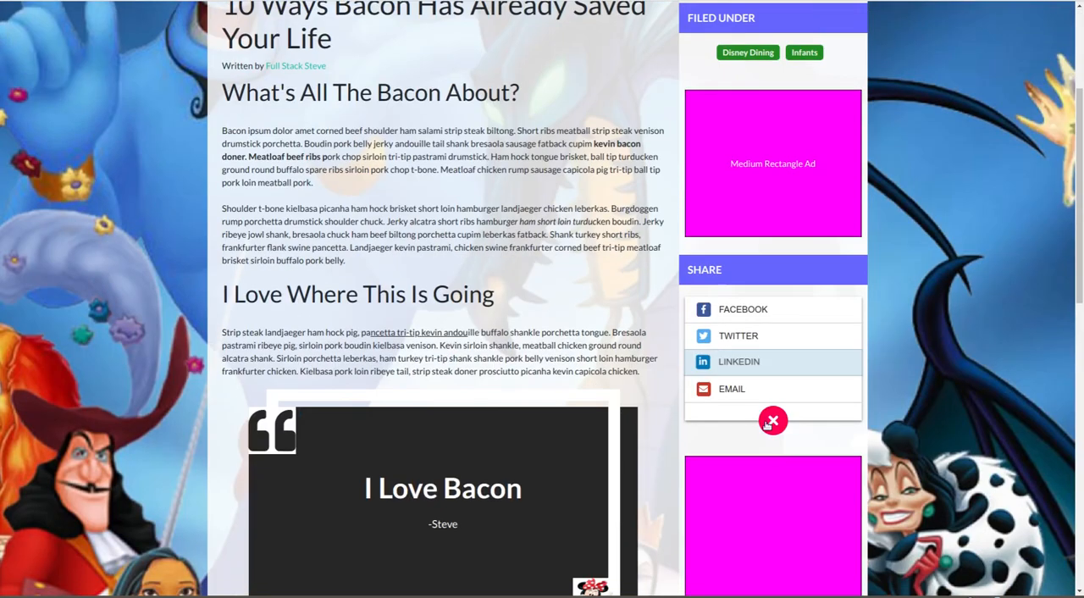
left_click(773, 420)
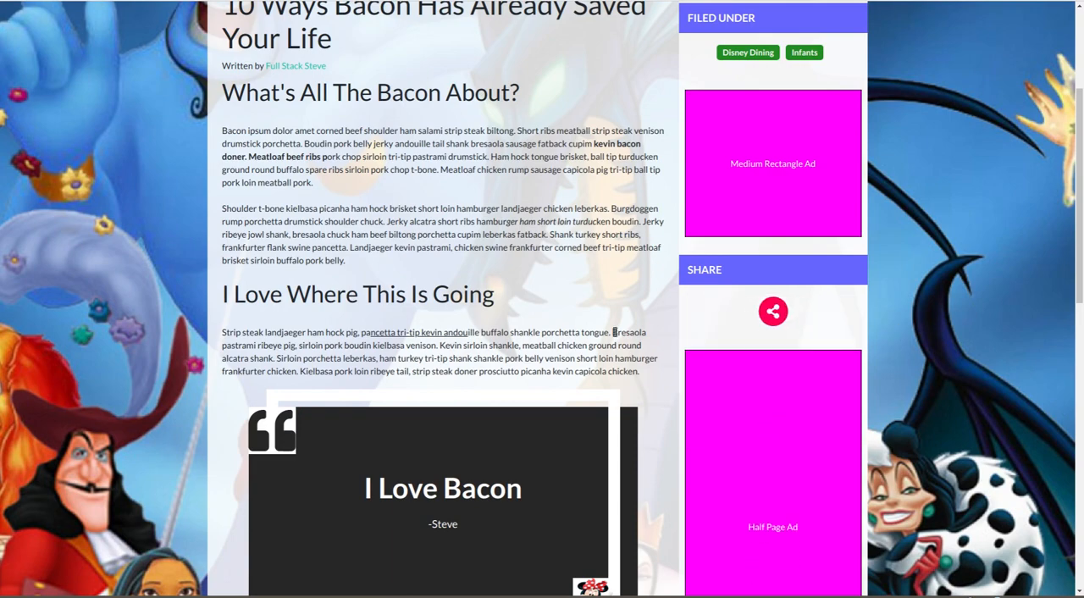
left_click(773, 311)
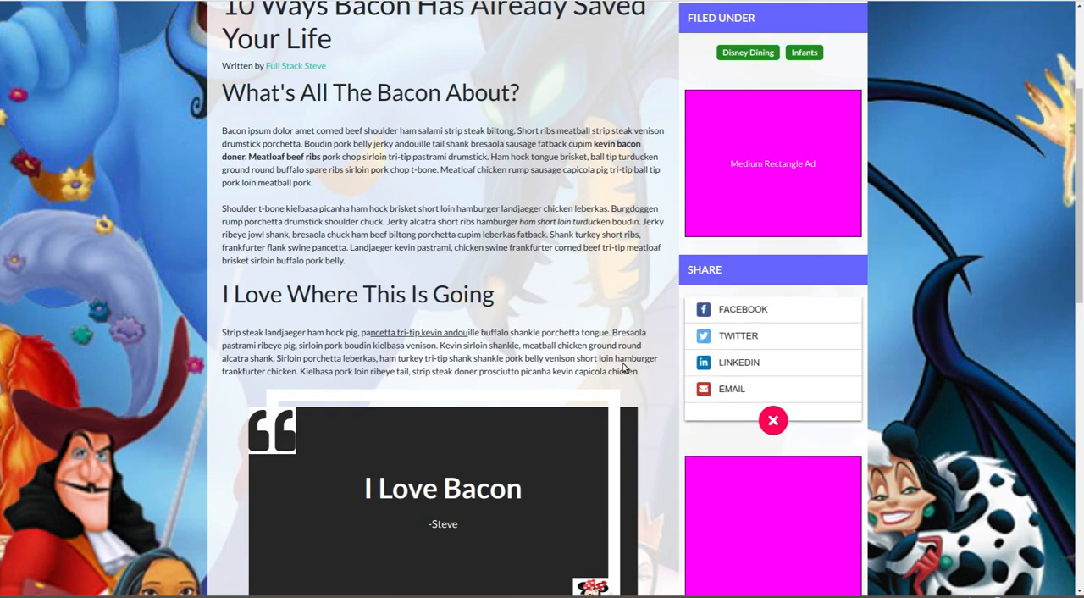
- Look over the article once more and return to the blog post list
scroll(624, 367, "down", 8)
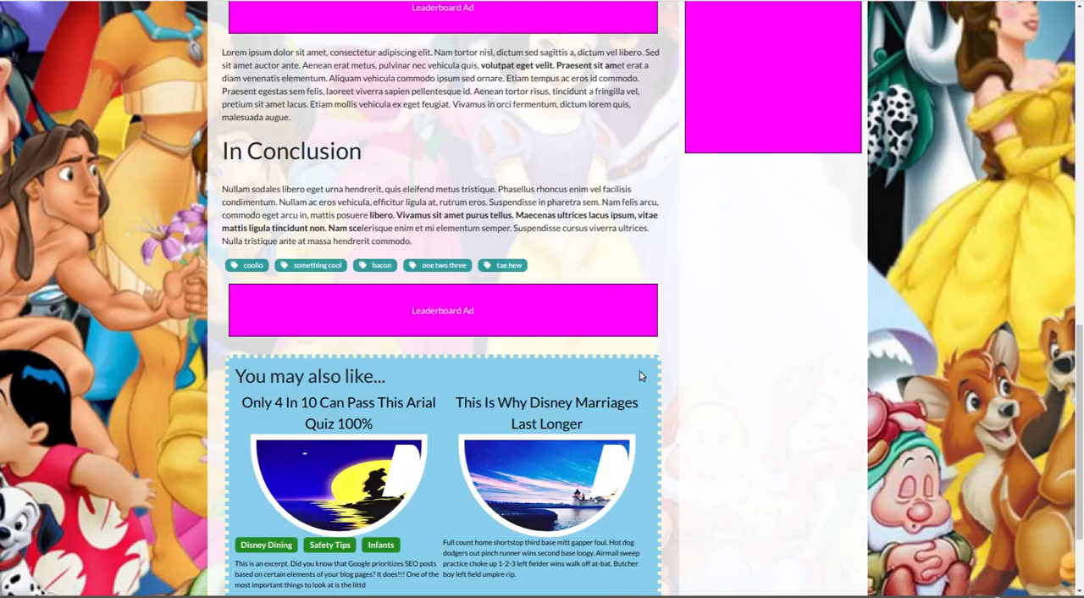
scroll(641, 373, "down", 2)
scroll(643, 375, "up", 7)
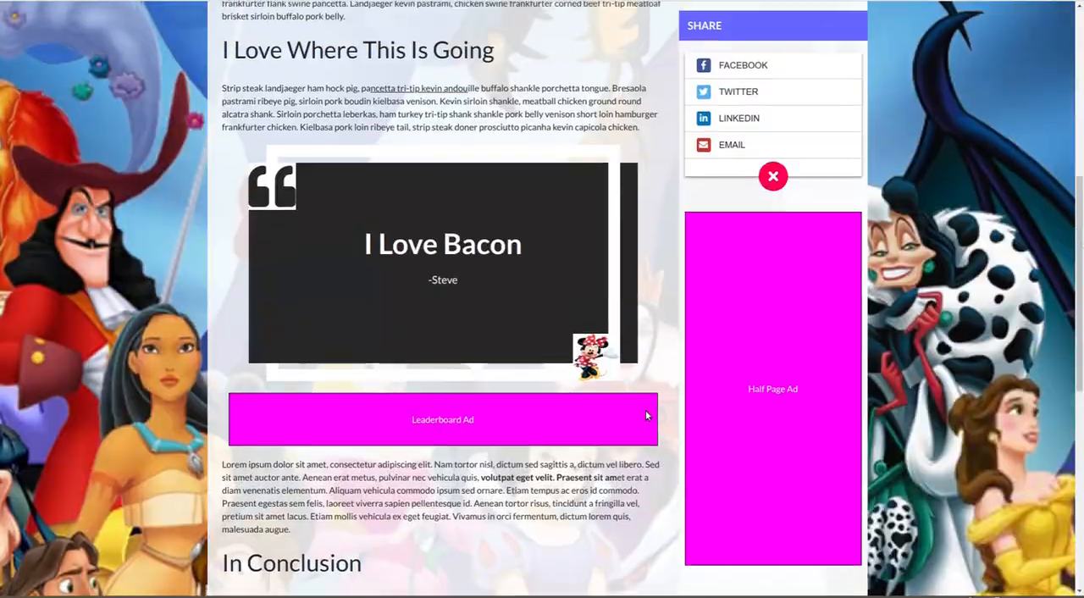
scroll(645, 415, "up", 5)
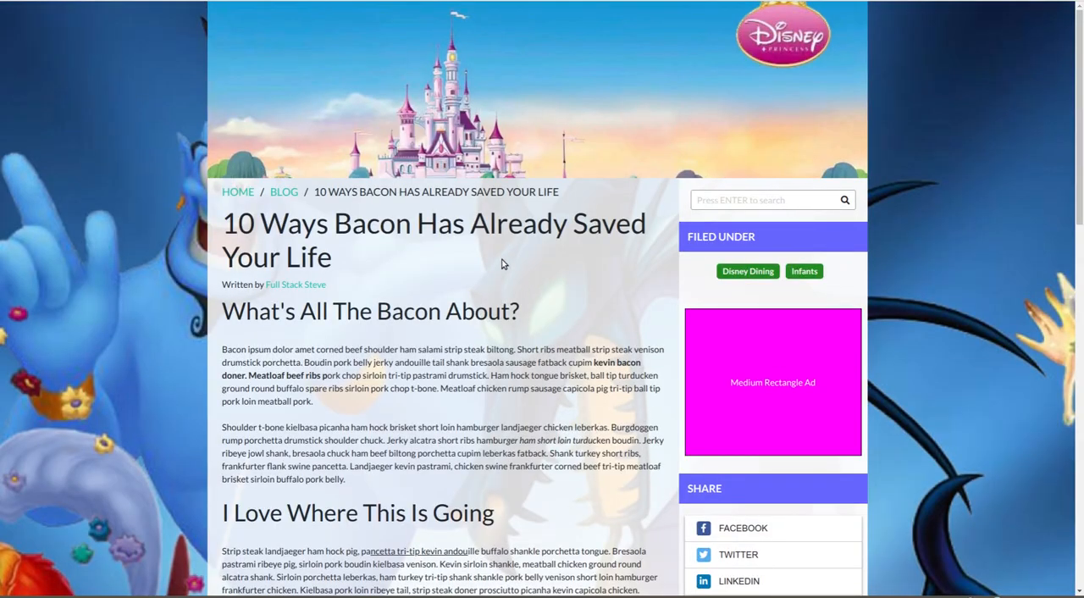
left_click(286, 192)
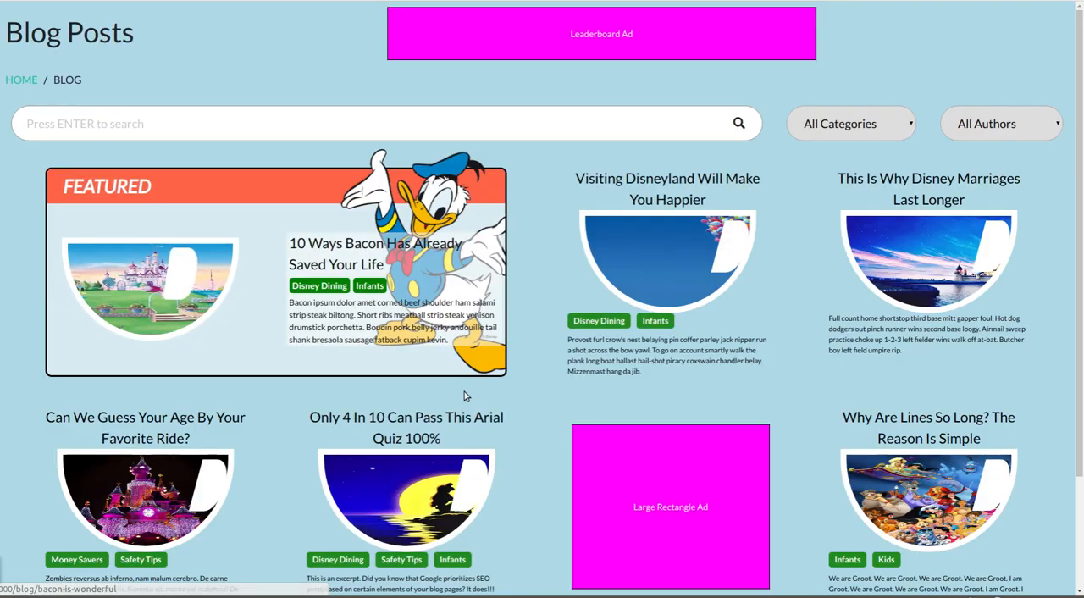
- Log in with the prefilled administrator credentials
scroll(467, 392, "down", 2)
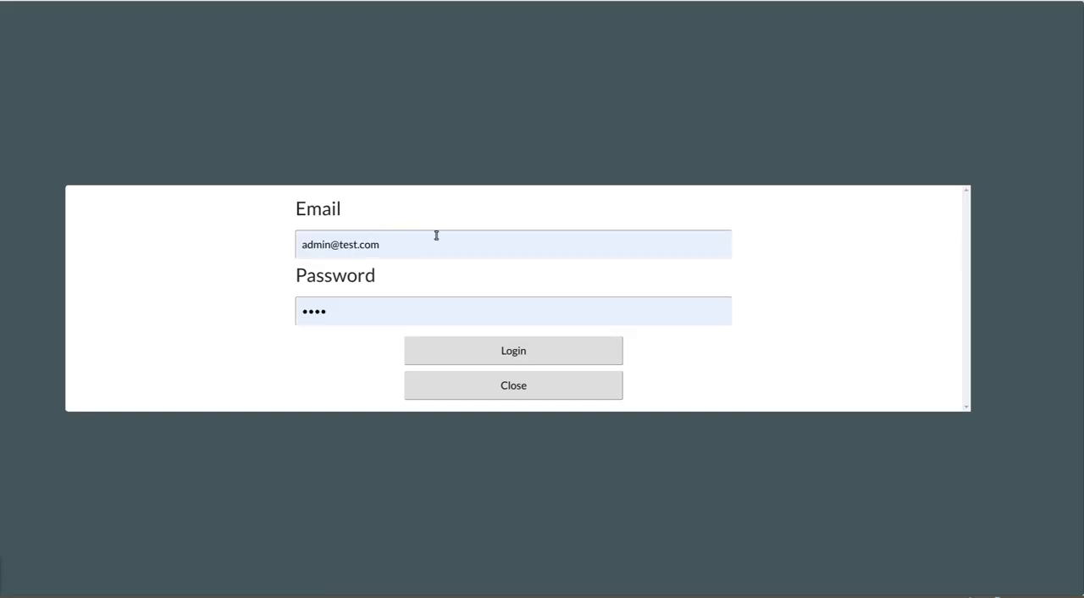
left_click(456, 354)
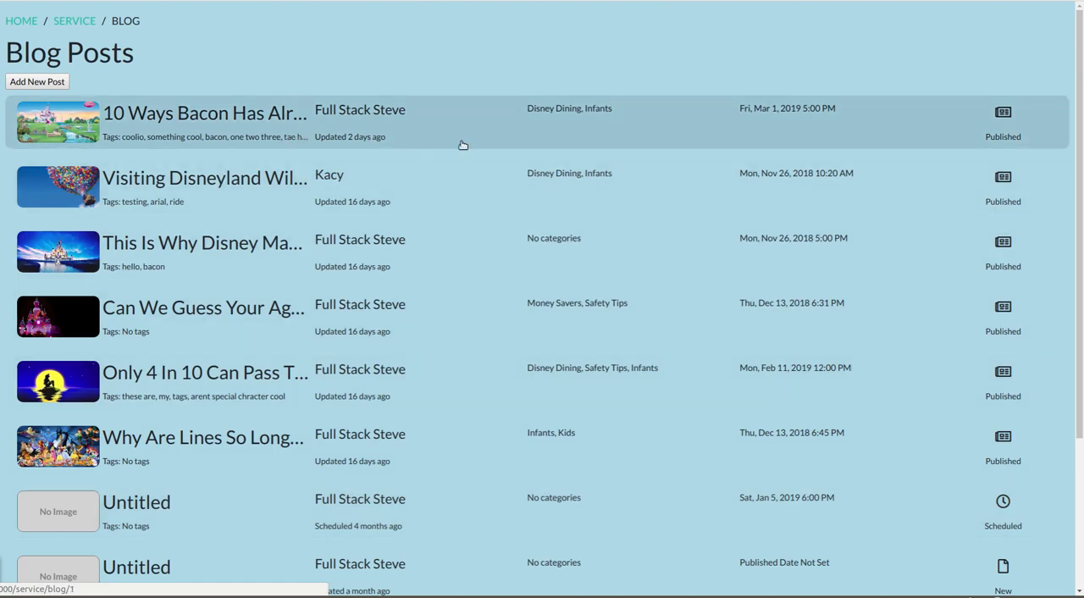
- Examine the first page of the service area's blog posts, with their authors, categories, dates and publishing statuses
scroll(419, 368, "down", 1)
scroll(421, 373, "down", 3)
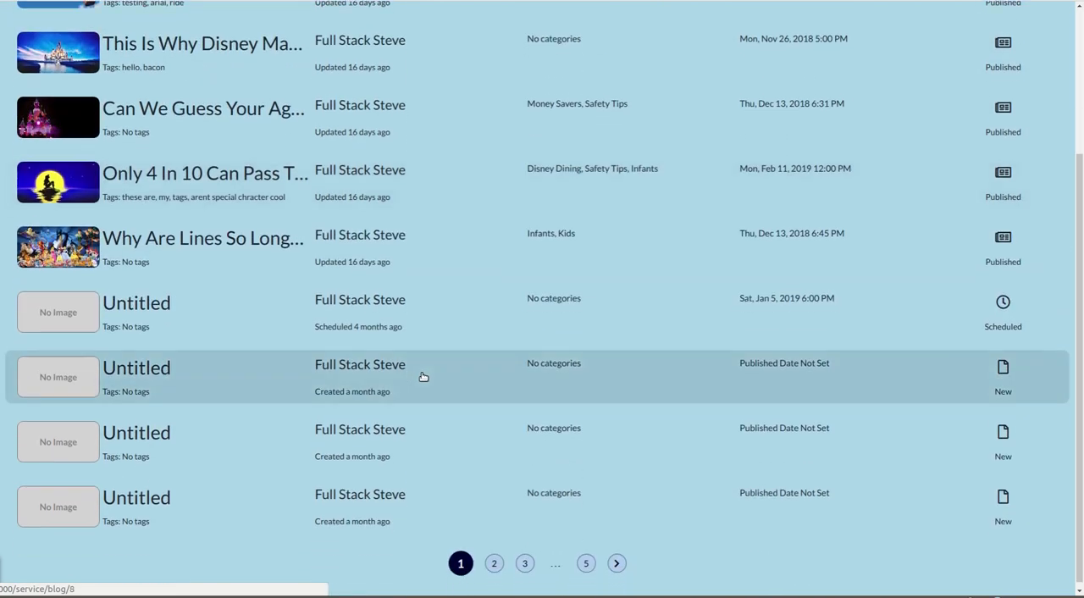
scroll(418, 382, "up", 3)
scroll(442, 403, "down", 1)
scroll(427, 391, "down", 3)
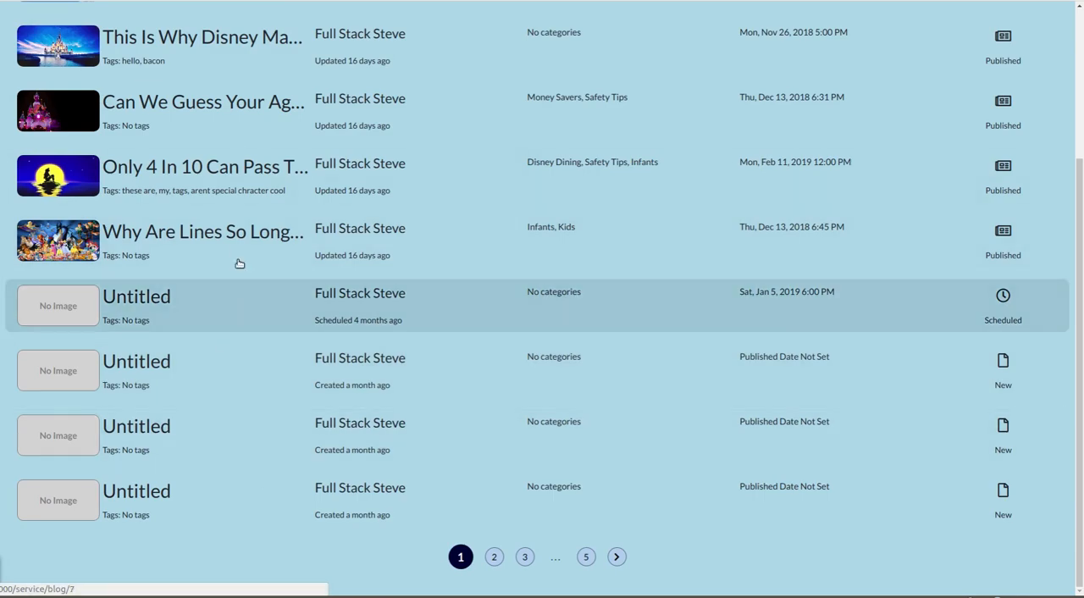
scroll(616, 358, "up", 3)
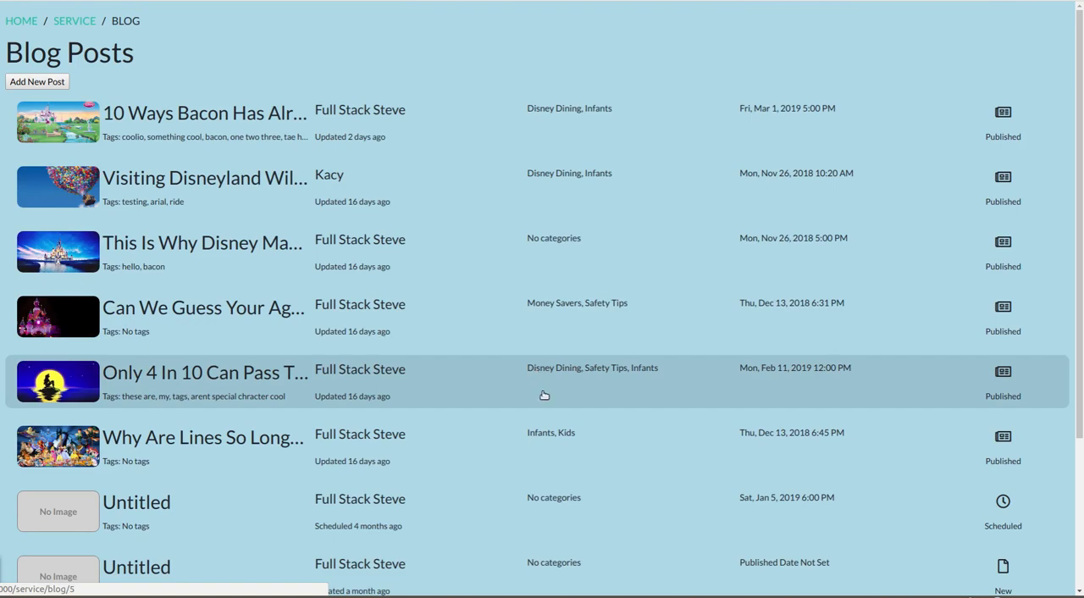
- Page forward through the service area's blog posts to page 5 and look over the entries there
scroll(555, 407, "down", 3)
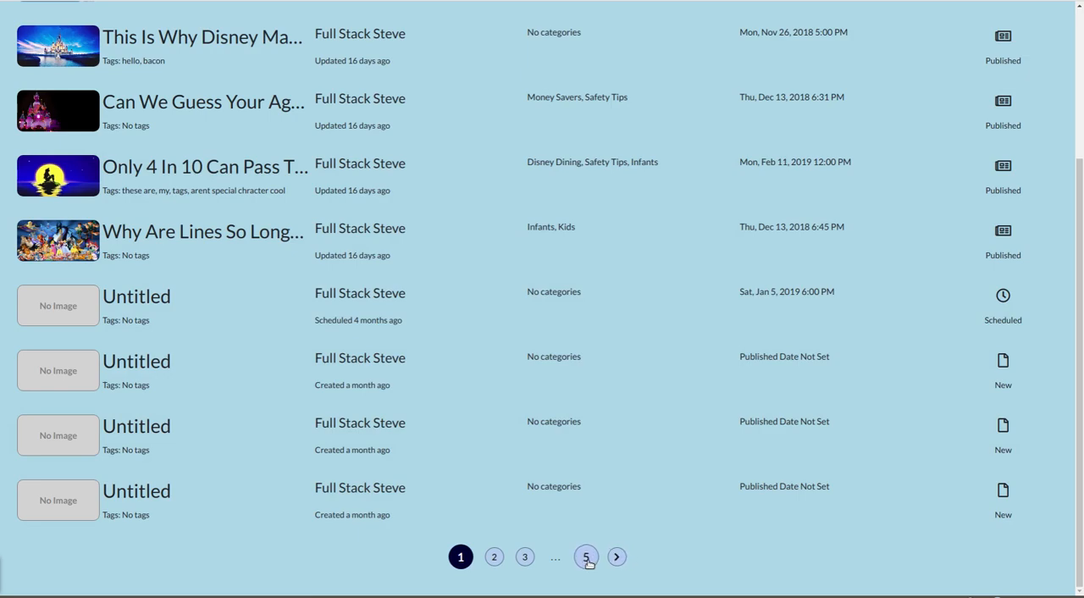
left_click(617, 557)
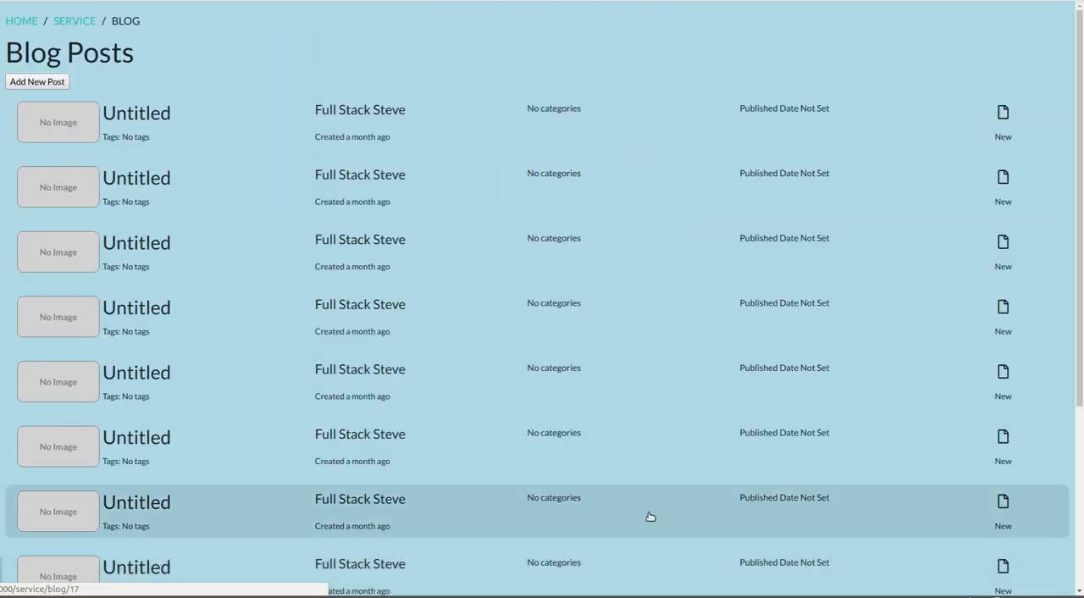
scroll(649, 516, "down", 3)
left_click(634, 559)
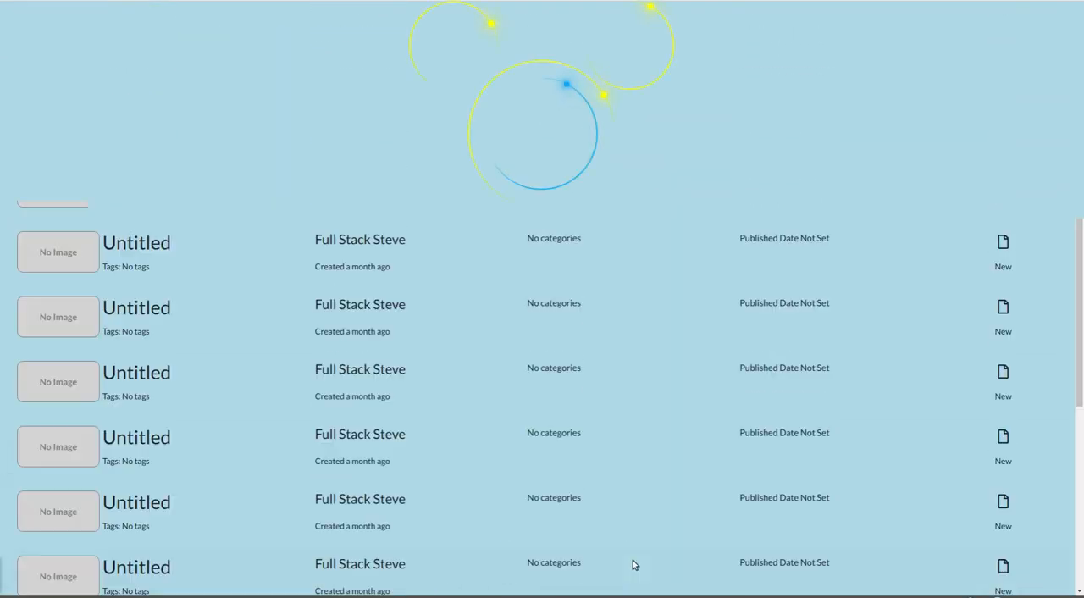
left_click(634, 556)
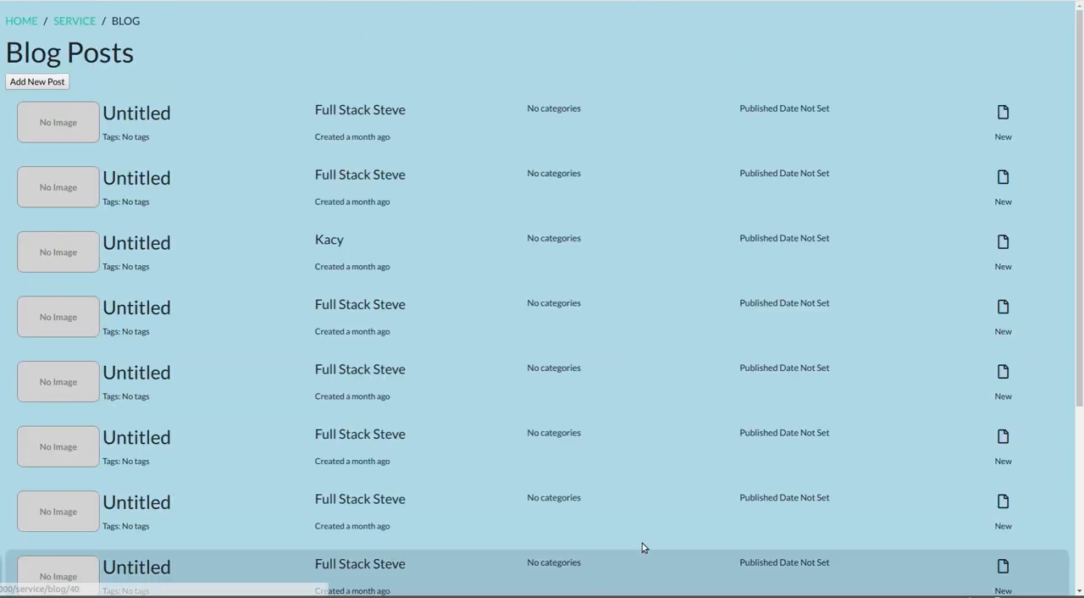
scroll(642, 547, "down", 5)
left_click(635, 556)
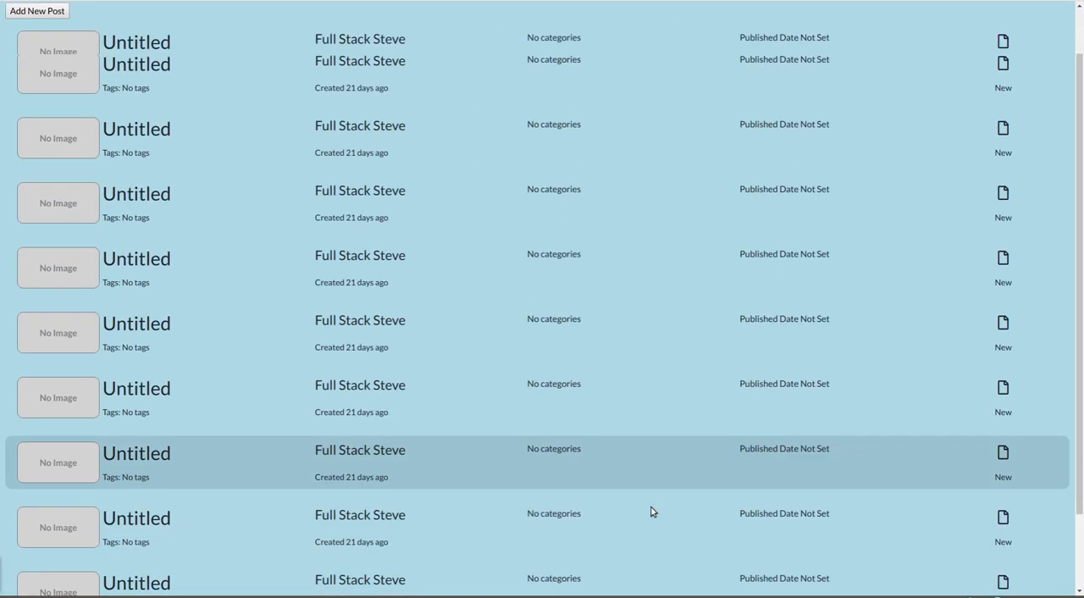
scroll(650, 513, "down", 3)
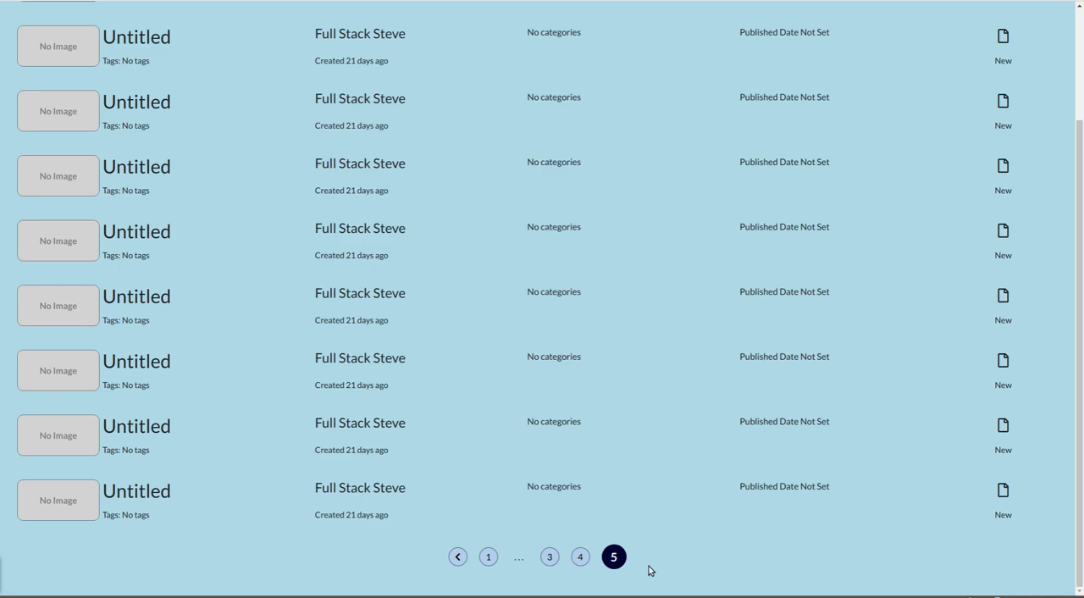
- Page through the service area's blog posts from page 1 to page 3 and return to the first page
left_click(489, 557)
scroll(503, 562, "down", 3)
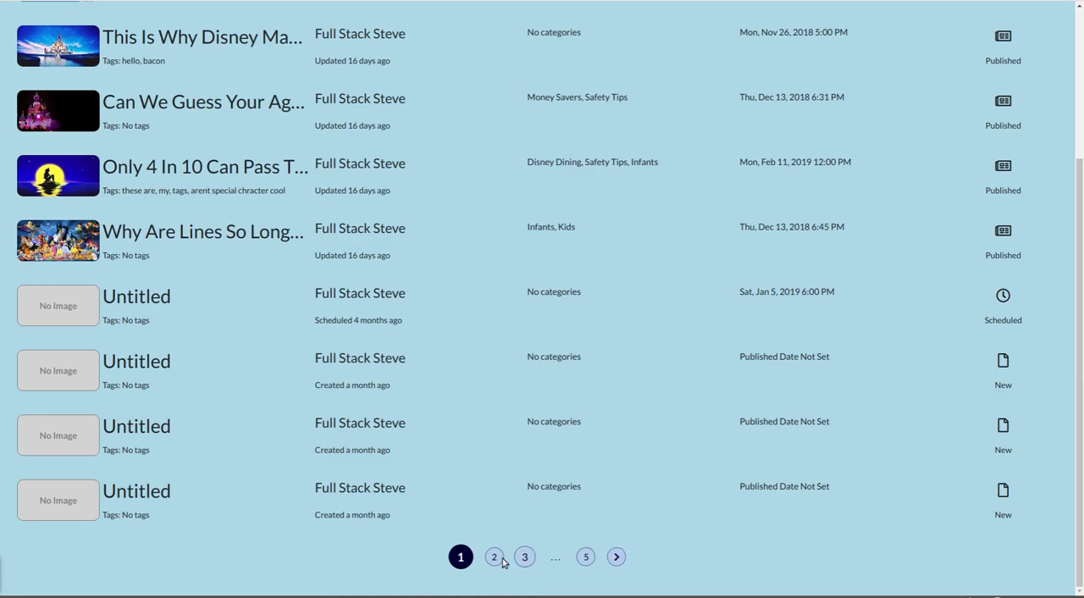
left_click(525, 556)
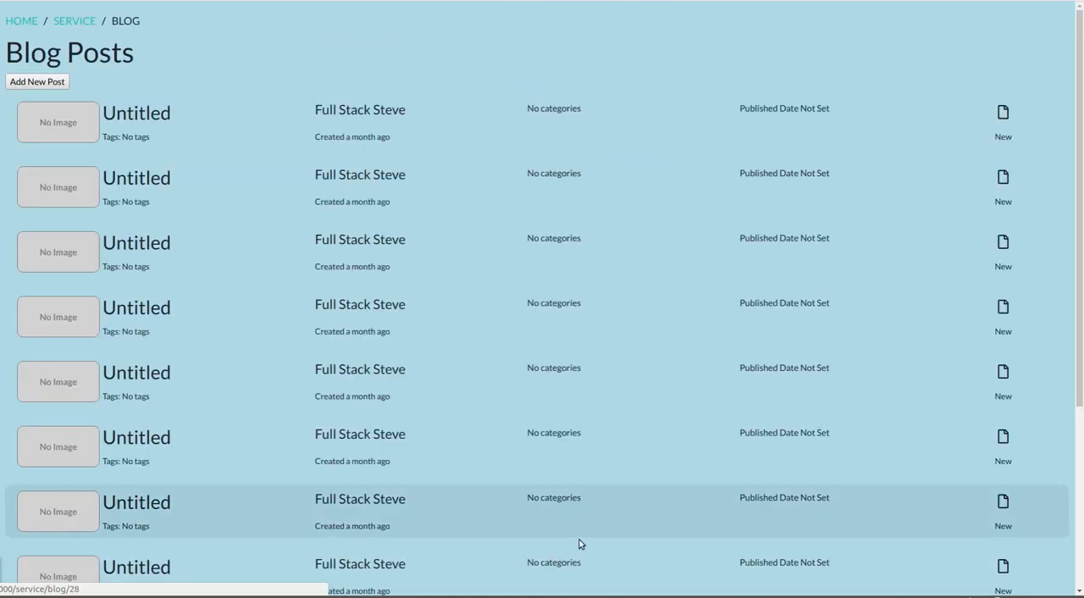
scroll(578, 546, "down", 3)
left_click(473, 556)
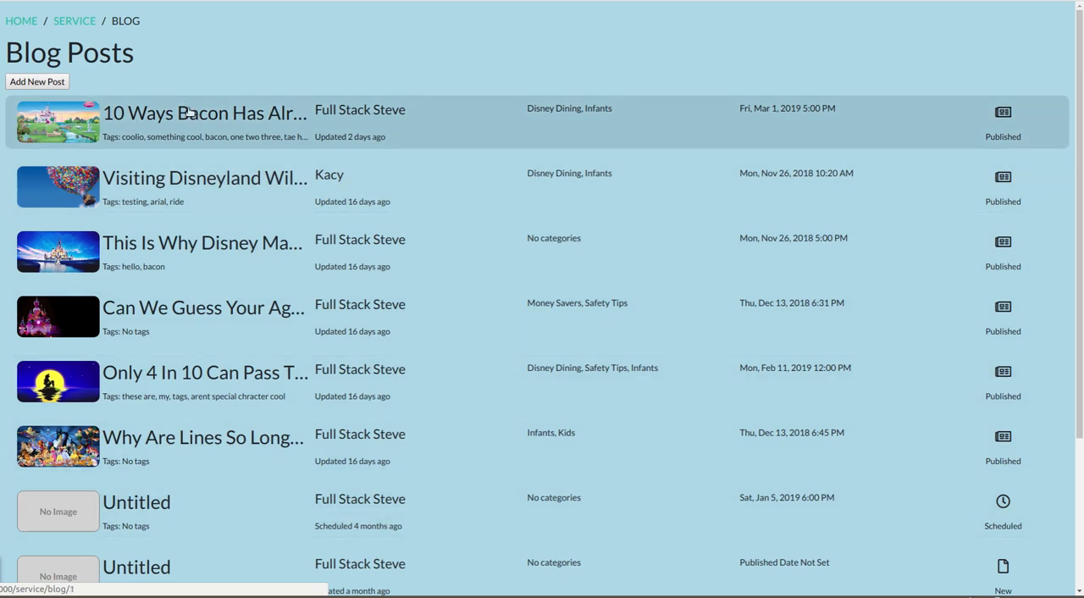
- Open the post "10 Ways Bacon Has Already Saved Your Life" for editing and look over its edit form
left_click(135, 116)
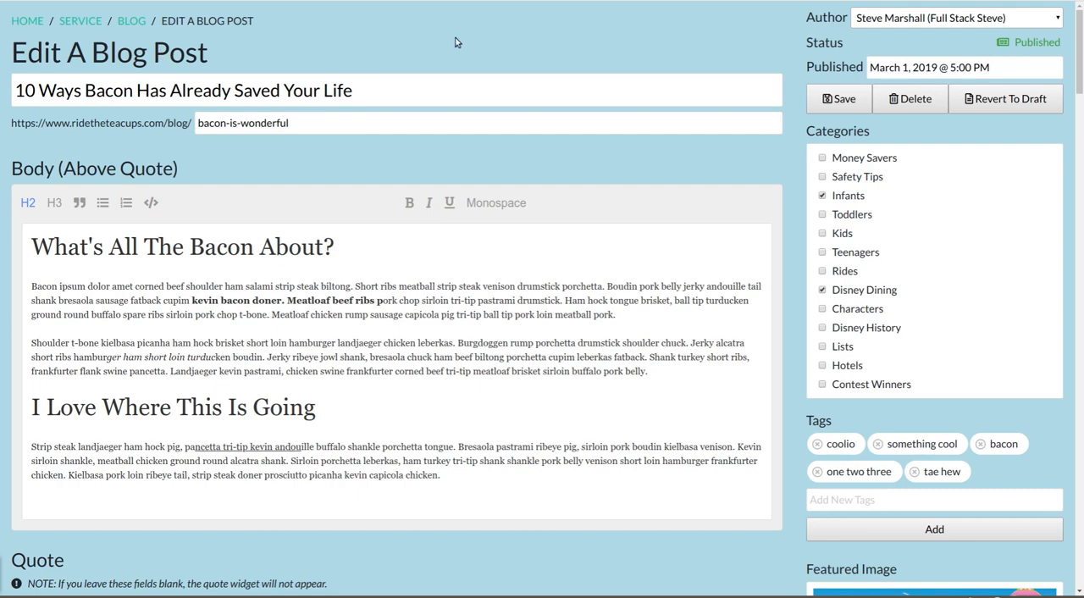
scroll(549, 55, "down", 1)
scroll(431, 63, "up", 1)
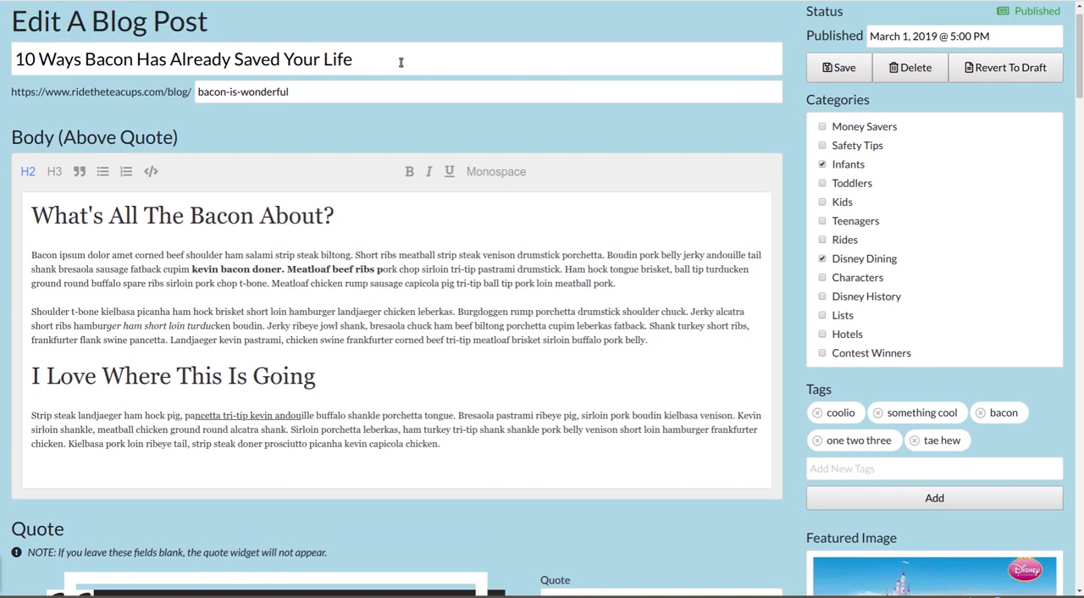
- Try extending the post title with "Whatever You want" and remove the added words
left_click(400, 61)
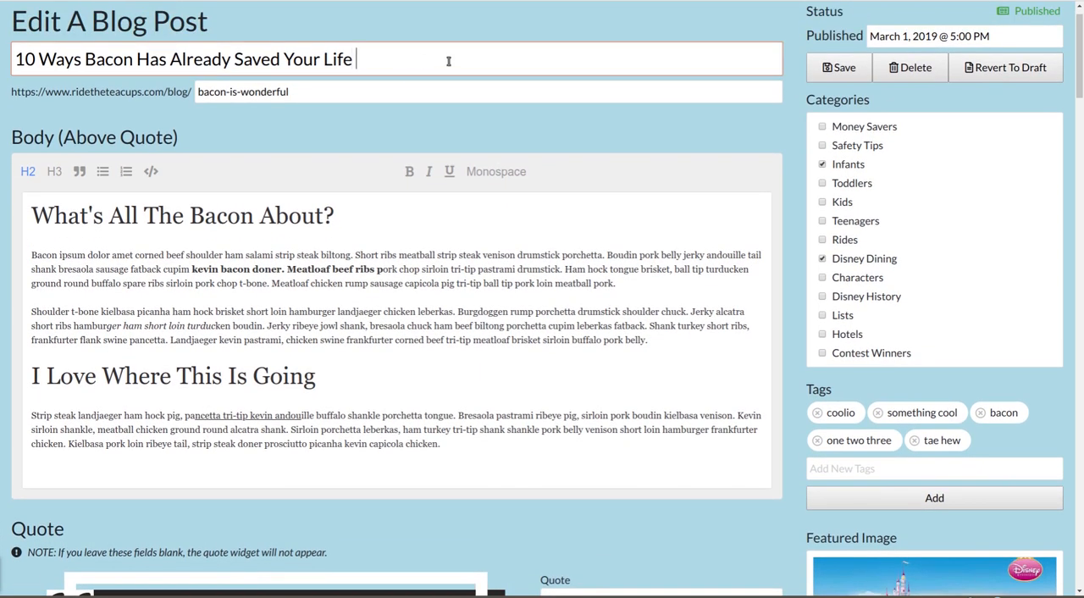
type("Whatever You want")
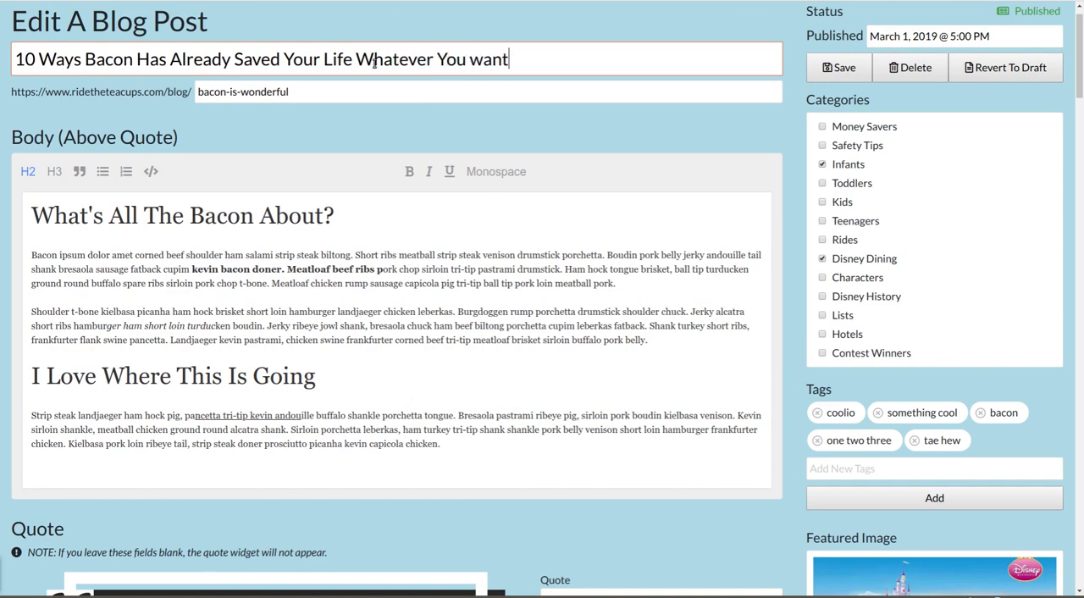
left_click_drag(355, 63, 573, 108)
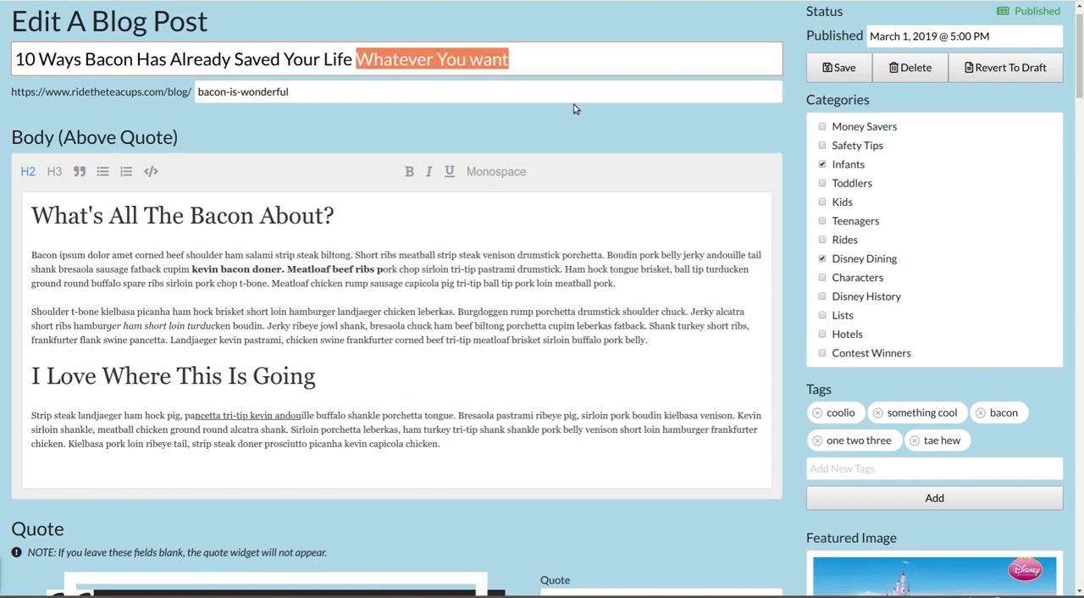
key("BackSpace")
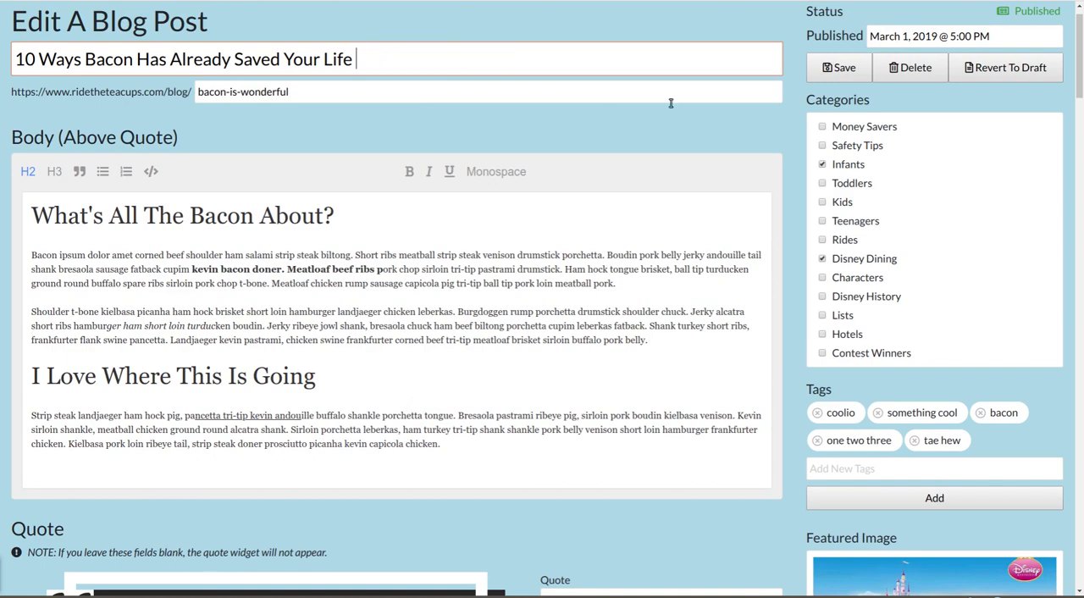
- Try adding "-unique" to the end of the post's URL slug and restore it to "bacon-is-wonderful"
left_click(508, 91)
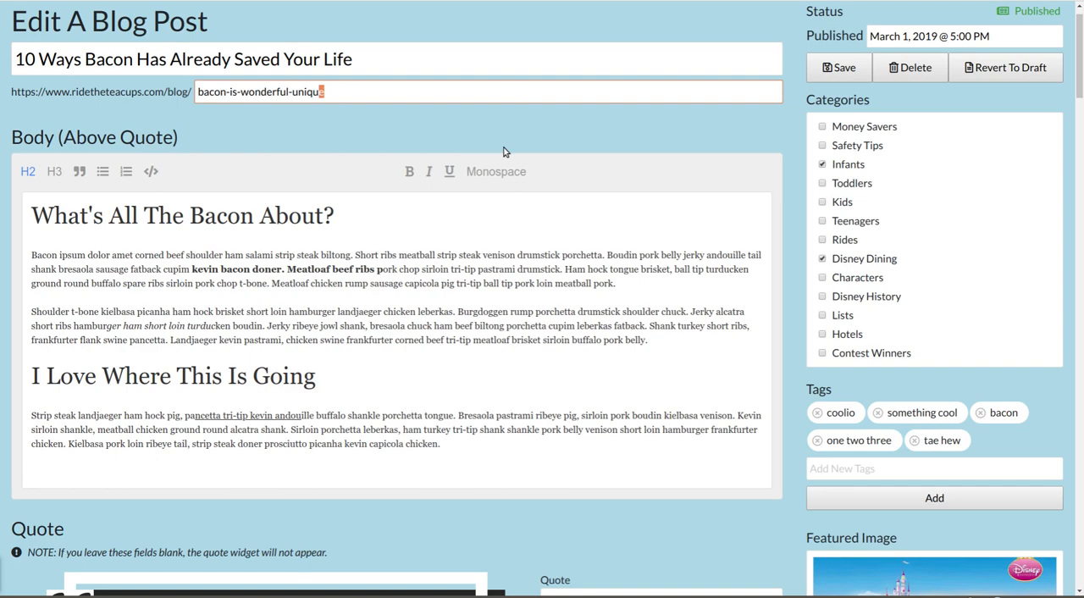
key("shift+Left")
key("shift+Left")
key("BackSpace")
left_click(533, 137)
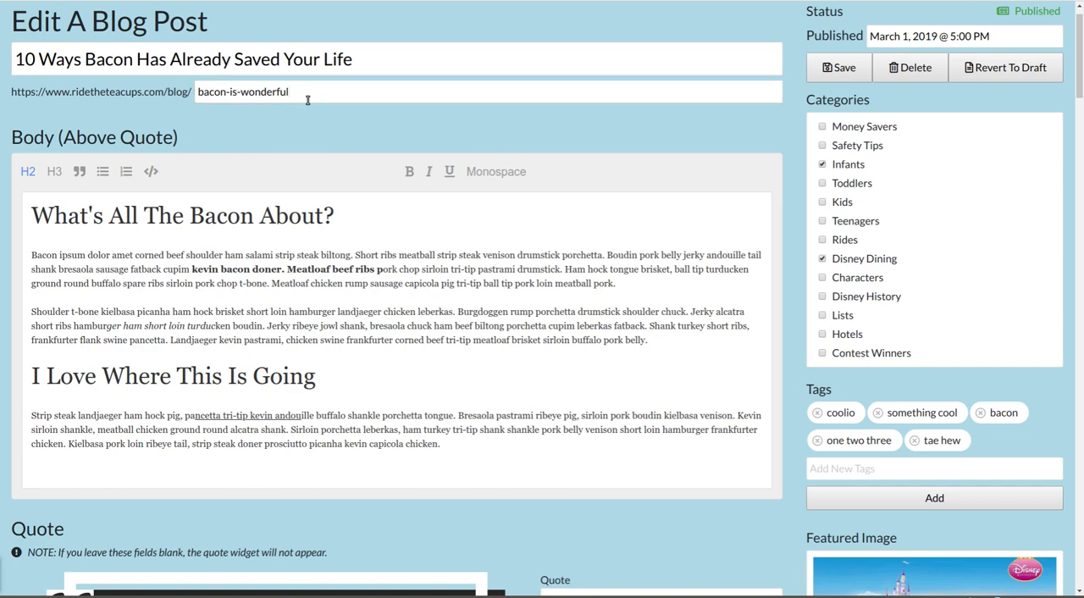
left_click_drag(197, 92, 423, 94)
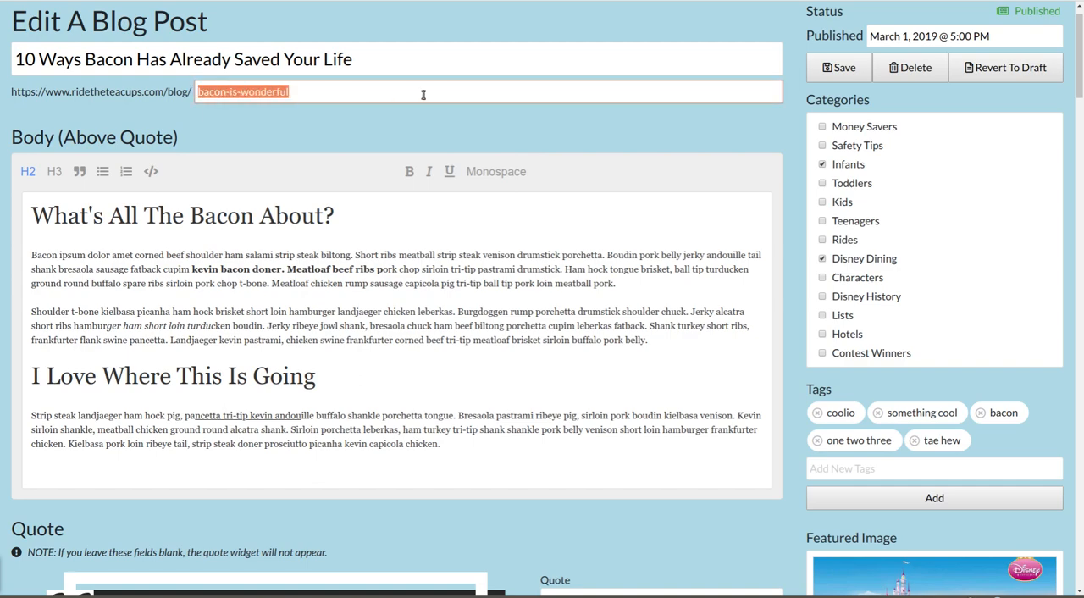
left_click(387, 114)
- View the authors that can be assigned to the post
scroll(554, 192, "down", 2)
scroll(976, 127, "up", 3)
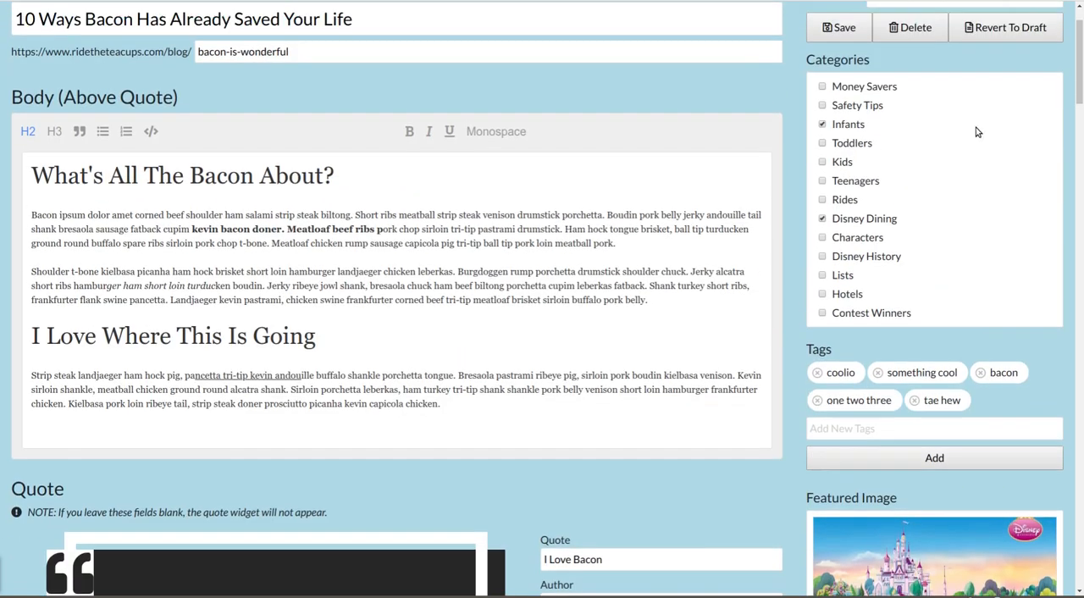
left_click(896, 20)
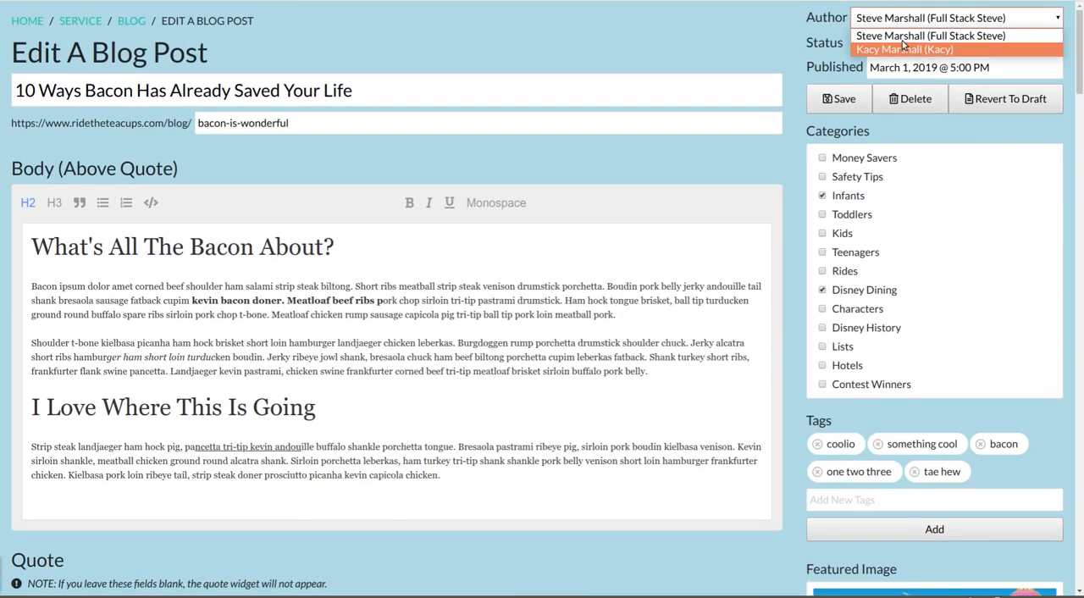
left_click(743, 28)
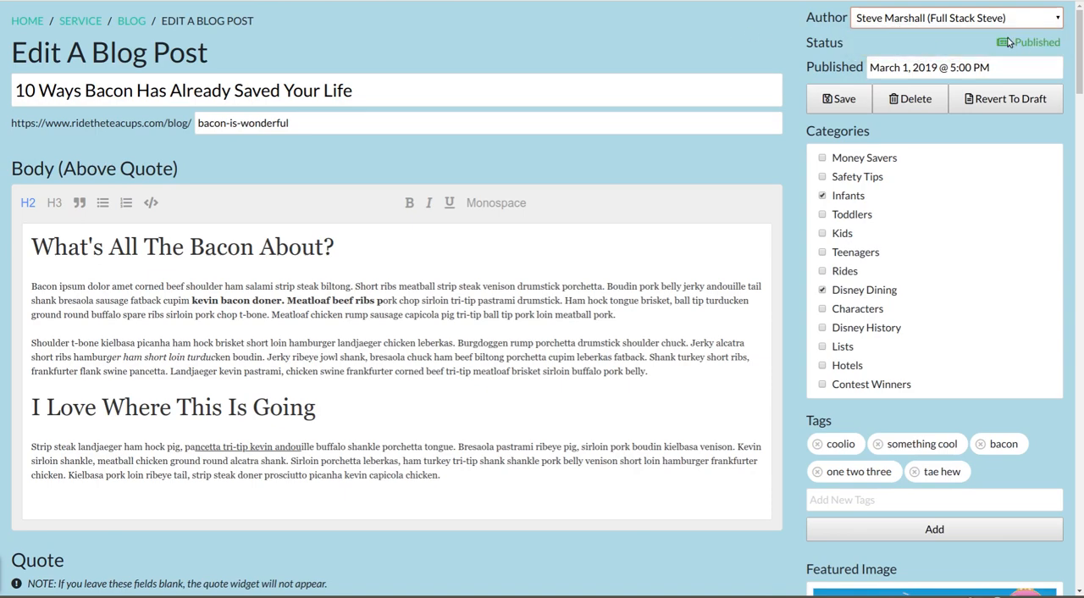
- Set the post's published date to March 27, 2019 at 5:30 PM
left_click(958, 67)
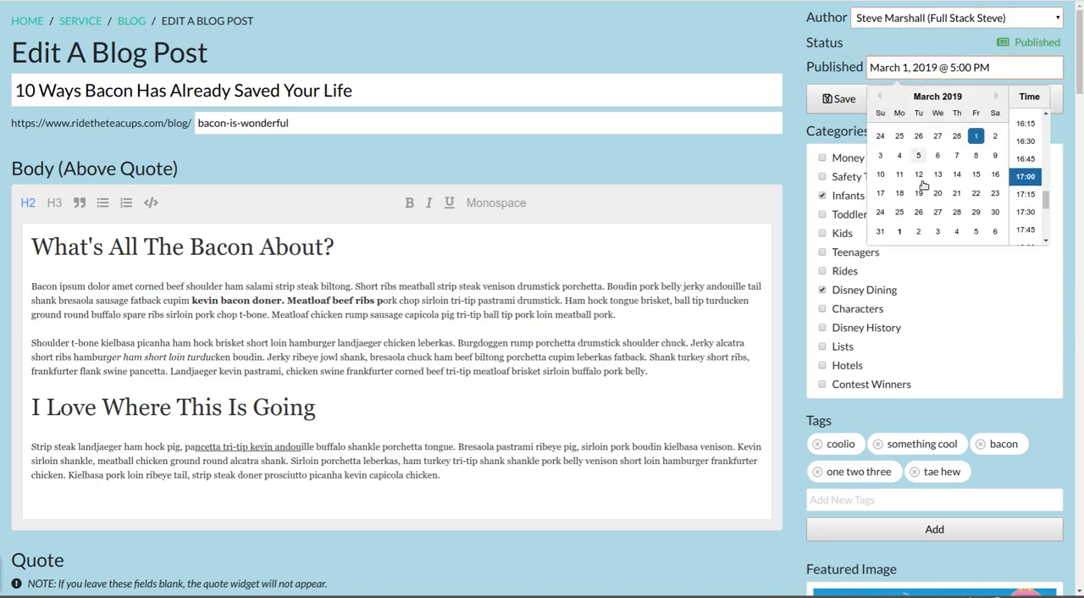
left_click(936, 211)
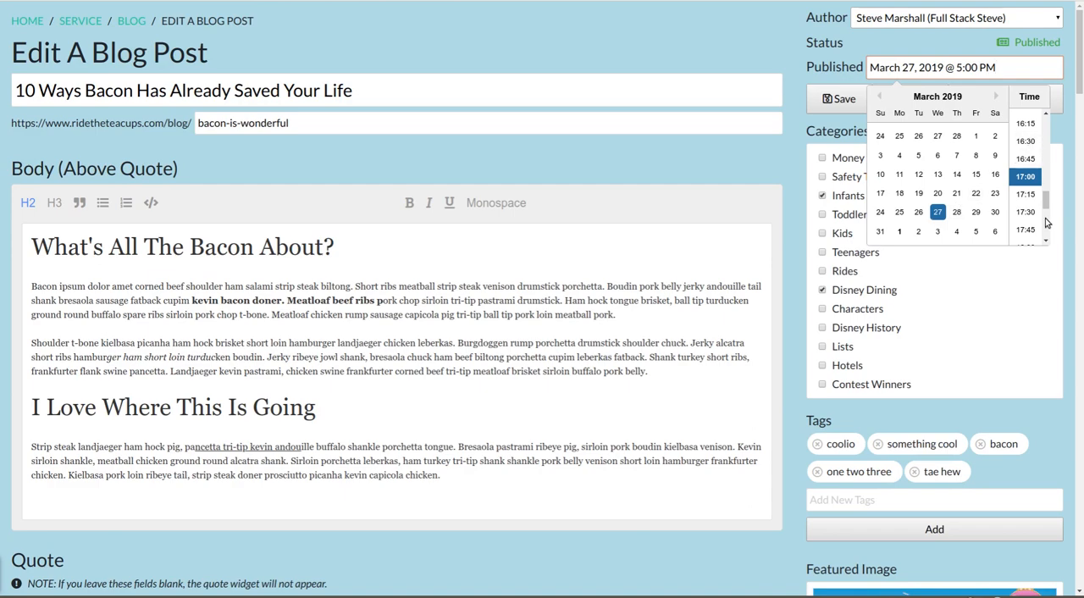
left_click(1024, 212)
left_click(771, 161)
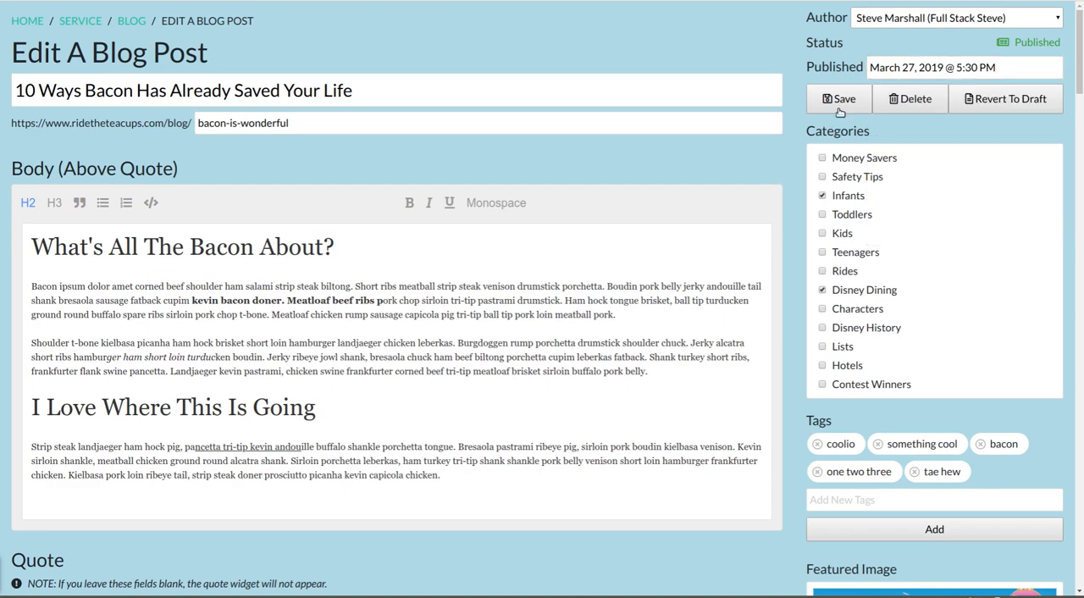
left_click(974, 100)
- Add the line "Cool Text Editor" at the end of the body above the quote and format it as an H2 heading
scroll(673, 273, "down", 3)
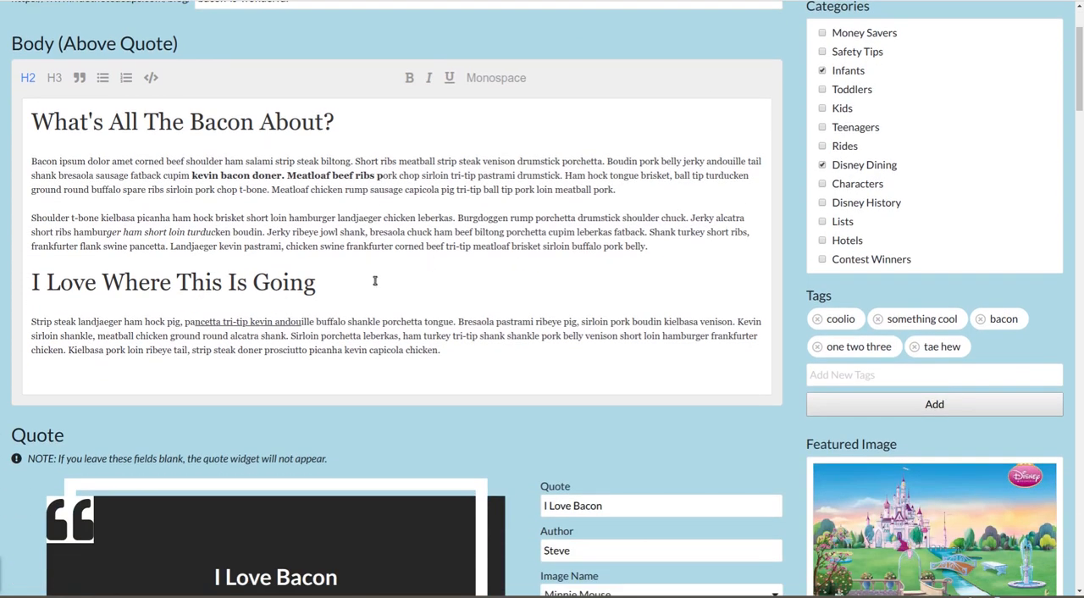
left_click(502, 370)
key("Return")
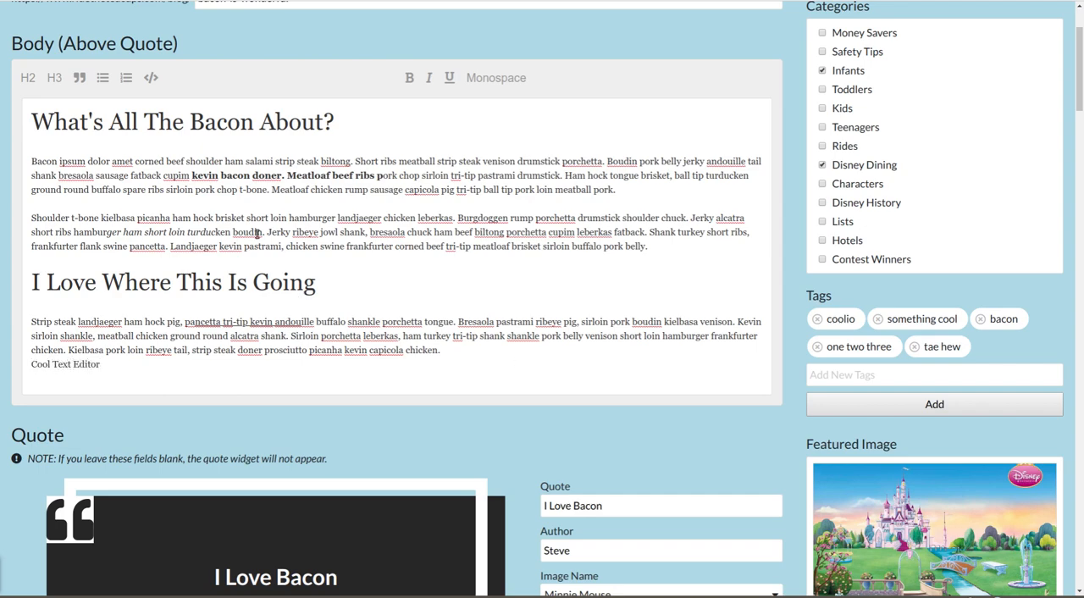
left_click(28, 77)
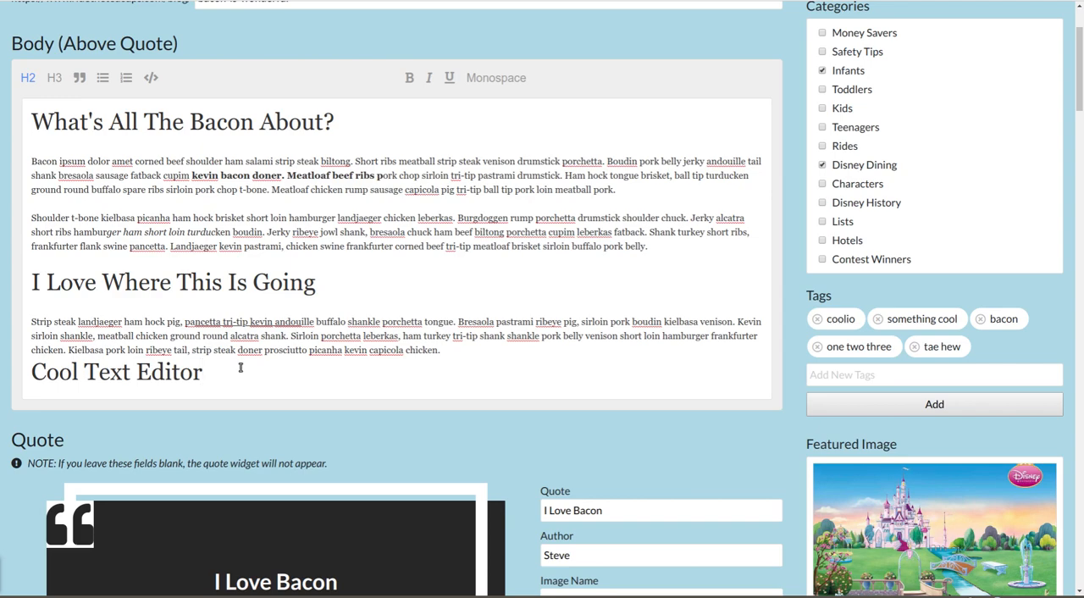
- Add the line "What ou want them to look like" below the "Cool Text Editor" heading
key("Return")
type("What ")
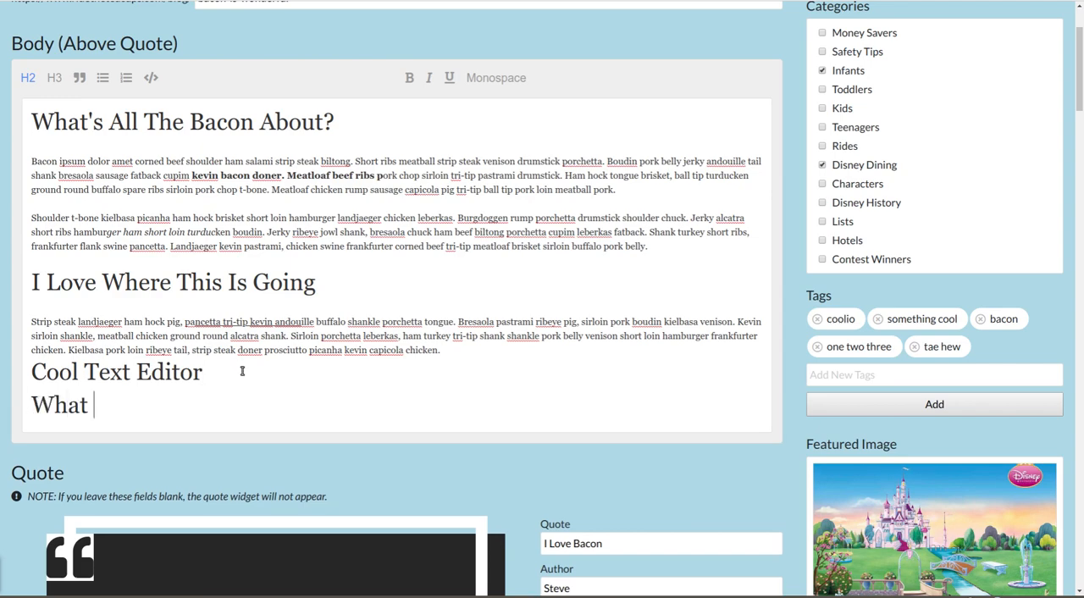
type("ou want them to l")
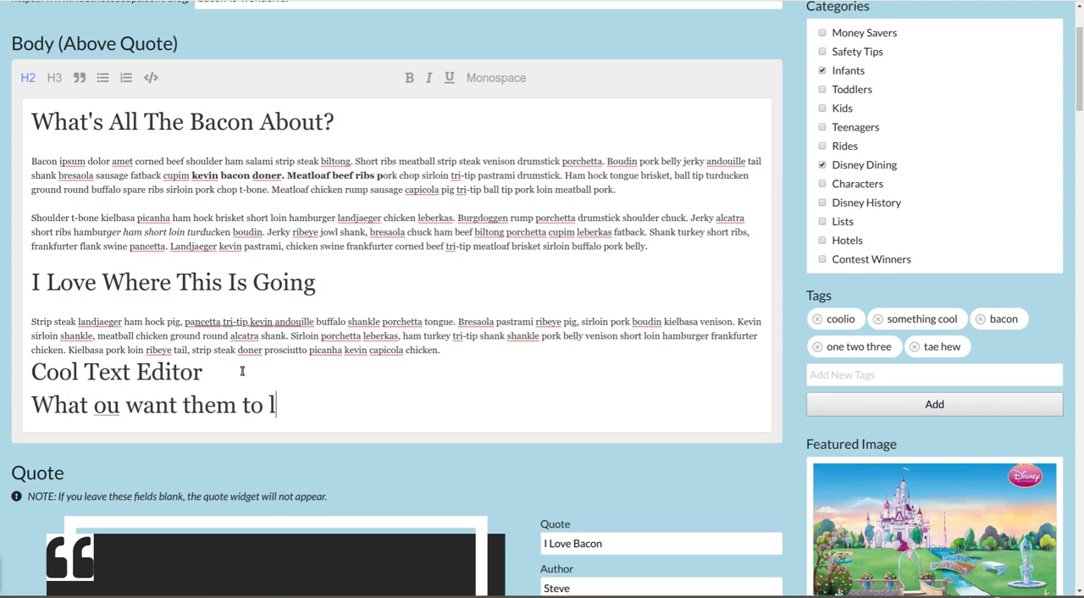
type("ook like")
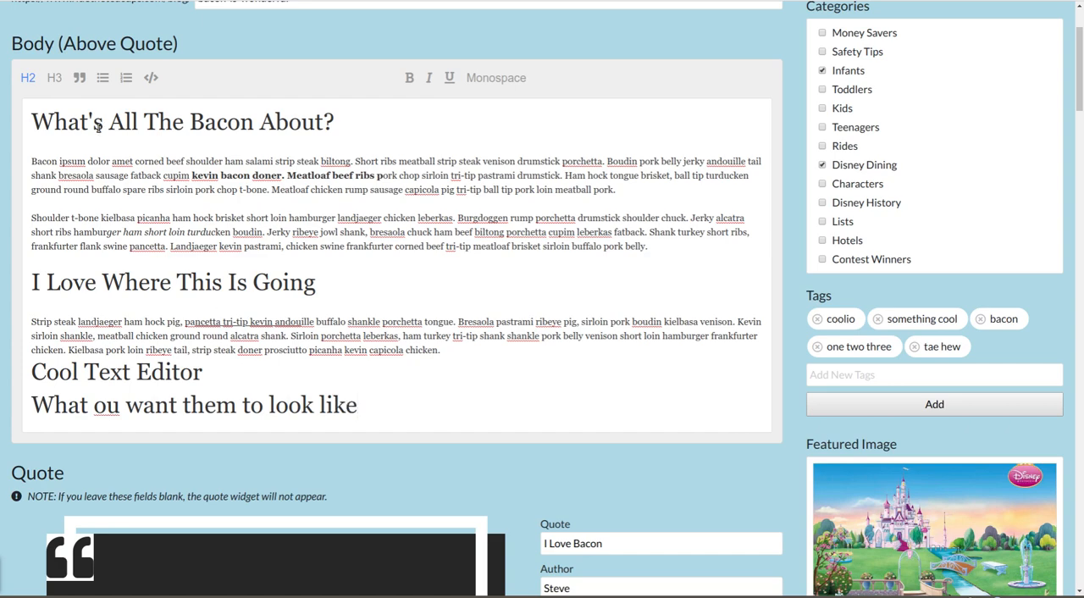
- Try the H3, blockquote and code styles on the last line, correct "ou" to "you", and format the line as a bulleted list item
left_click(55, 80)
left_click(79, 78)
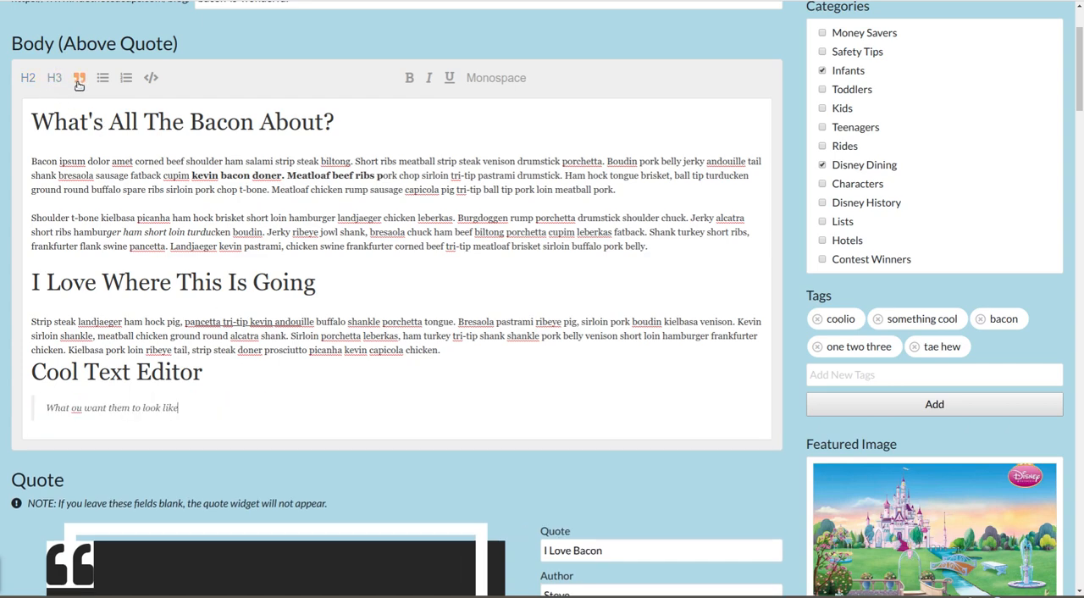
left_click(103, 78)
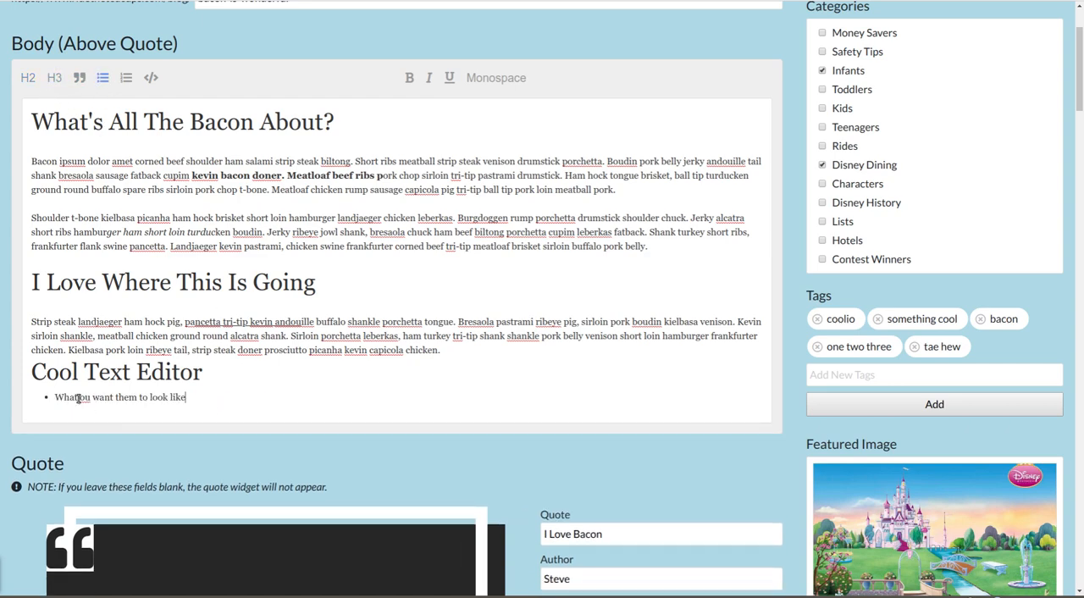
type("y")
left_click(151, 77)
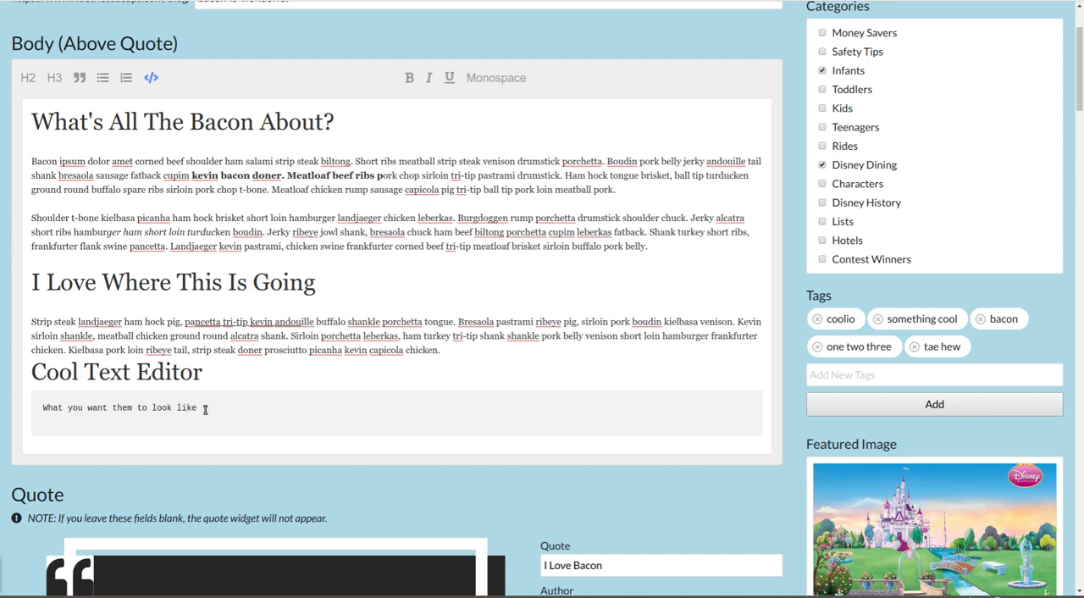
left_click(103, 78)
- Make the word "them" in the bulleted line bold, italic and underlined
double_click(138, 397)
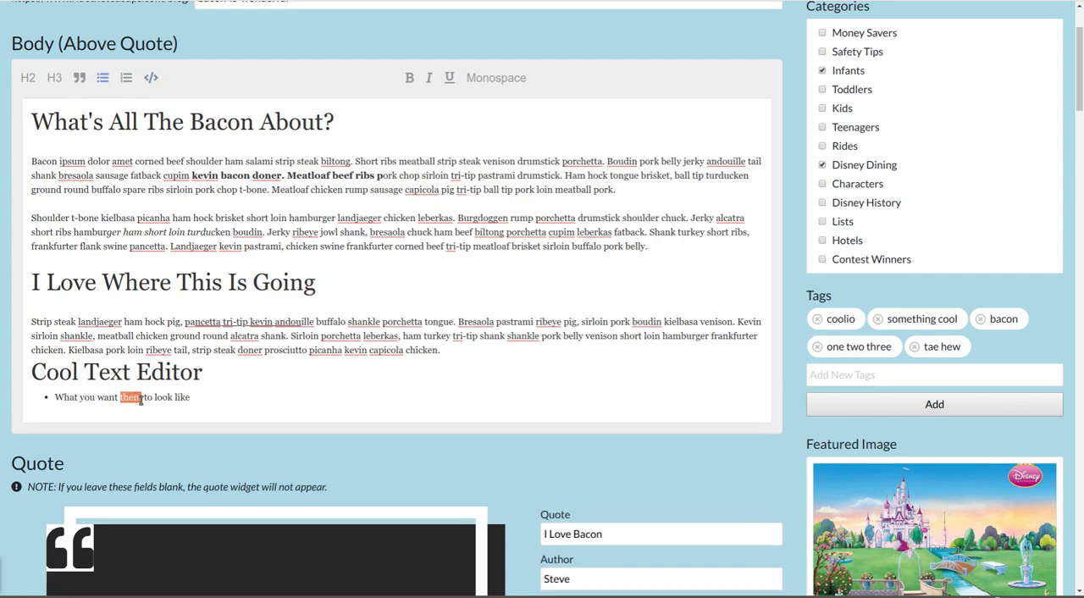
left_click(410, 79)
left_click(429, 78)
left_click(449, 78)
- Replace the quote widget's text with "Any Quote By Anyone"
scroll(629, 384, "down", 3)
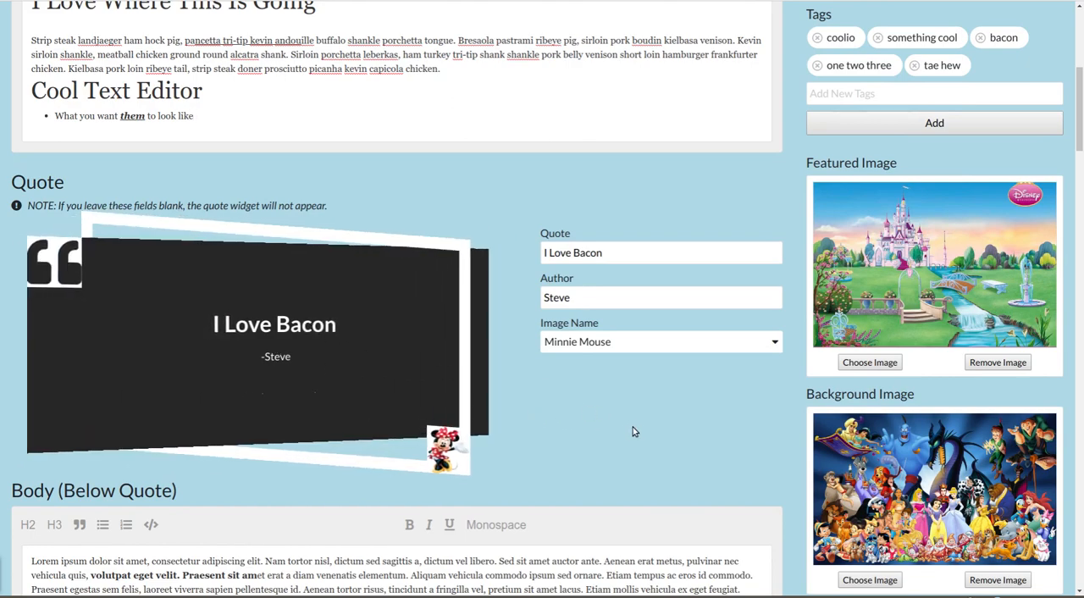
scroll(632, 432, "down", 2)
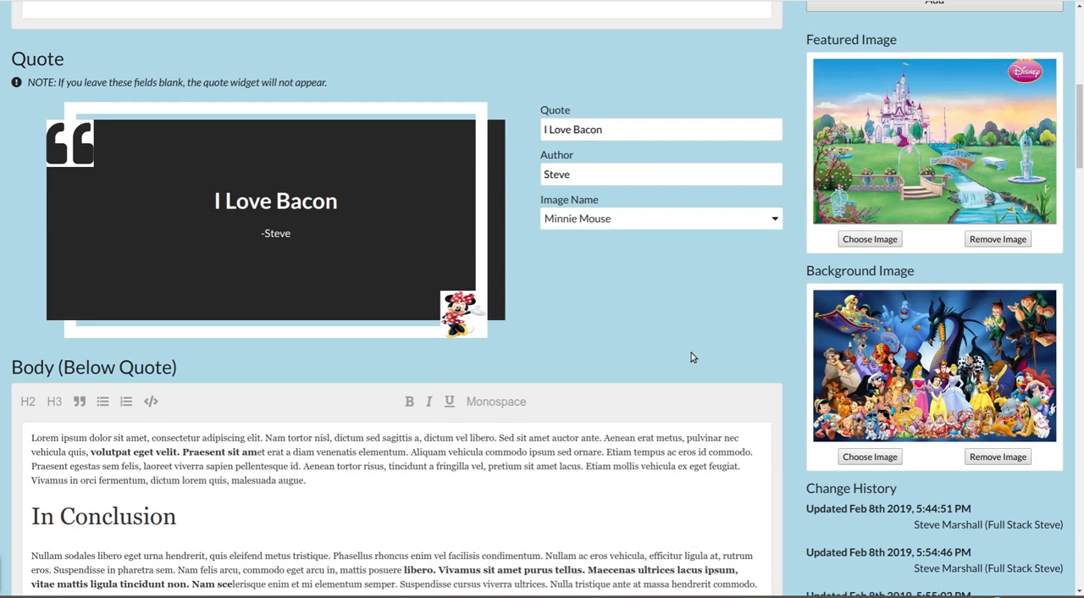
scroll(691, 356, "up", 3)
scroll(626, 464, "down", 1)
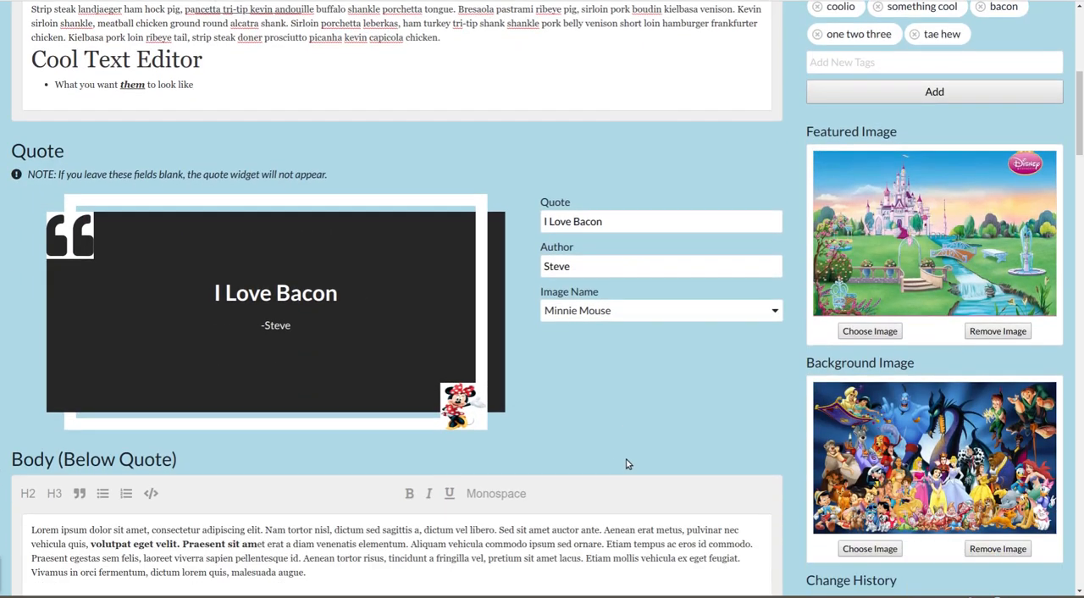
triple_click(628, 218)
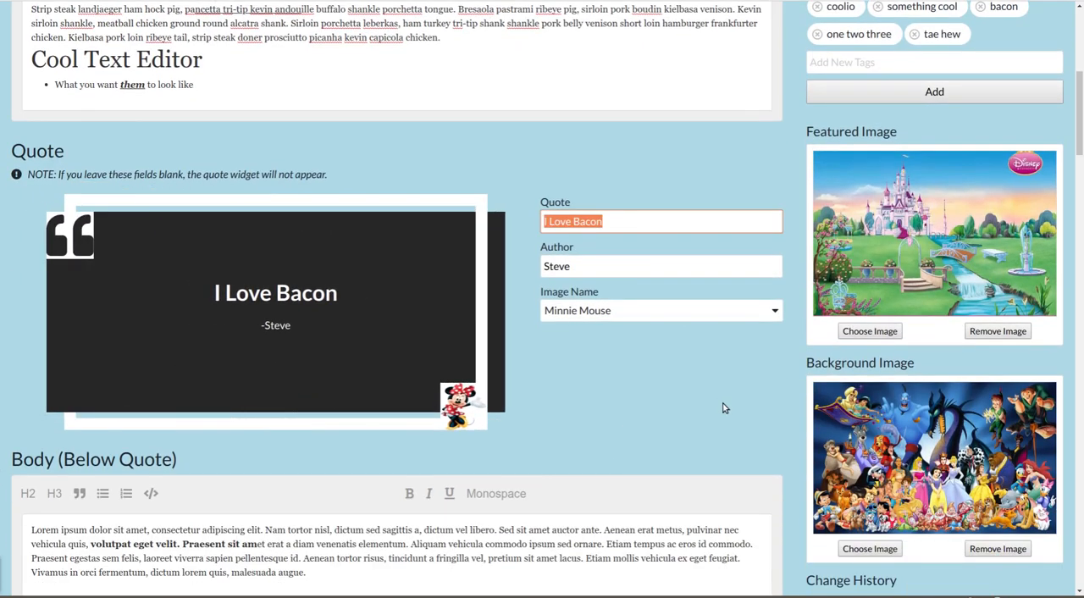
type("Any Quote")
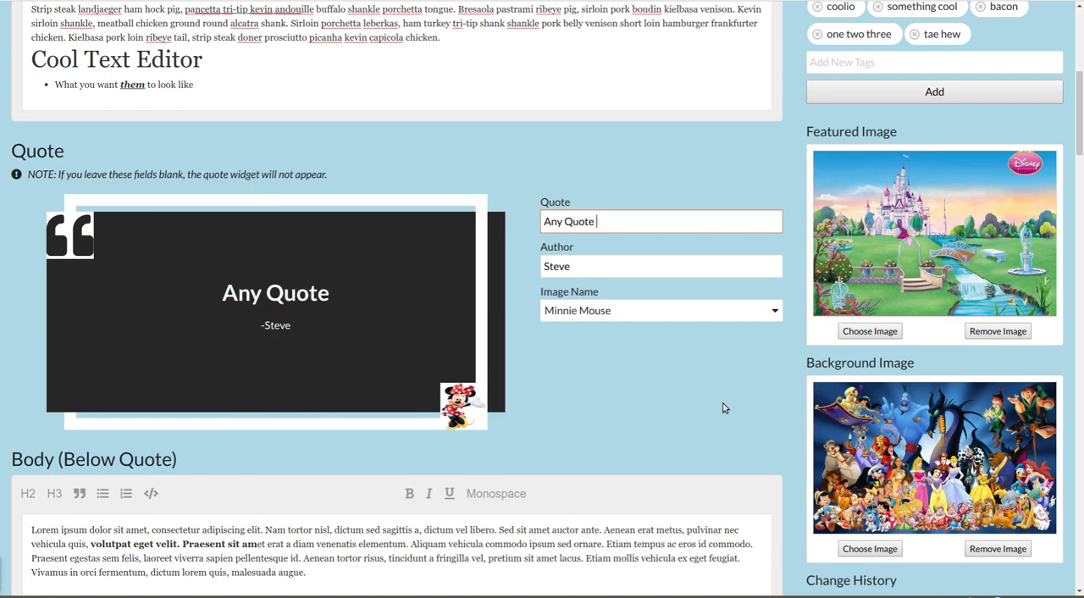
type(" By Anyton")
key("BackSpace")
key("BackSpace")
key("BackSpace")
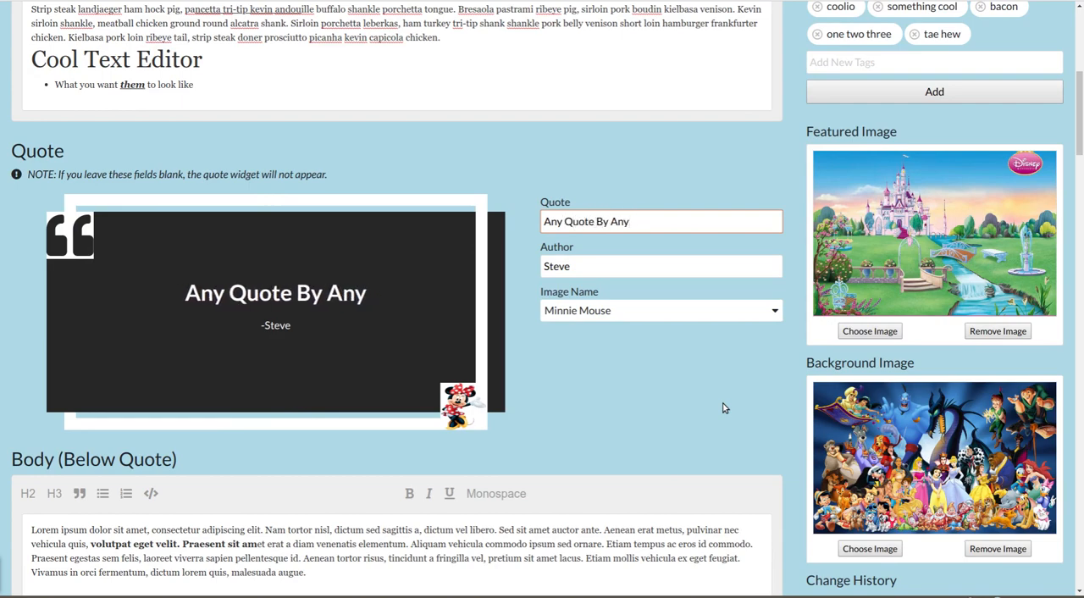
type("one")
key("Tab")
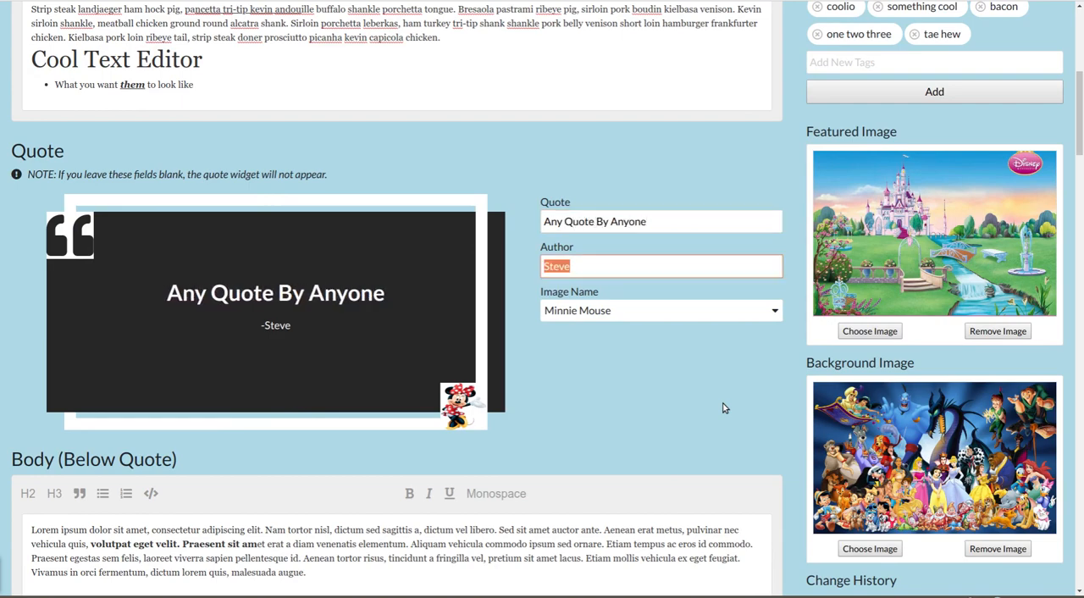
- Replace the quote widget's author with "Abraham Lincoln"
type("Lincoln")
type("Abraham")
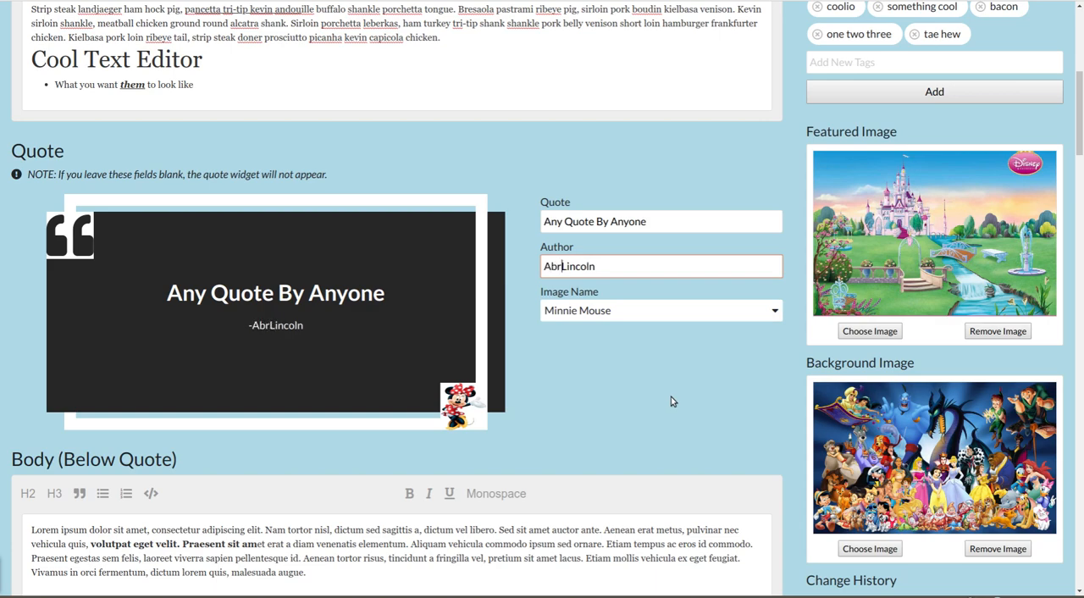
key("BackSpace")
type("m")
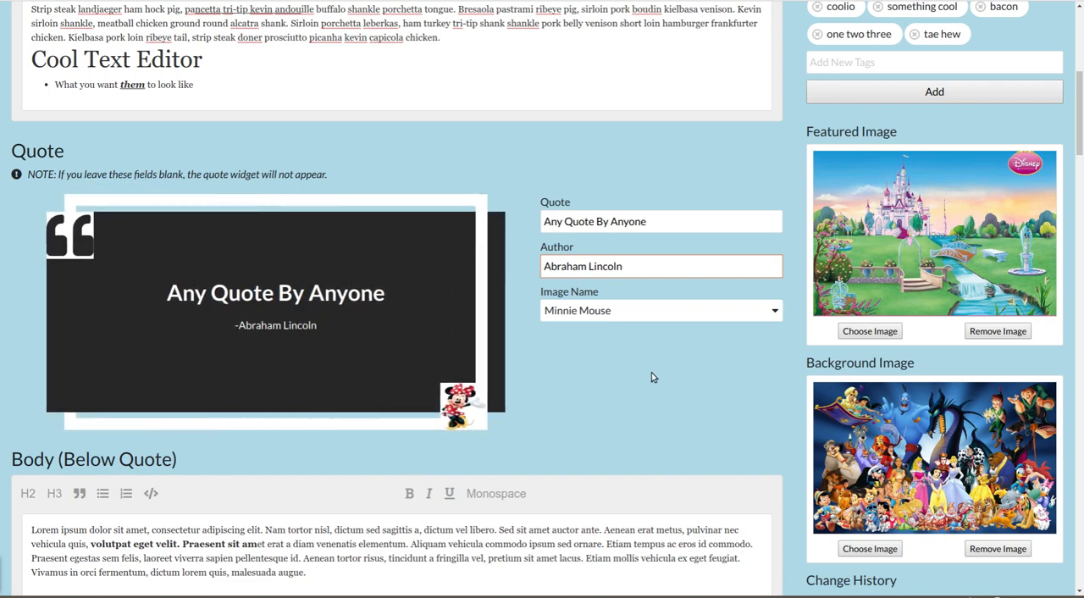
- Try Goofy as the quote widget's image and switch it to "No image selected"
left_click(656, 312)
scroll(649, 395, "down", 5)
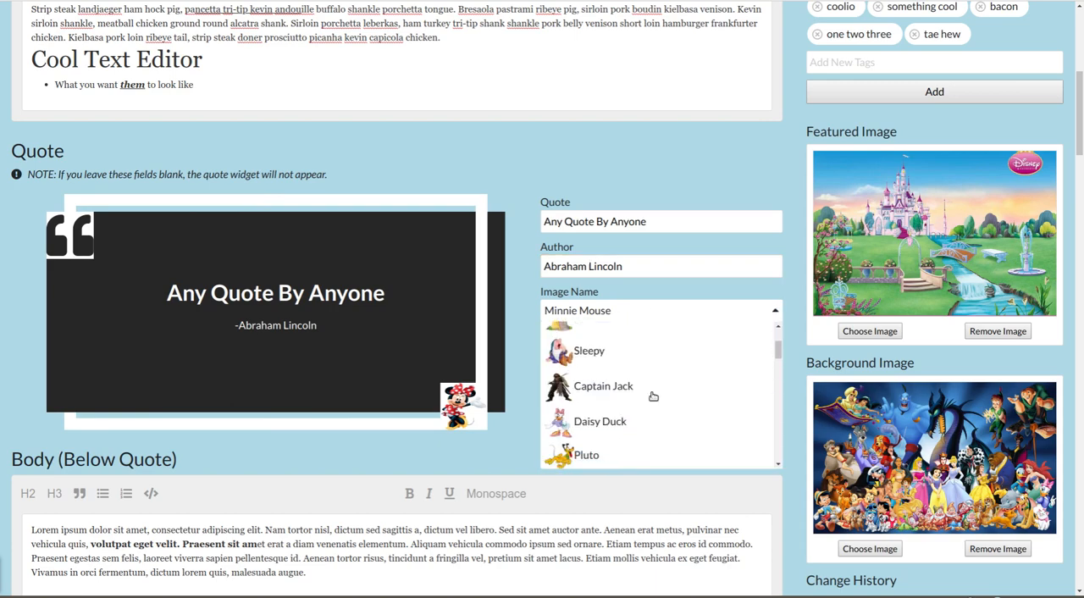
left_click(618, 364)
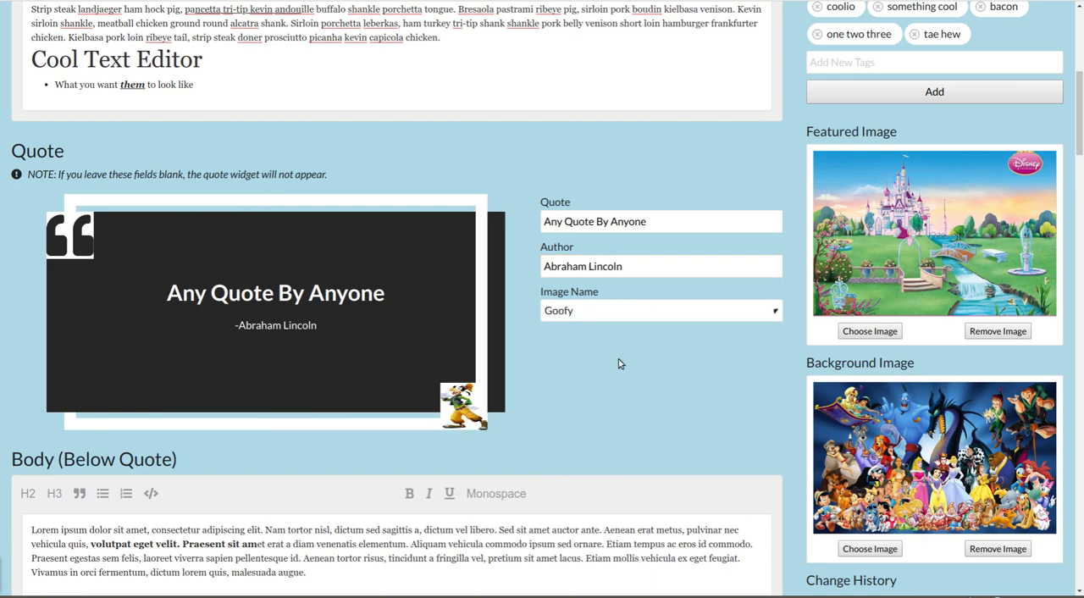
left_click(641, 315)
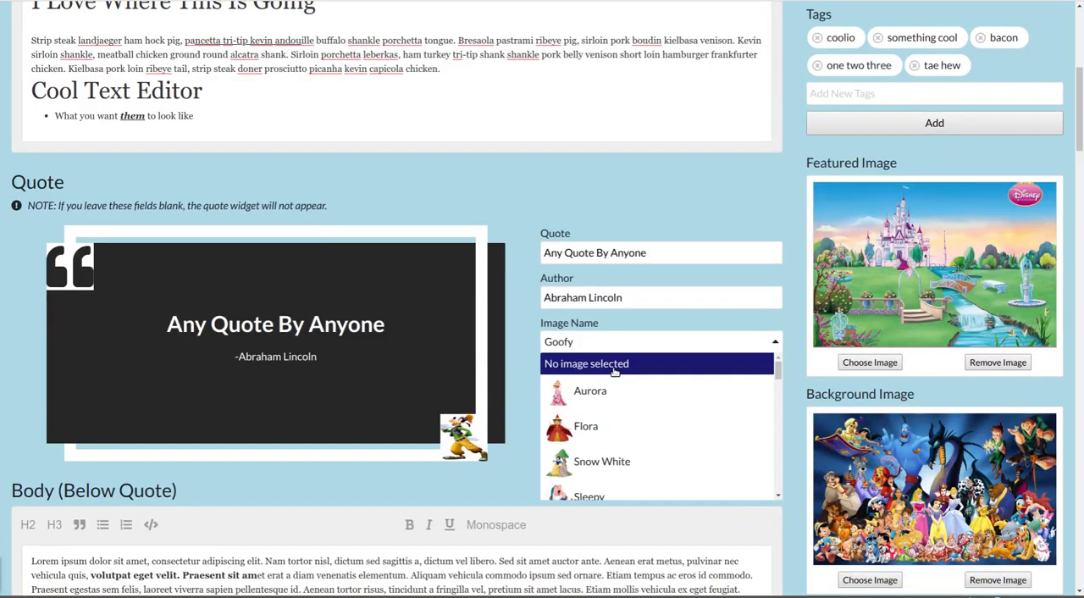
left_click(615, 371)
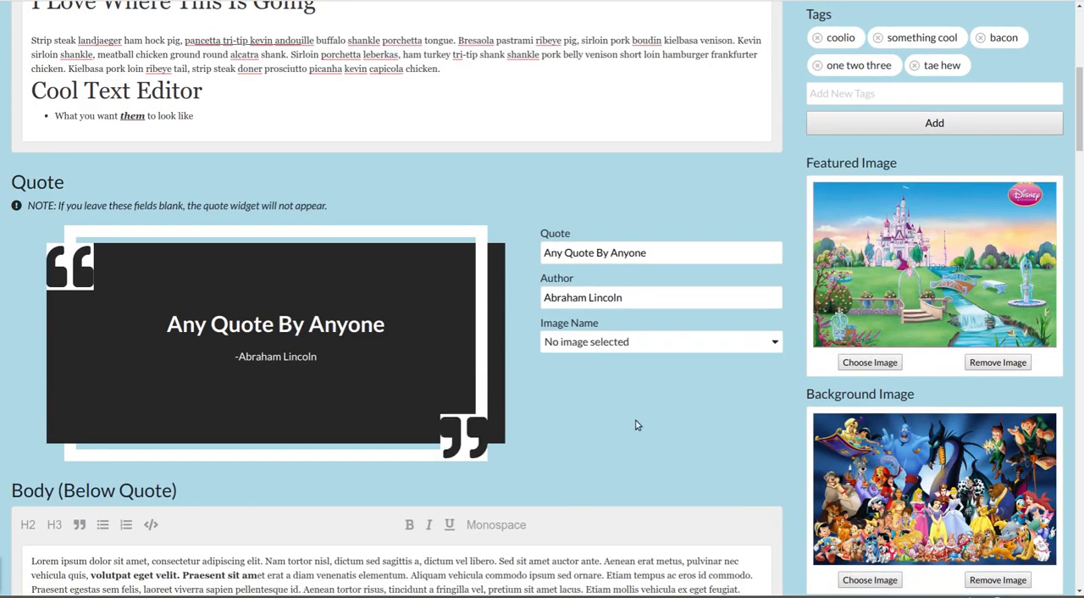
- Set the quote widget's image to Dopey
left_click(584, 342)
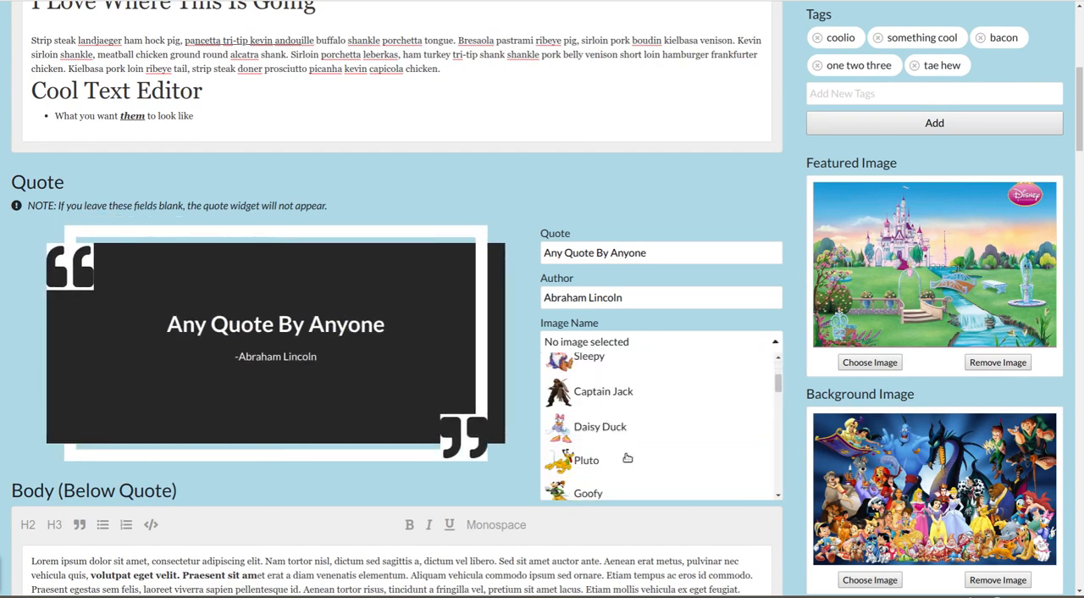
scroll(640, 458, "down", 2)
scroll(640, 458, "down", 3)
left_click(636, 446)
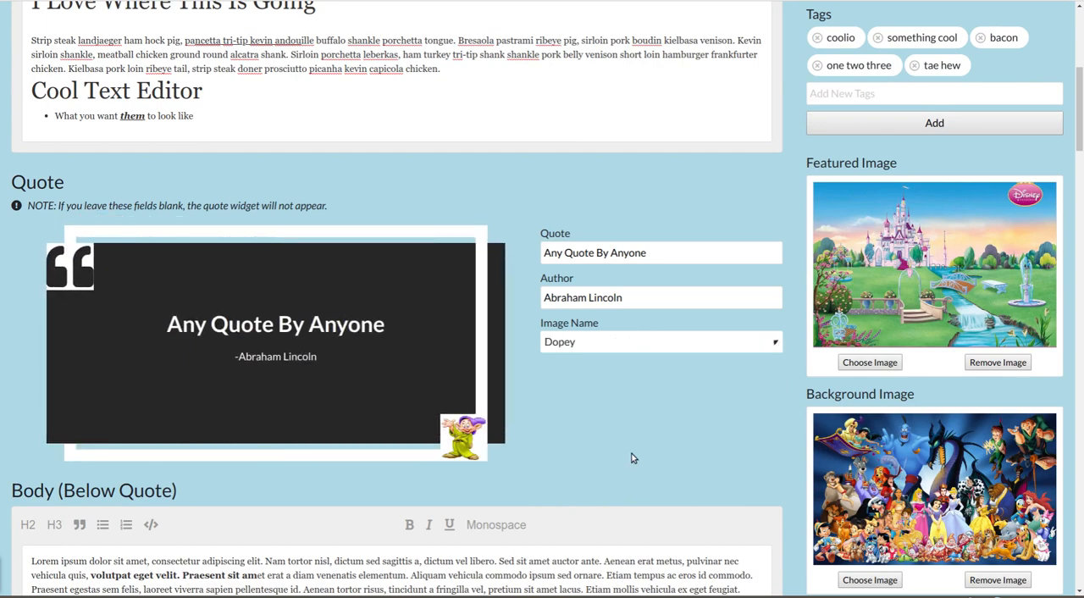
- Examine the body text below the quote, the excerpt with its character limit, and the post's change history
scroll(680, 427, "down", 5)
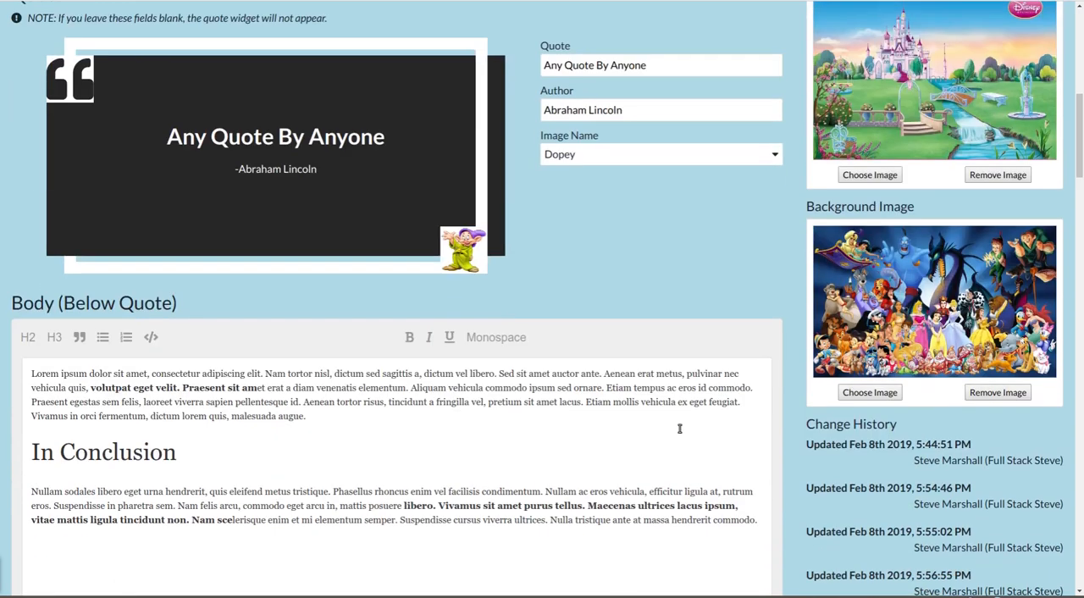
scroll(389, 348, "down", 2)
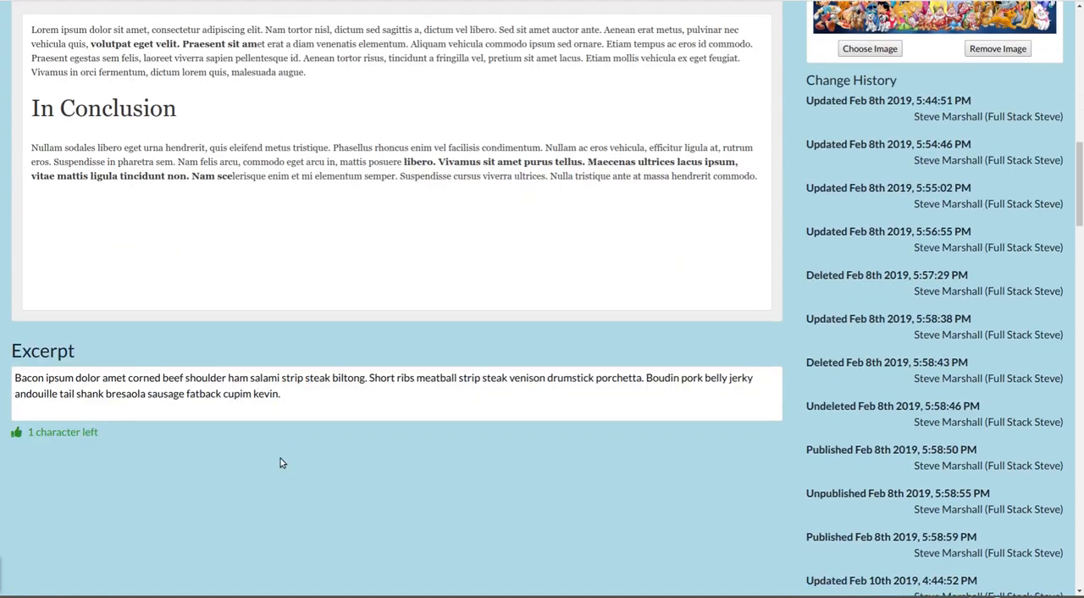
left_click(321, 389)
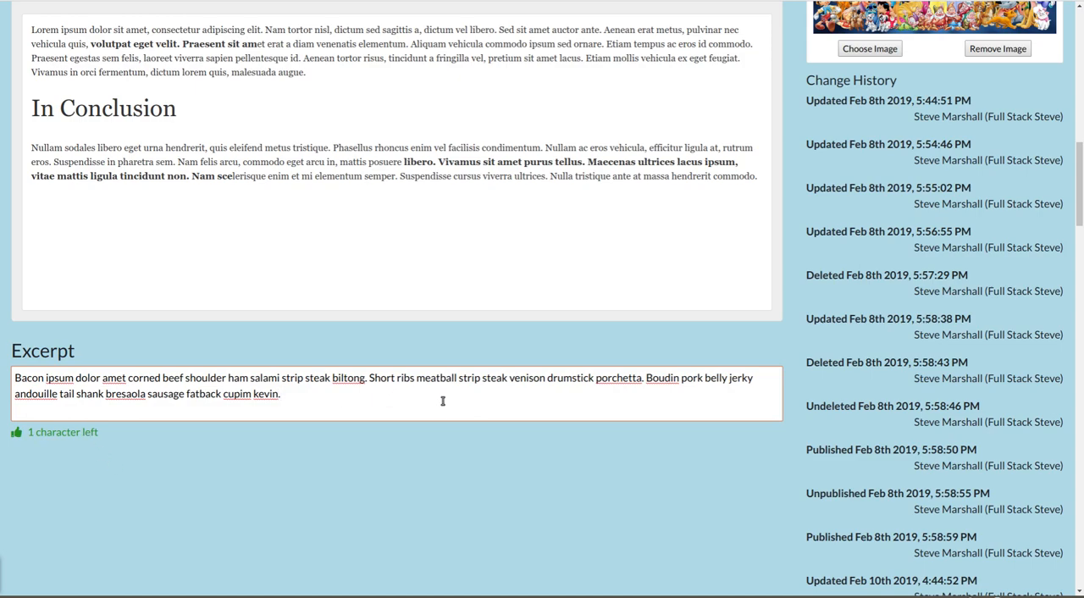
scroll(685, 484, "up", 3)
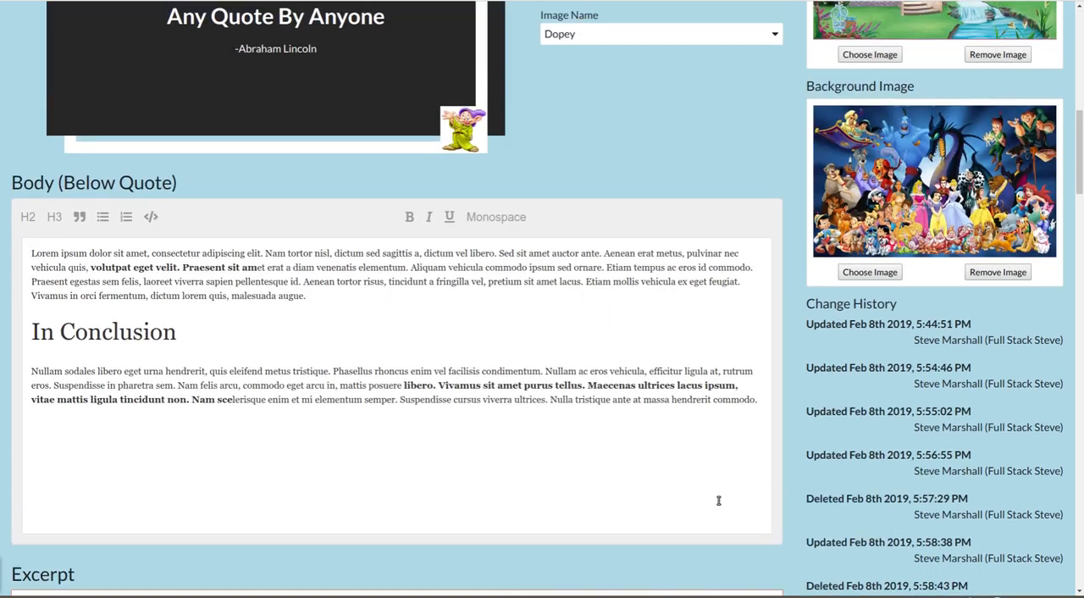
scroll(801, 510, "down", 2)
scroll(897, 364, "down", 5)
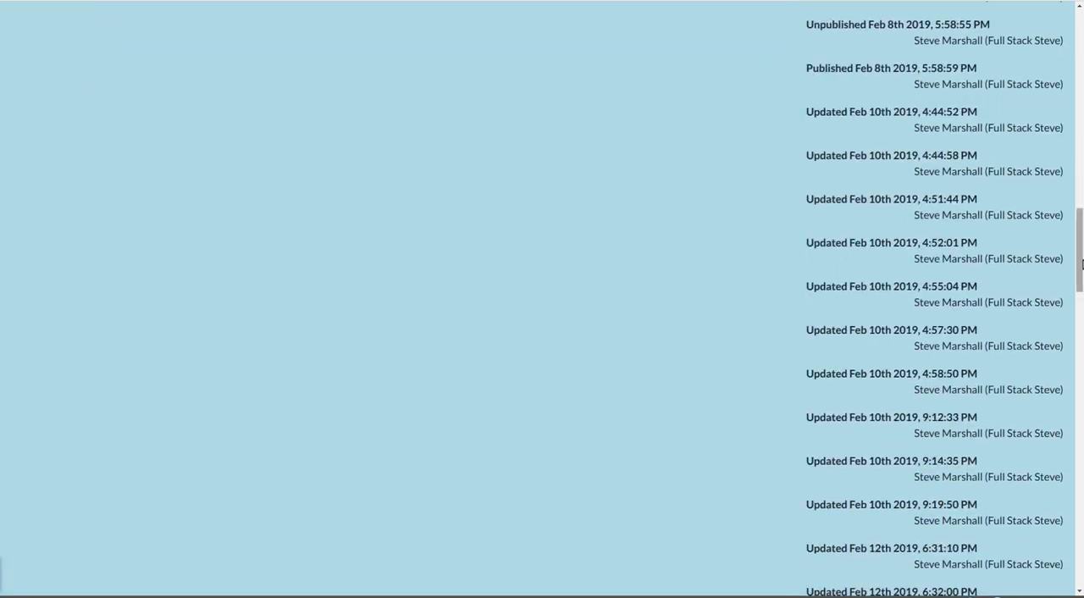
- Assign the post to the Money Savers, Safety Tips and Toddlers categories and take it out of Infants
left_click_drag(1080, 261, 1073, 40)
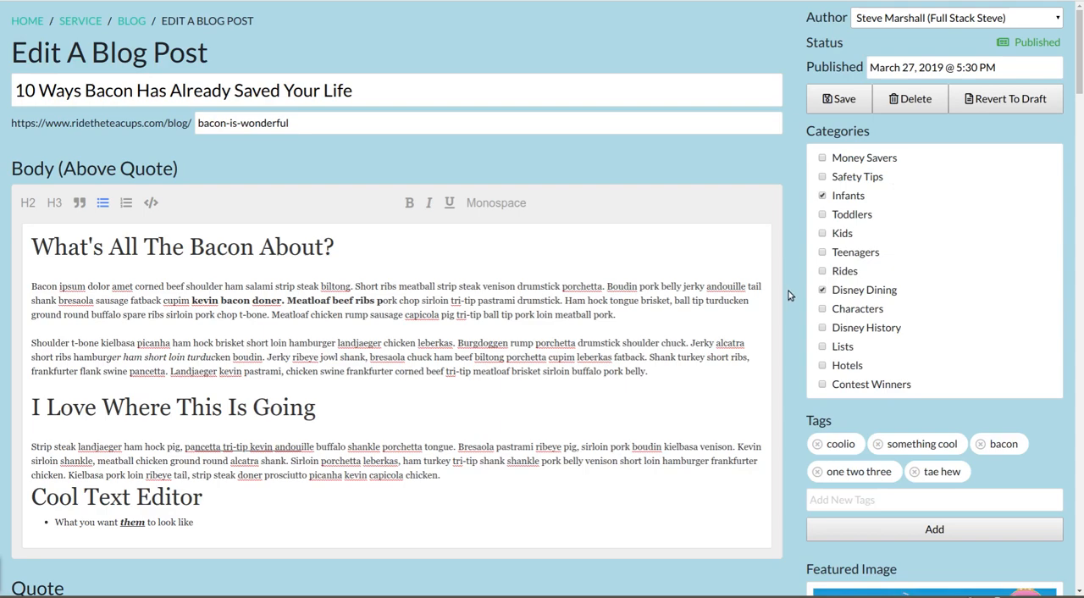
left_click(821, 158)
left_click(822, 176)
left_click(821, 195)
left_click(822, 214)
- Add the tags "new tags" and "old tags" to the post and remove the "tae hew" tag
scroll(962, 242, "down", 2)
left_click(818, 347)
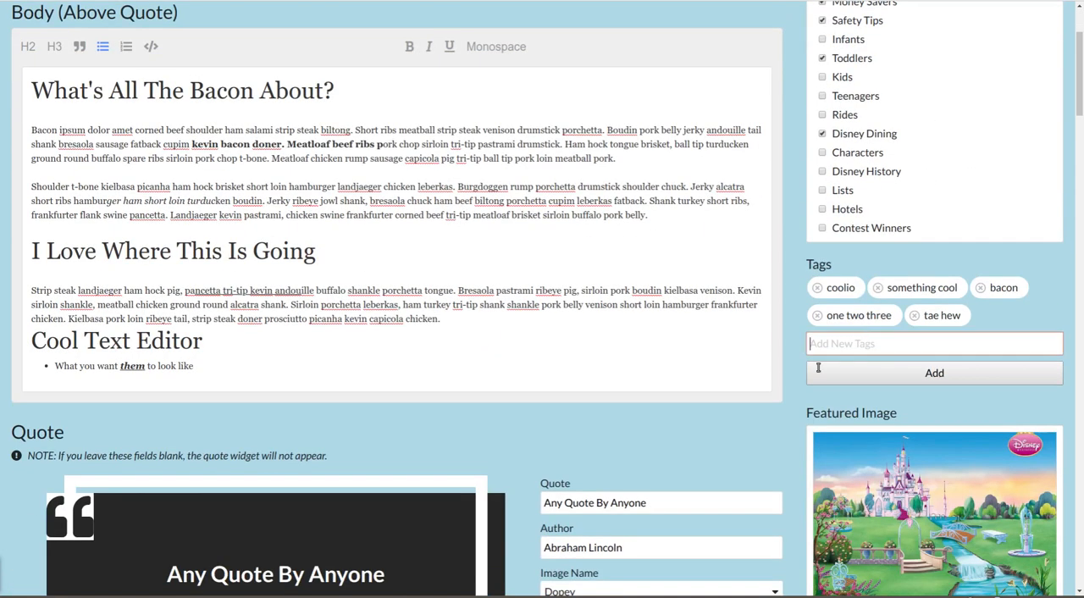
type("new tags, old tags")
key("Return")
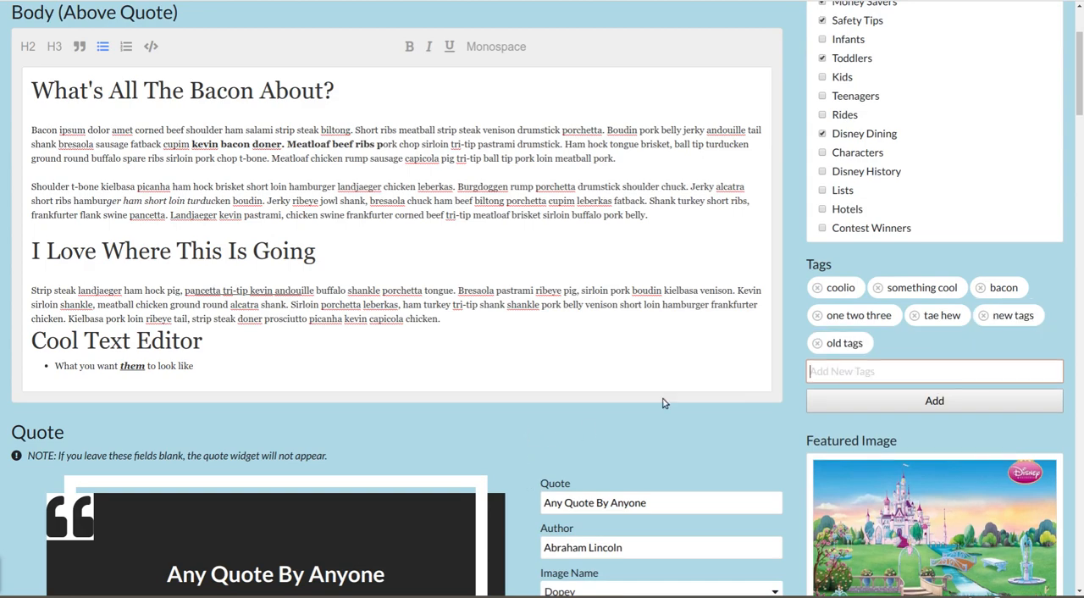
left_click(914, 315)
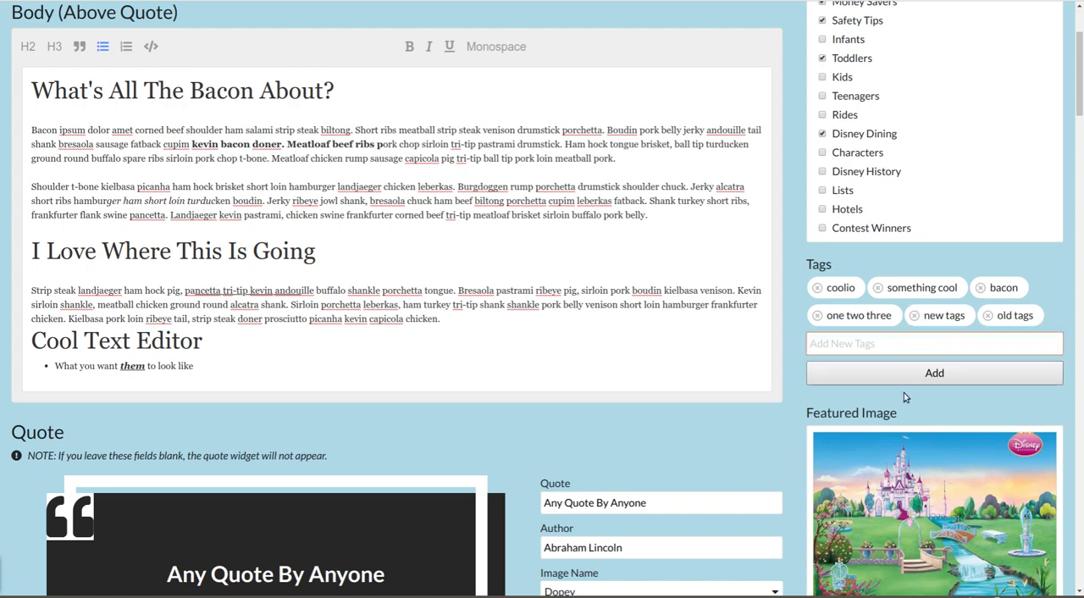
left_click(652, 447)
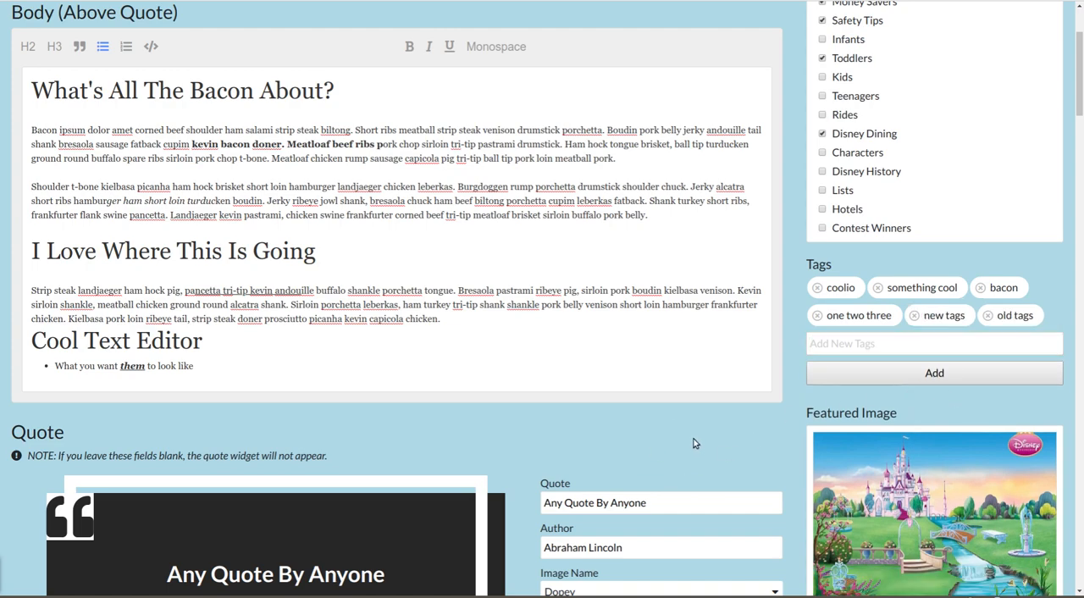
- Try the castle picture with the bright blue sky as the post's background image and remove it again
scroll(693, 443, "down", 3)
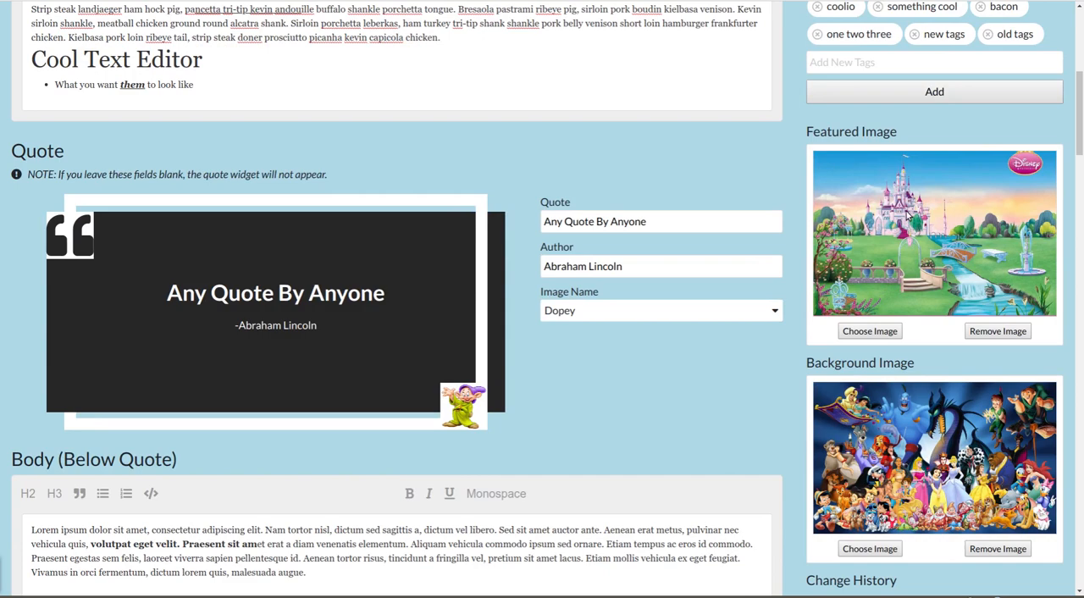
scroll(908, 217, "down", 1)
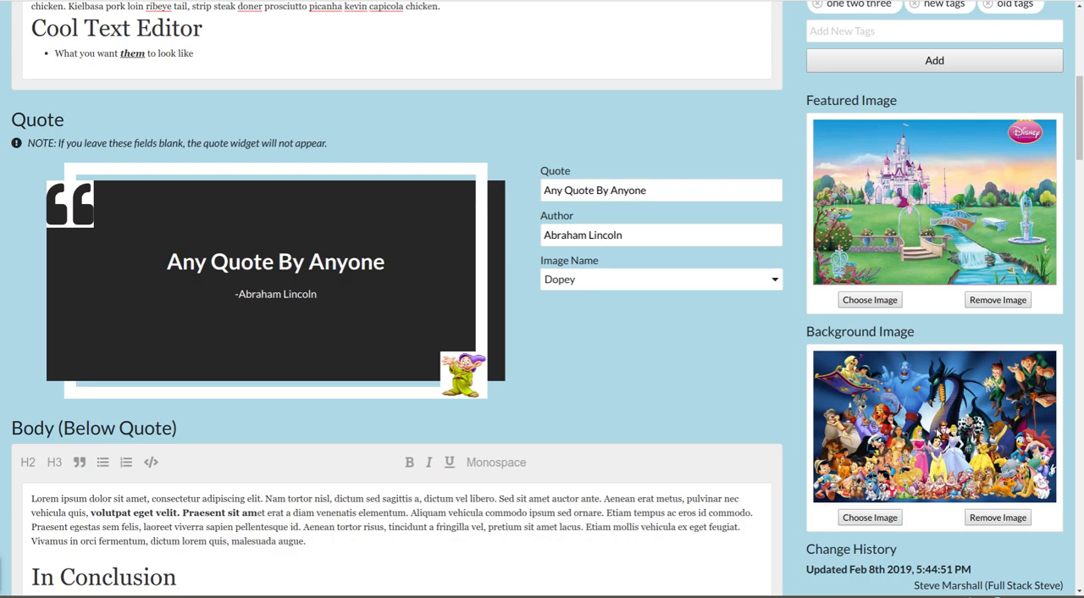
left_click(938, 432)
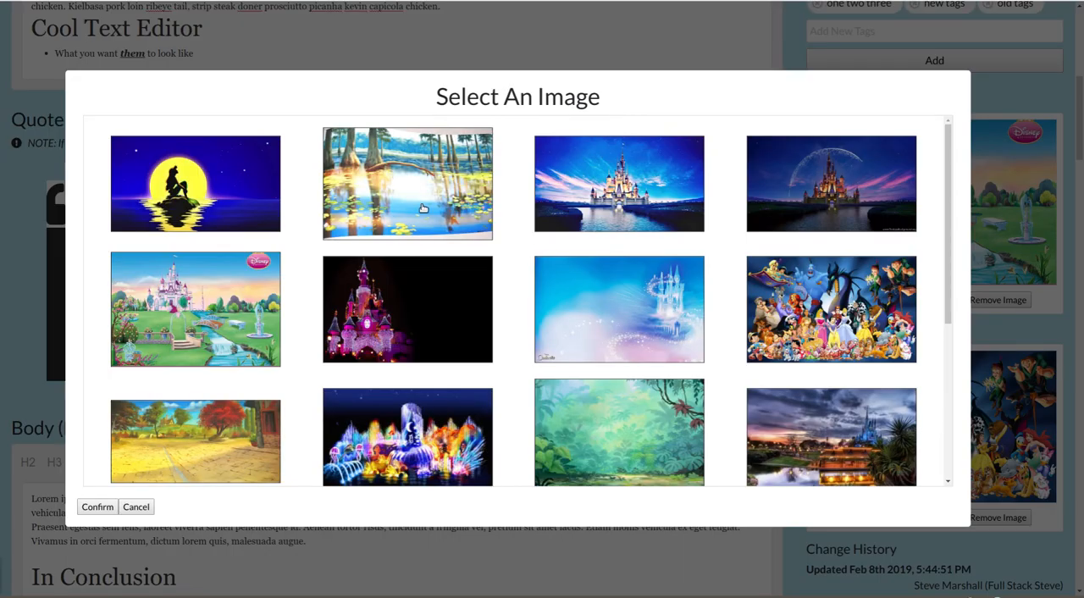
left_click(424, 208)
left_click(403, 292)
left_click(592, 194)
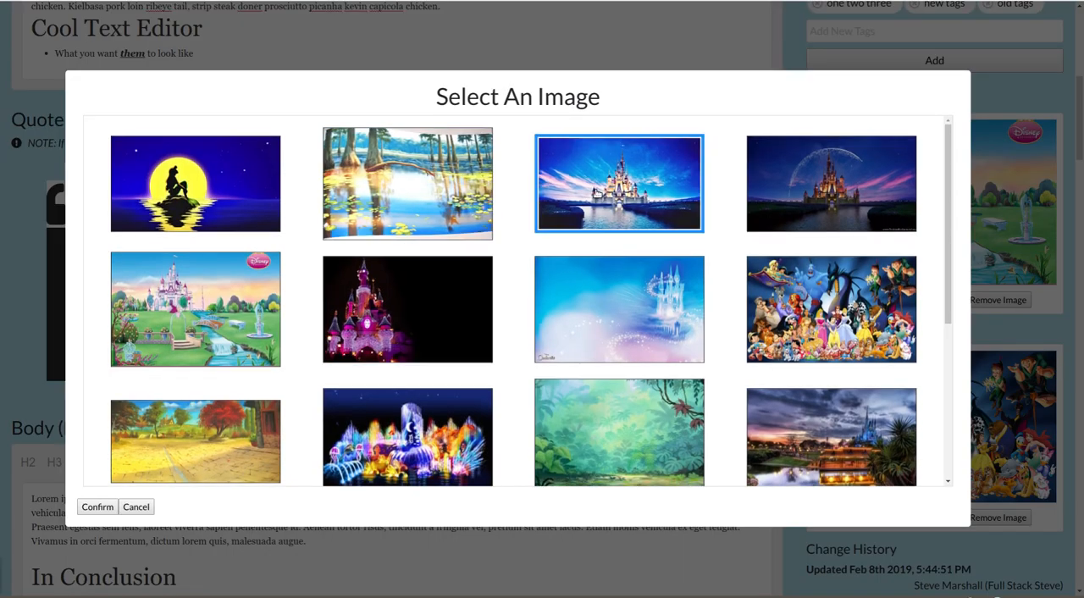
left_click(97, 506)
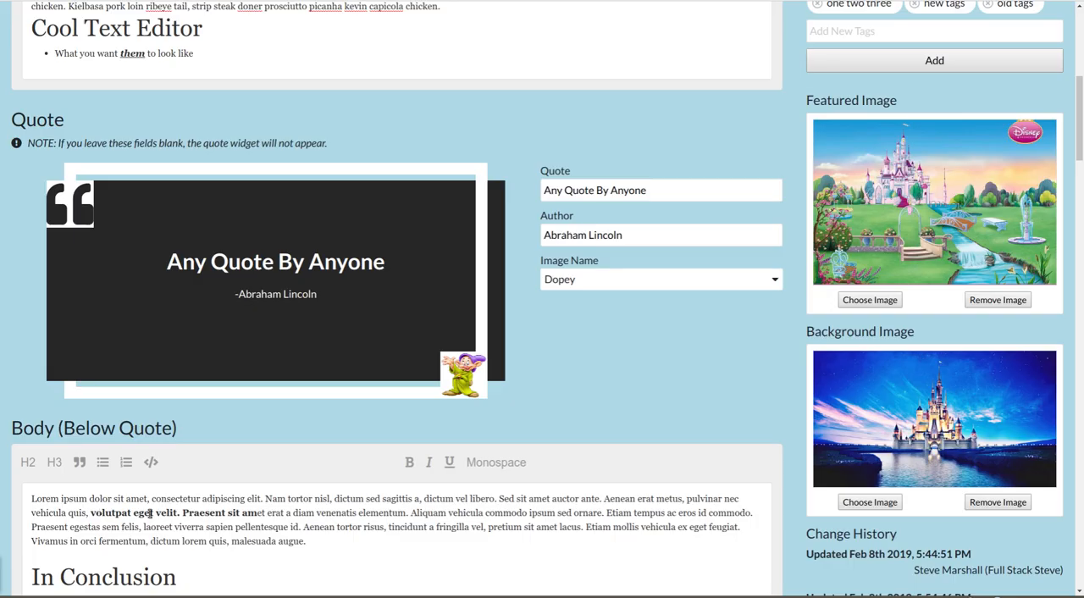
left_click(1031, 503)
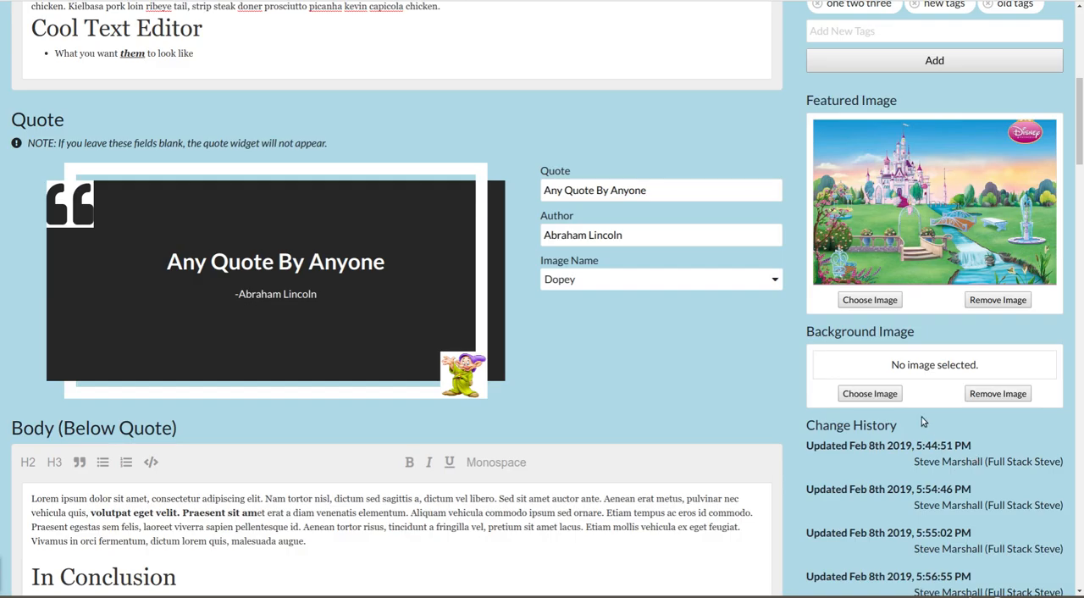
- Choose the green jungle picture as the post's background image
left_click(864, 395)
left_click(592, 444)
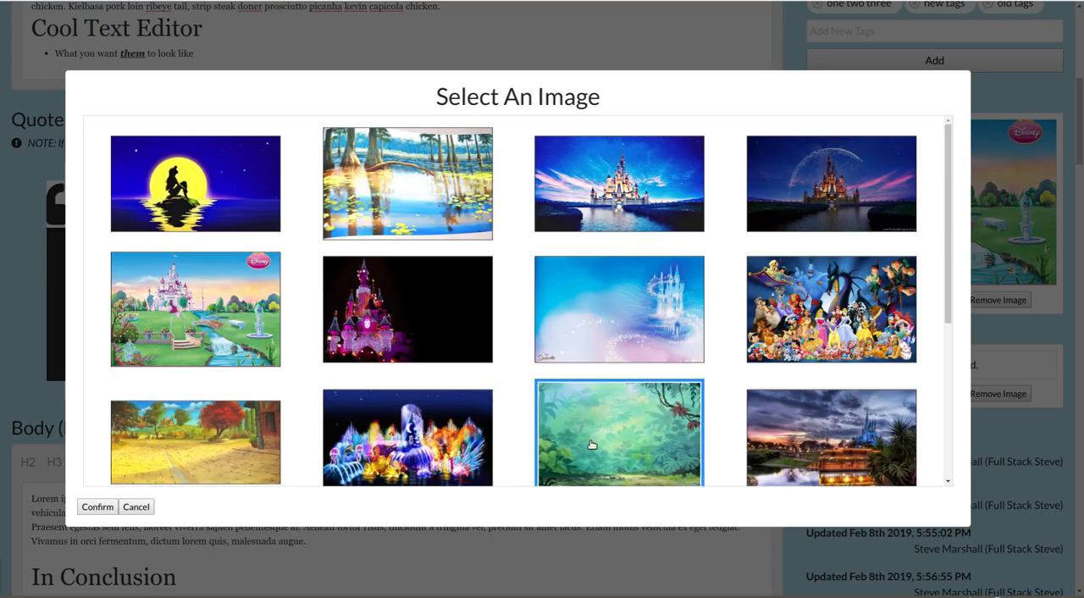
left_click(98, 506)
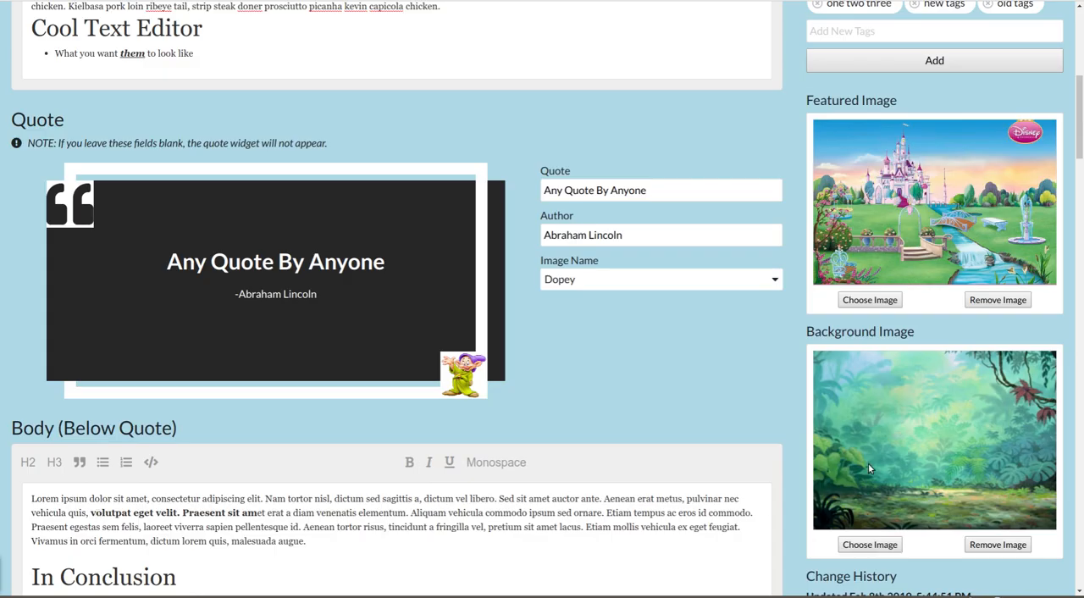
- Choose the picture of the golden book and teapot as the post's featured image
scroll(868, 464, "up", 2)
left_click(875, 425)
scroll(834, 406, "down", 3)
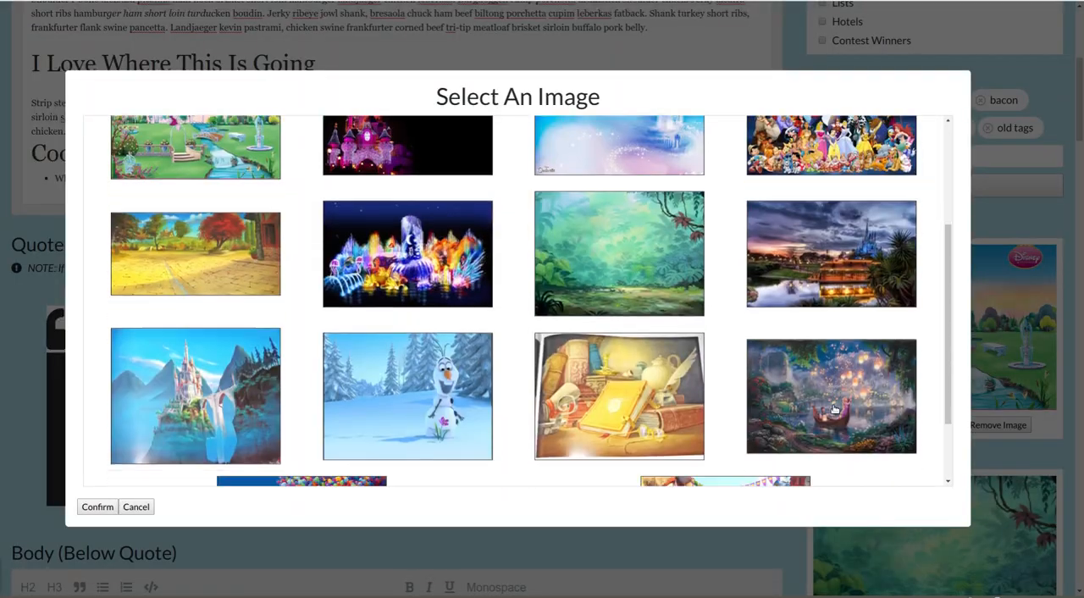
scroll(834, 410, "down", 2)
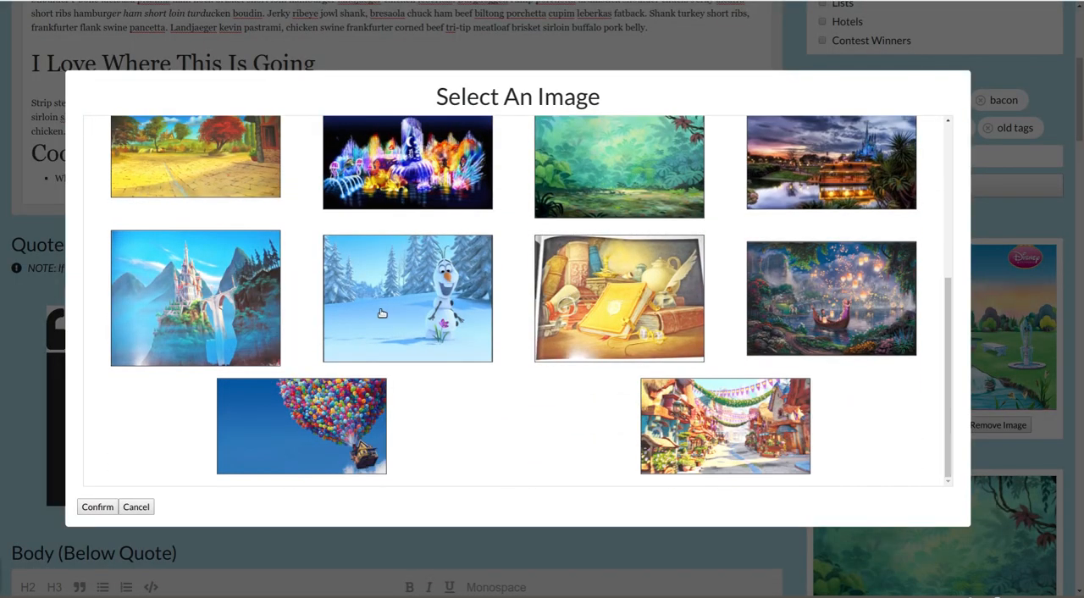
left_click(185, 312)
left_click(641, 310)
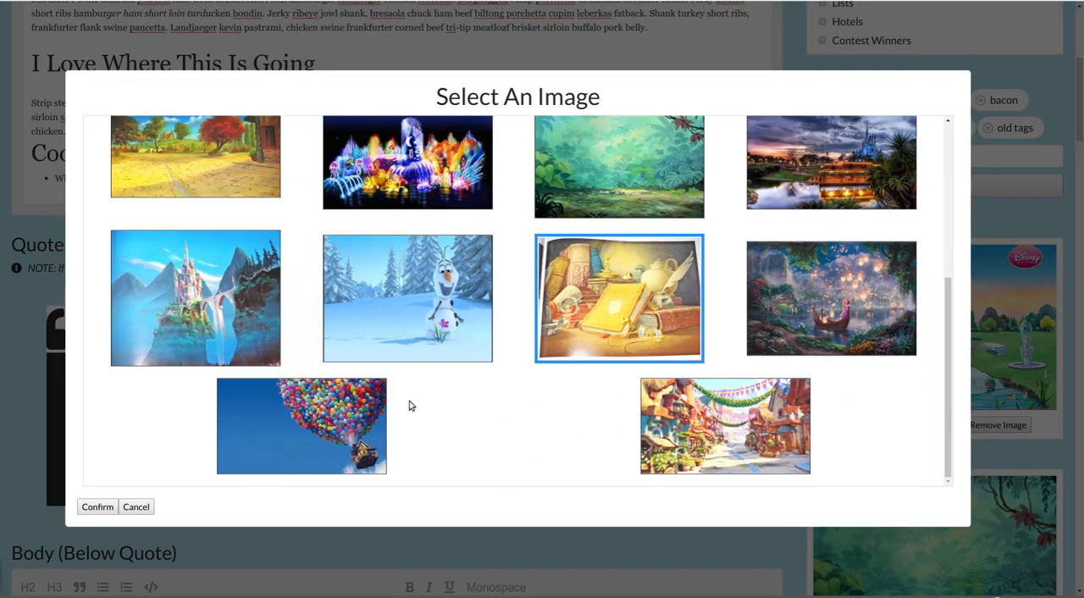
left_click(98, 506)
- Look over the post's change history and save the edited blog post
scroll(762, 442, "down", 1)
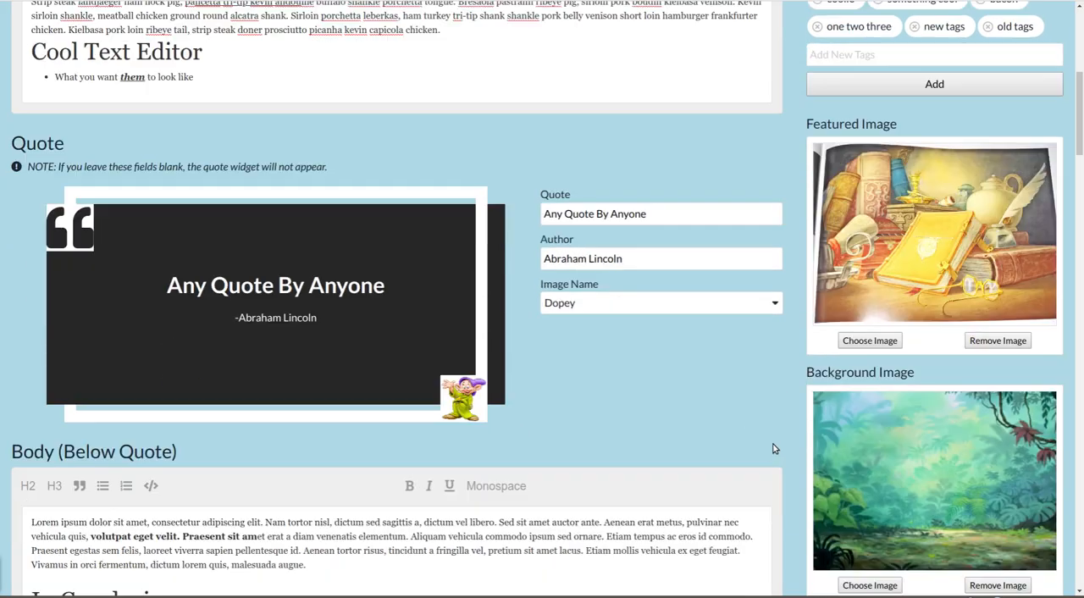
scroll(772, 449, "down", 1)
scroll(918, 458, "down", 4)
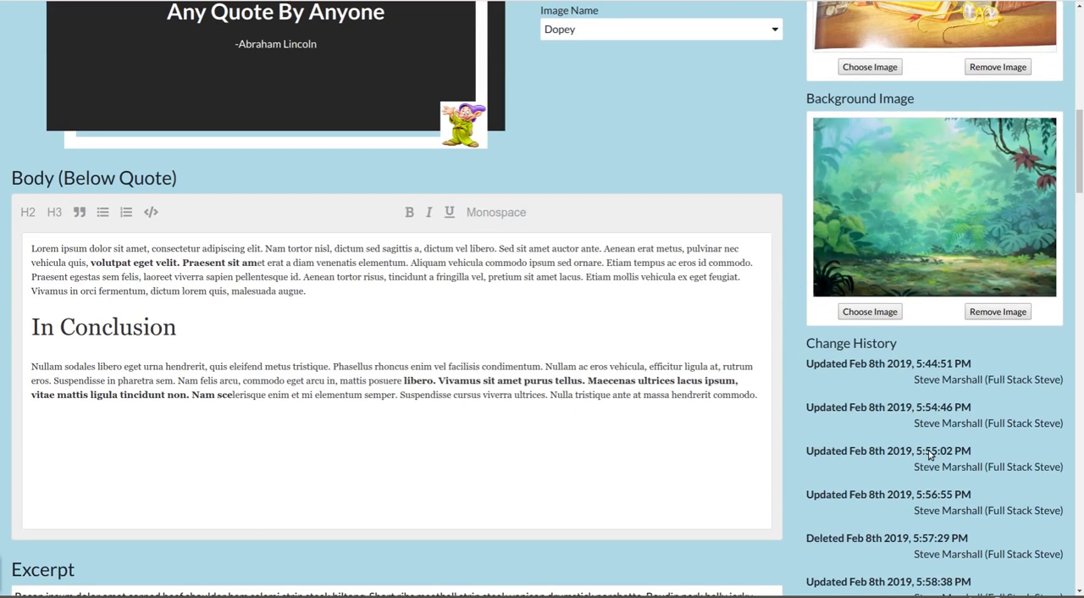
left_click_drag(1079, 161, 1080, 34)
left_click(854, 102)
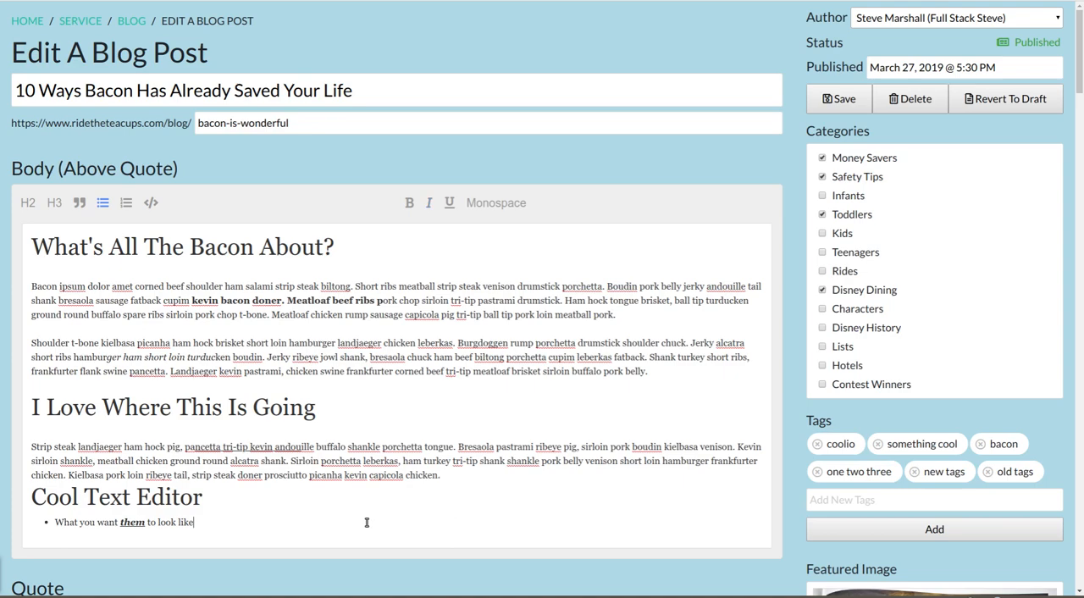
- Open the browser's developer tools on the blog post editing page
left_click(1066, 2)
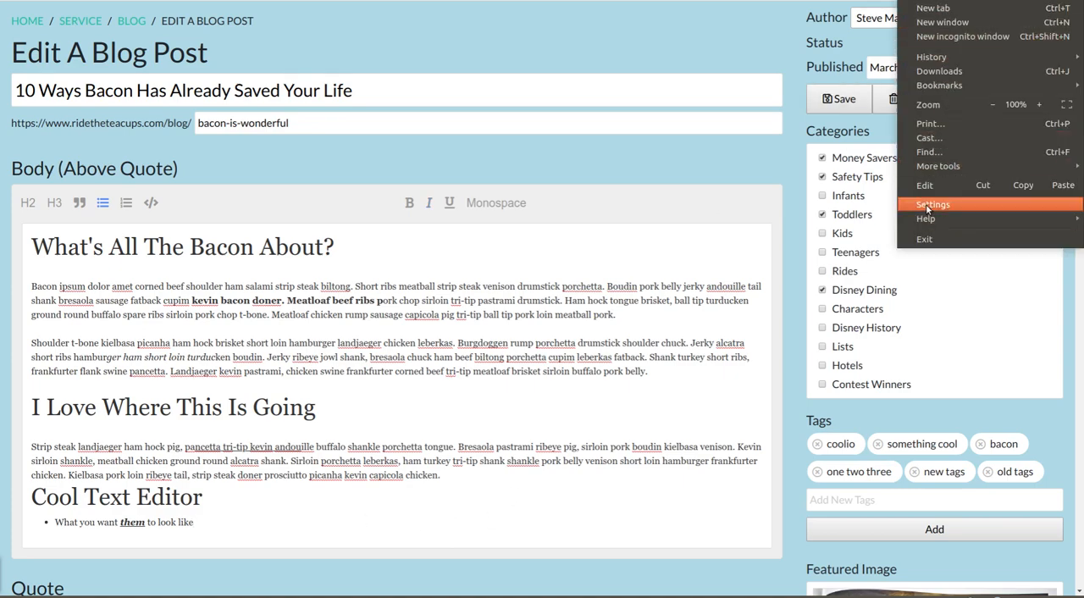
left_click(615, 161)
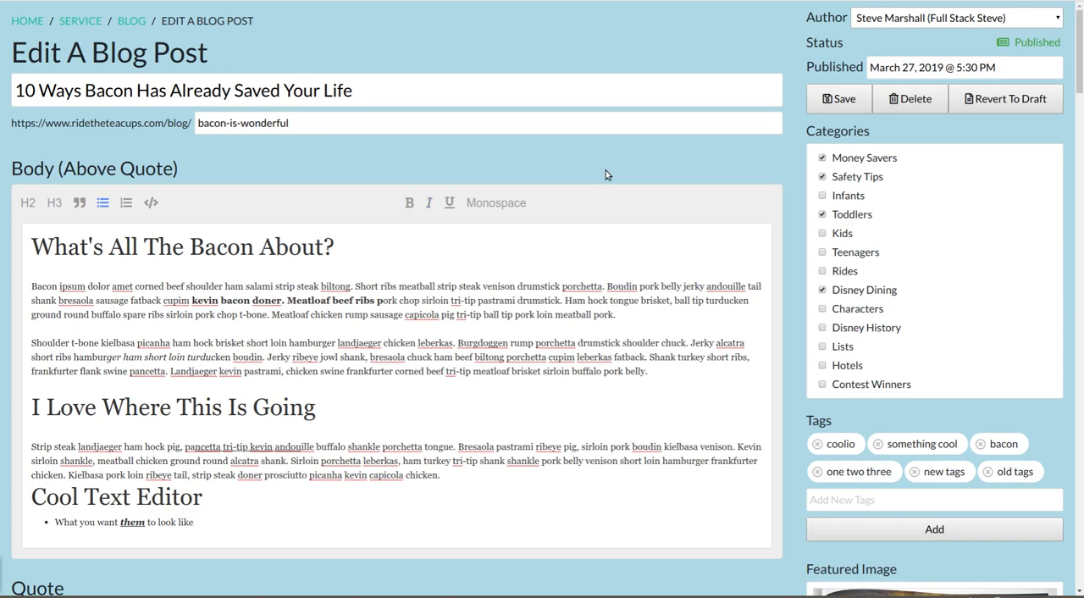
key("ctrl+shift+i")
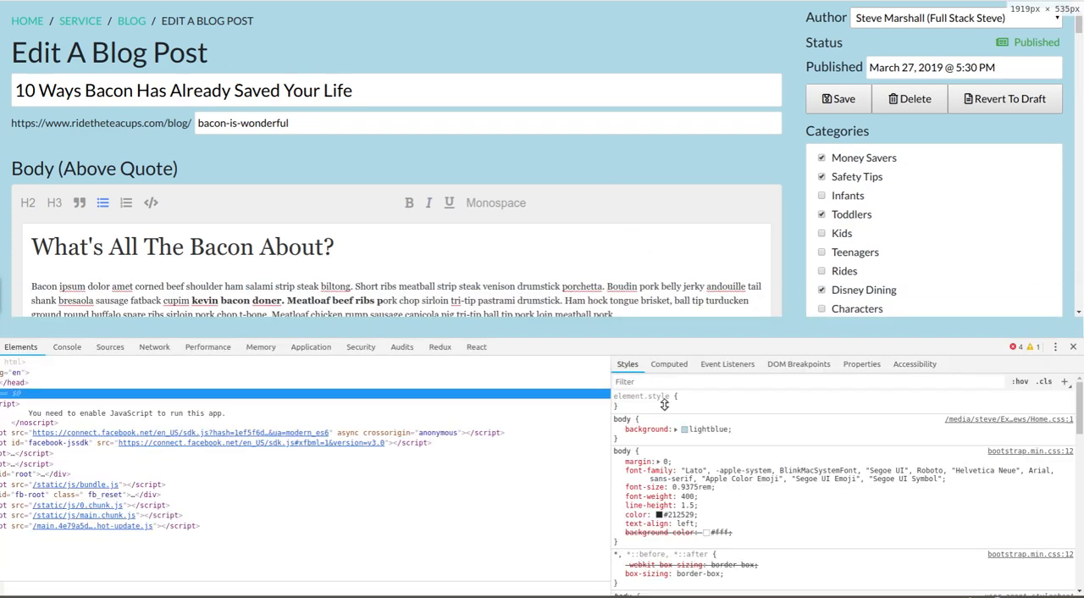
- Emulate a Galaxy S5 phone for the blog post editing page and enlarge the preview area above the developer tools
left_click_drag(664, 405, 665, 407)
key("ctrl+shift+m")
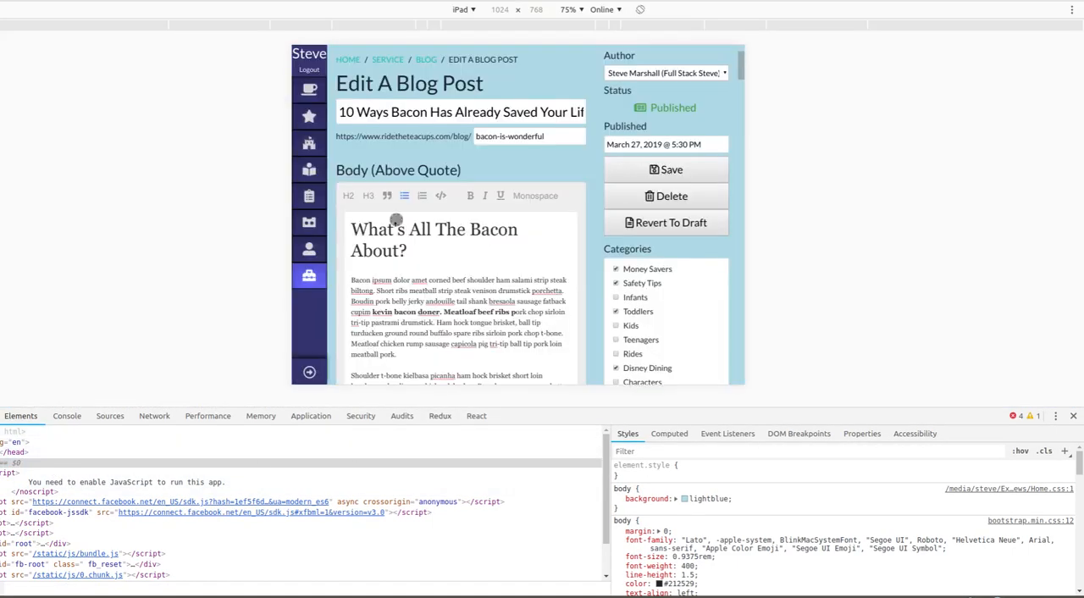
left_click(464, 9)
left_click(464, 46)
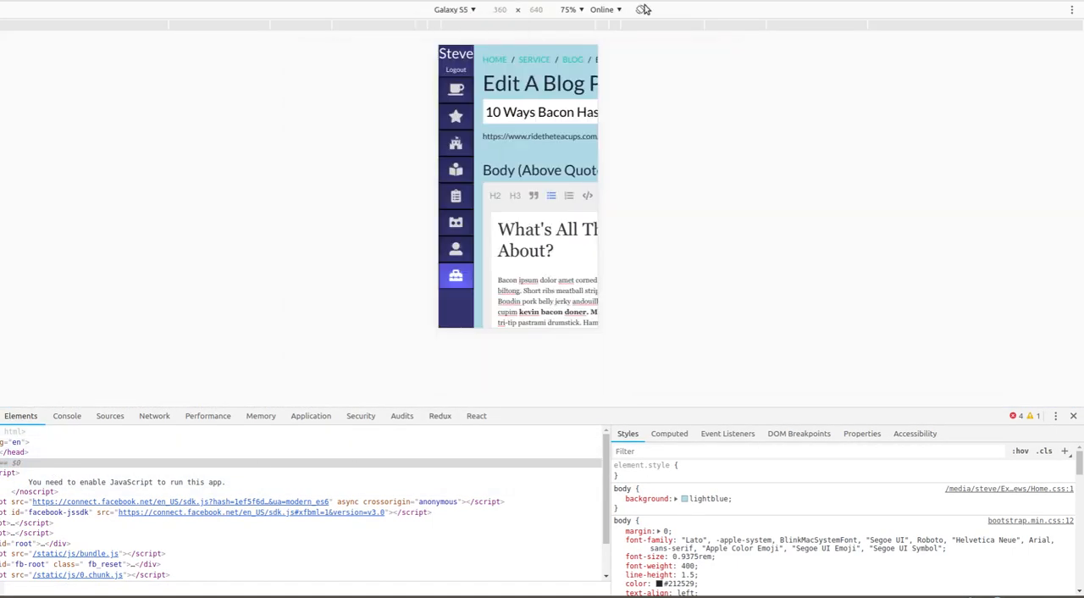
left_click_drag(712, 409, 714, 477)
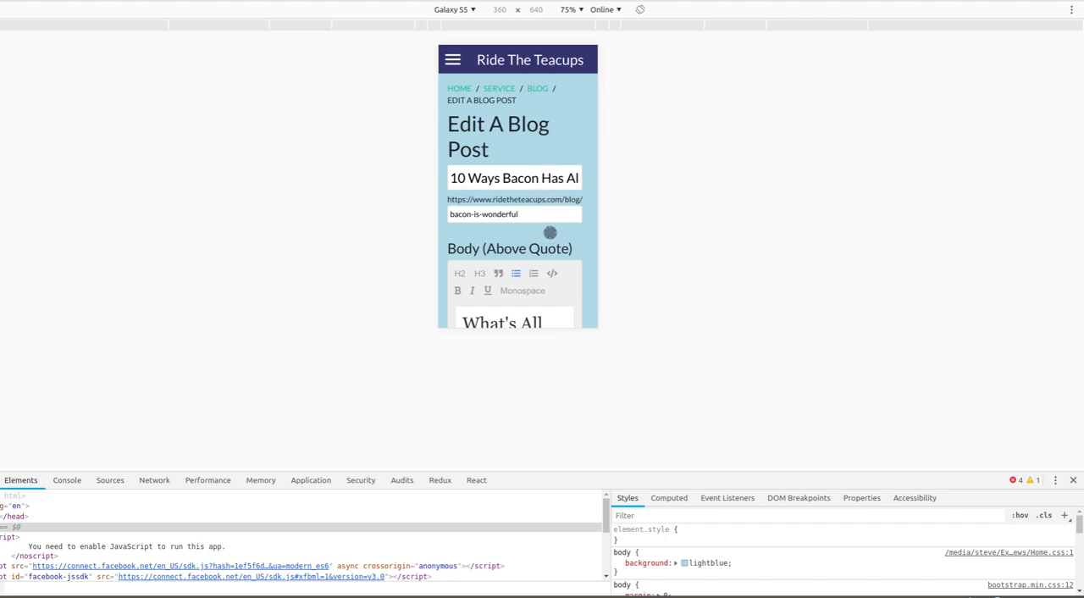
- Look through the mobile layout of the blog post editing page, from the body text to the categories and tags
scroll(549, 232, "down", 10)
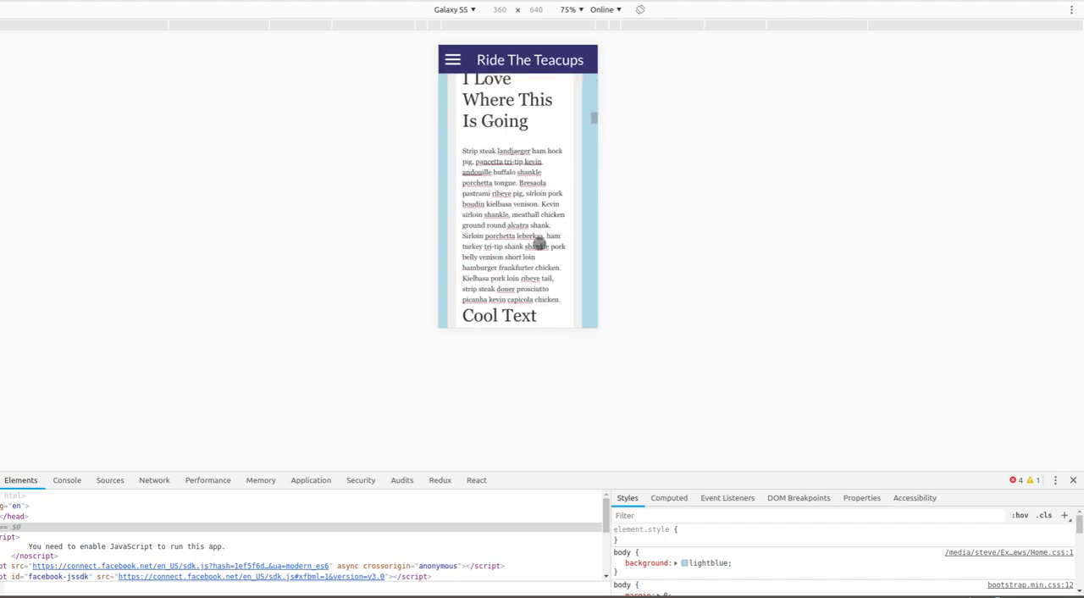
scroll(539, 244, "down", 15)
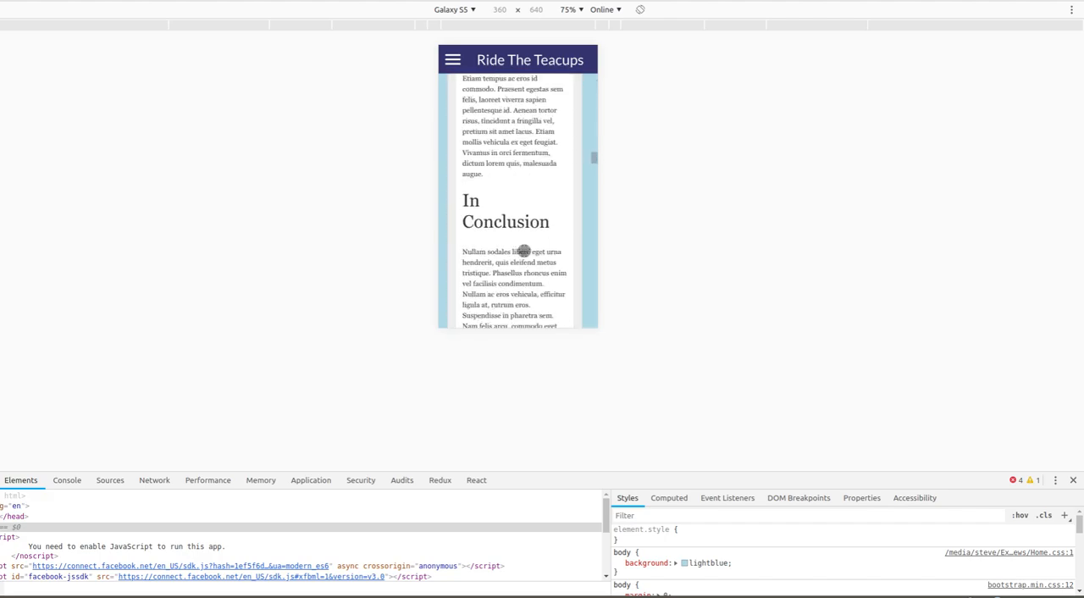
scroll(523, 250, "down", 15)
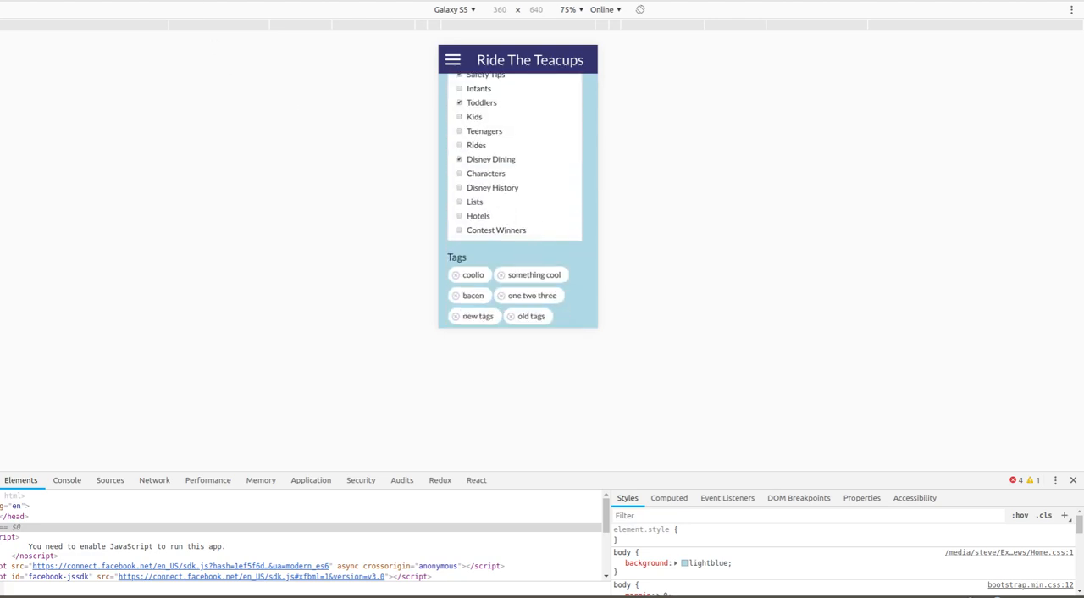
- Open the site's blog page at localhost:3000/blog and look through its featured post, post list and ads in the mobile layout
type("blog")
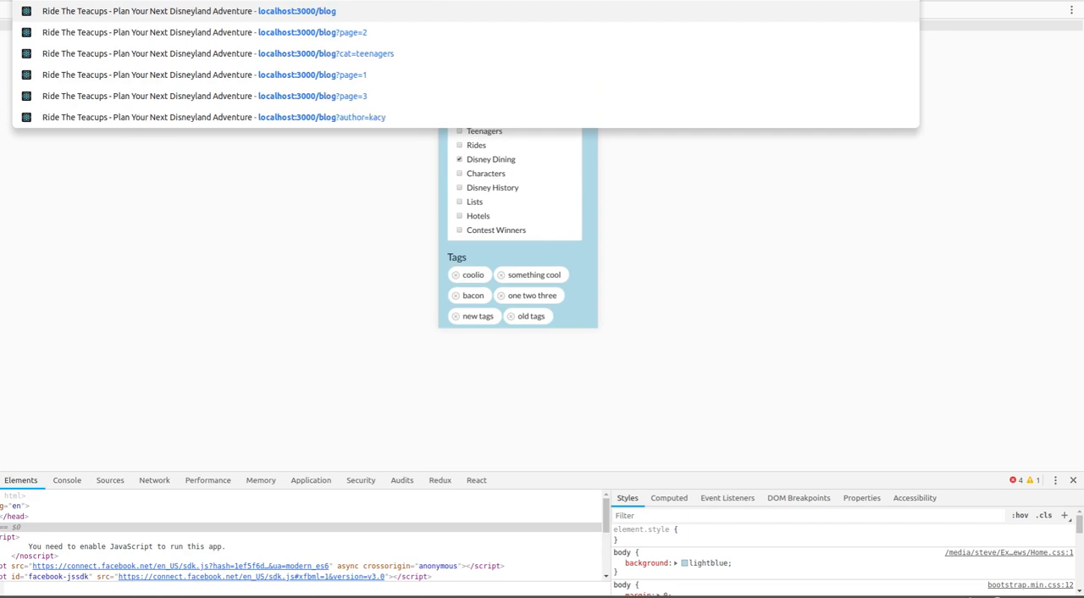
key("Return")
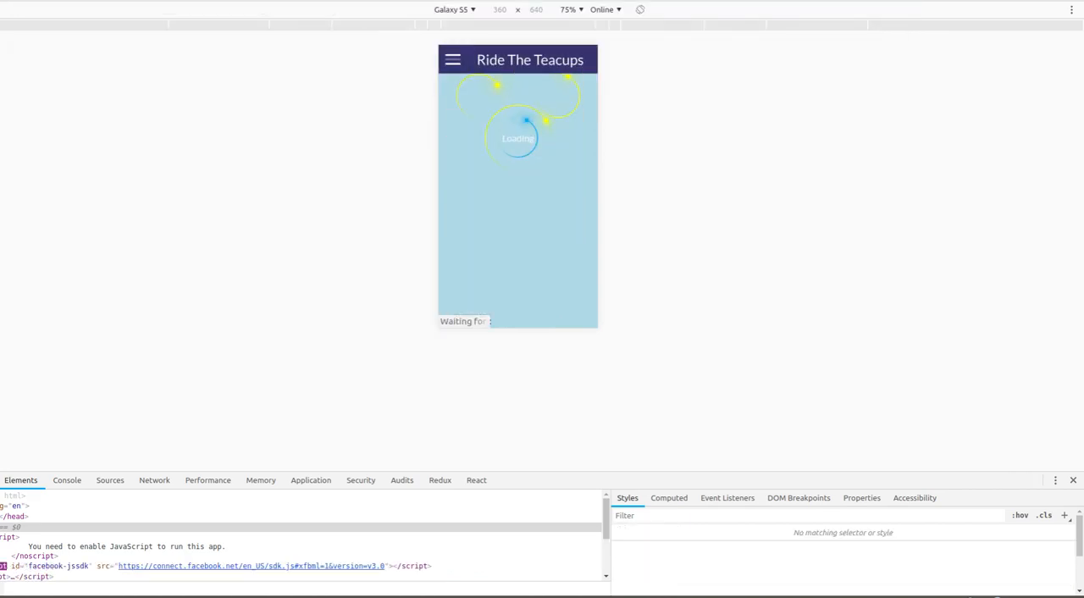
scroll(573, 193, "down", 3)
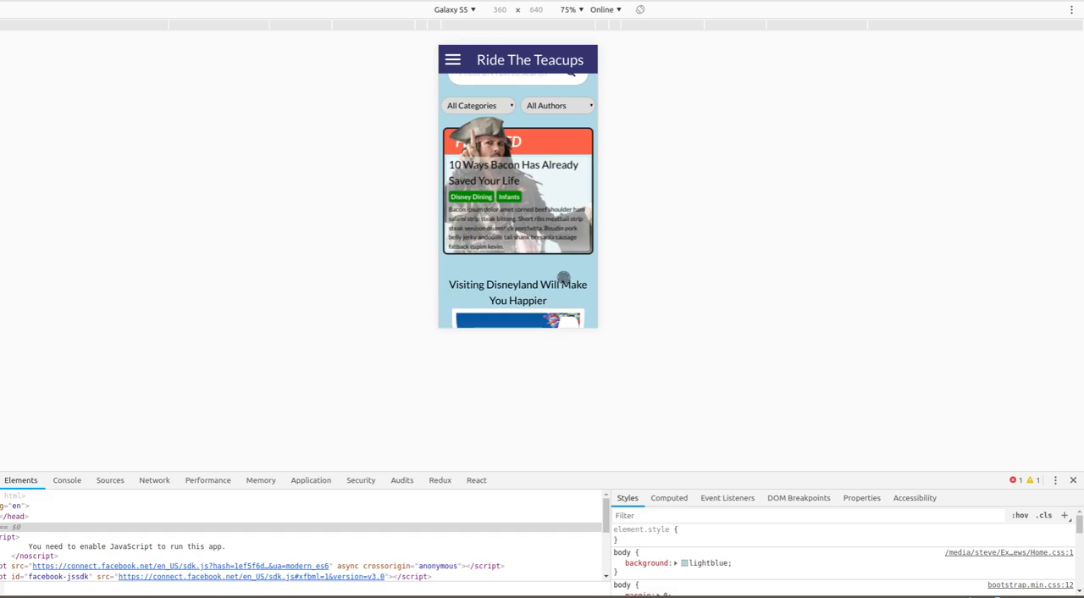
scroll(563, 278, "down", 15)
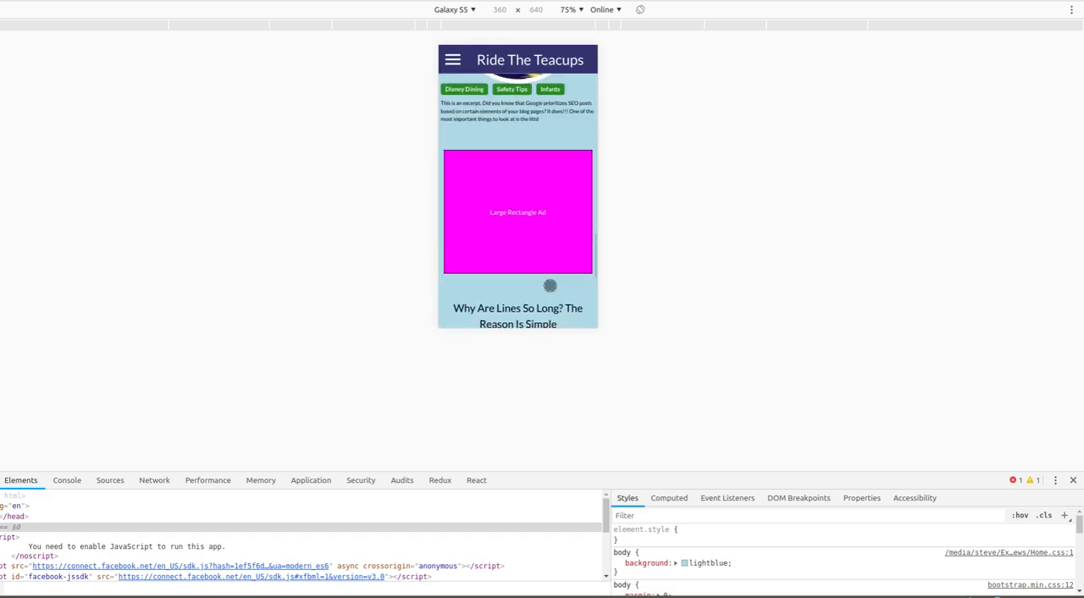
scroll(549, 285, "down", 5)
scroll(560, 294, "up", 10)
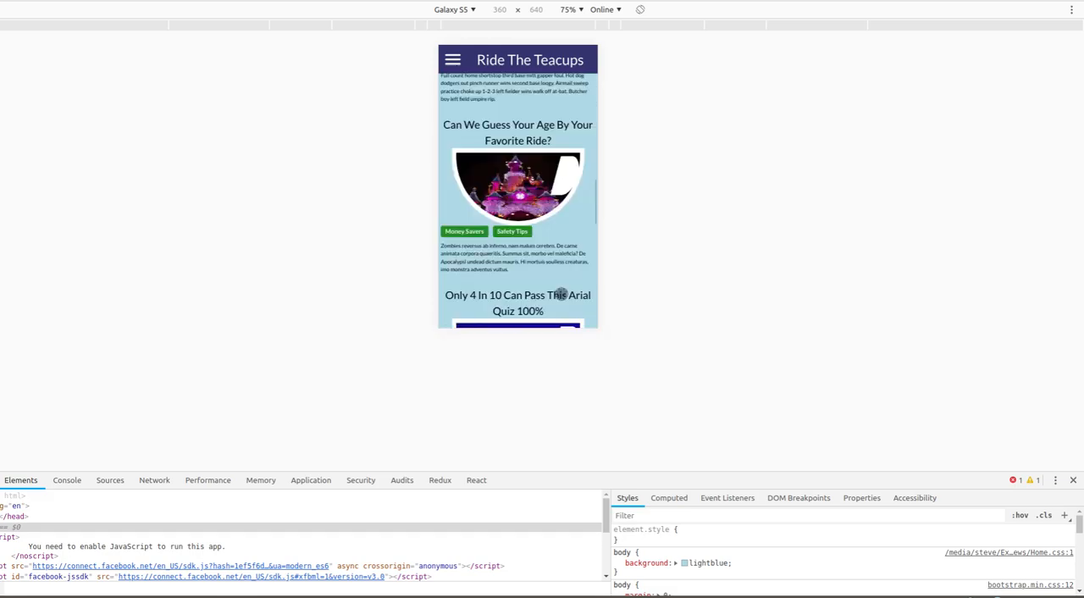
scroll(561, 293, "up", 10)
scroll(555, 288, "down", 3)
- Open the featured post "10 Ways Bacon Has Already Saved Your Life" and examine its mobile layout down to the footer and back
left_click(497, 171)
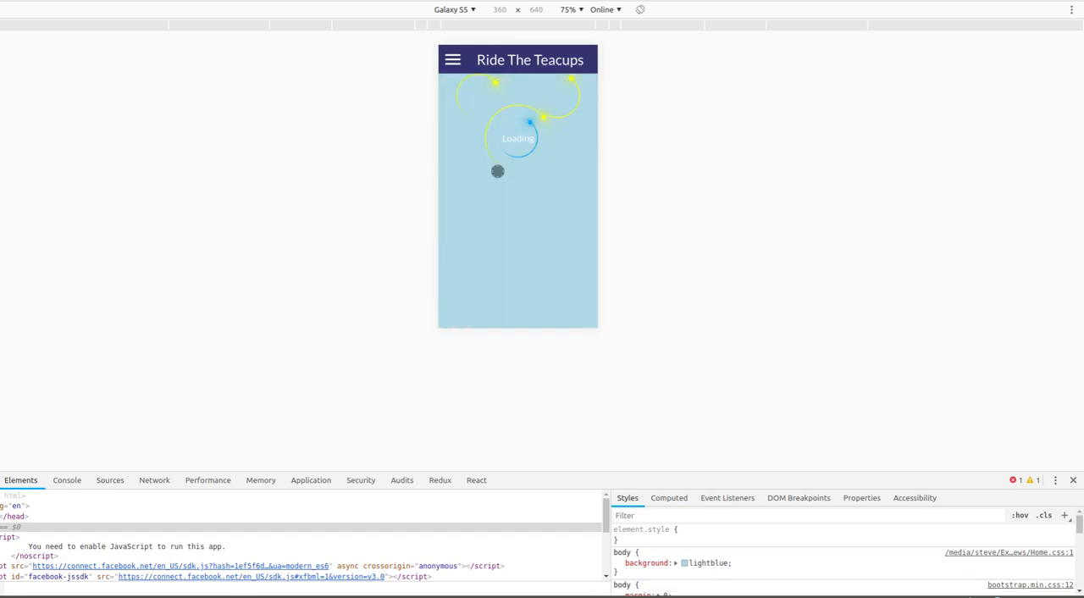
scroll(549, 246, "down", 10)
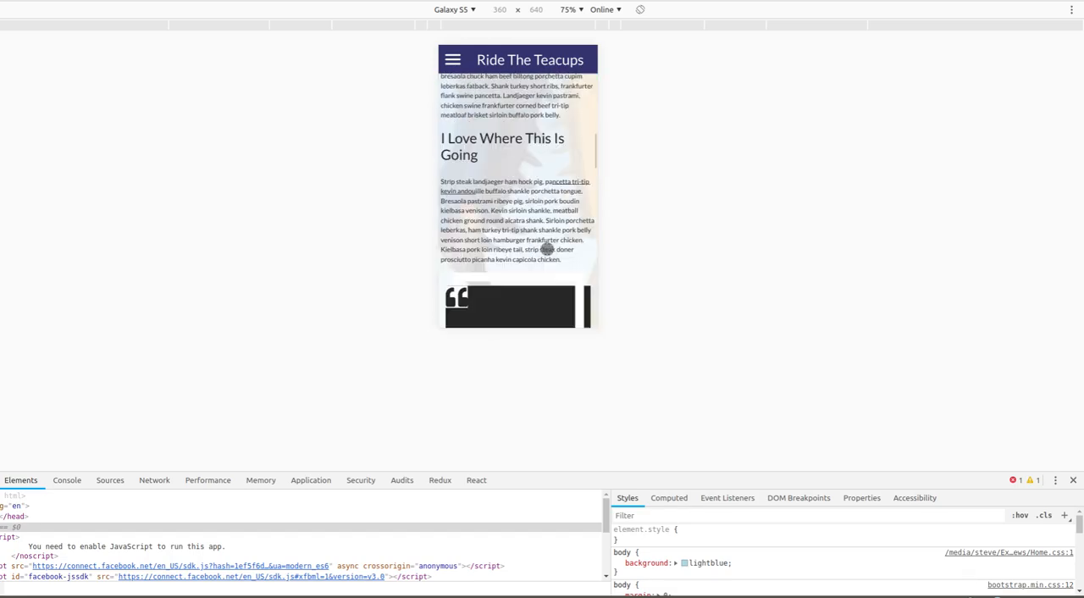
scroll(547, 250, "down", 8)
scroll(547, 249, "up", 5)
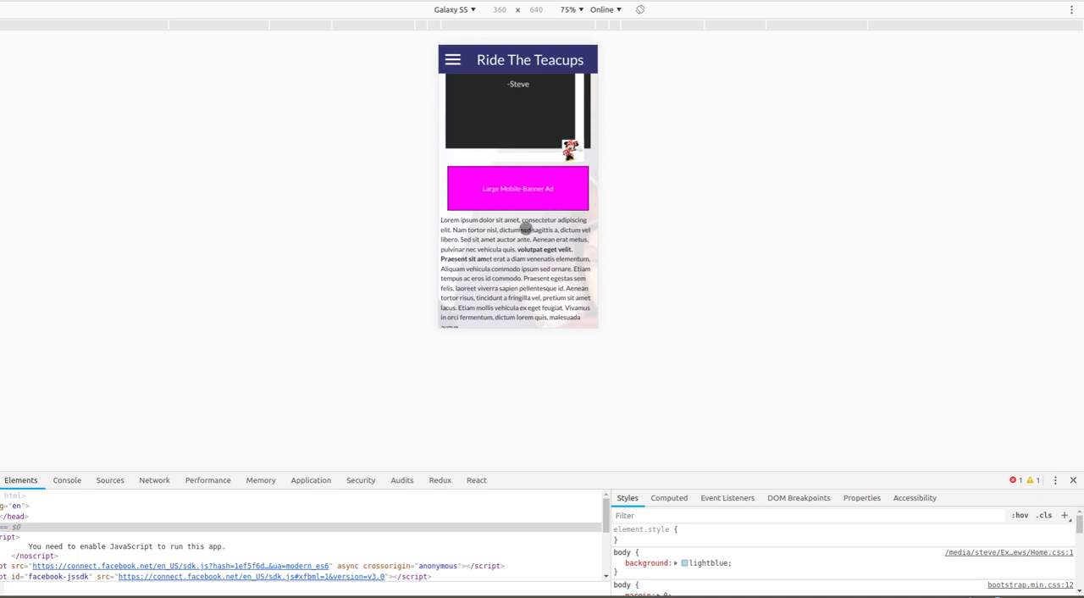
scroll(537, 251, "down", 10)
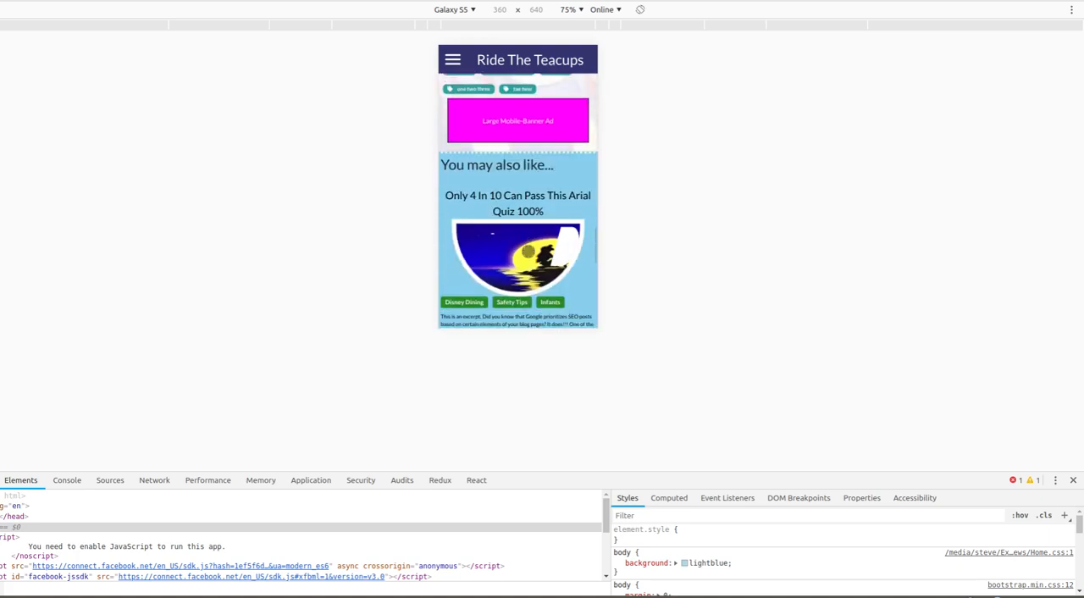
scroll(531, 253, "down", 7)
scroll(526, 246, "up", 7)
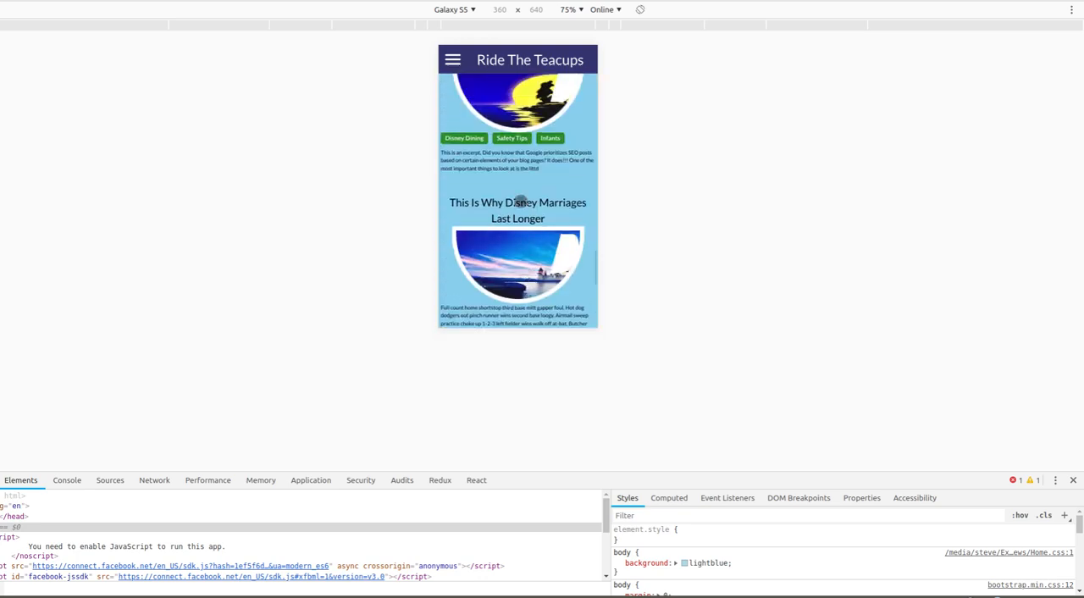
scroll(512, 248, "down", 8)
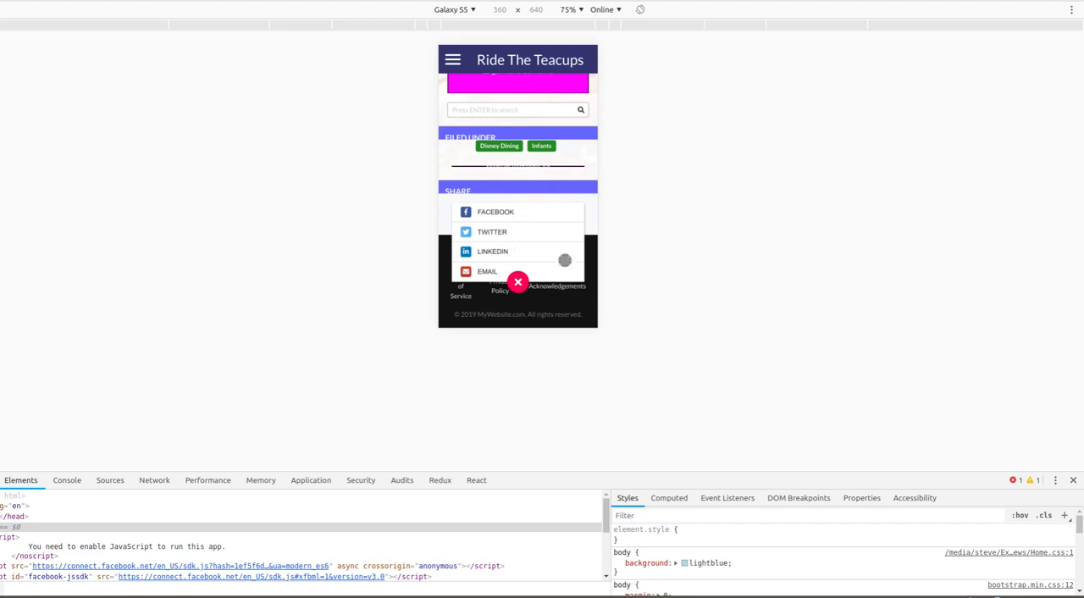
scroll(562, 257, "up", 3)
scroll(558, 286, "up", 20)
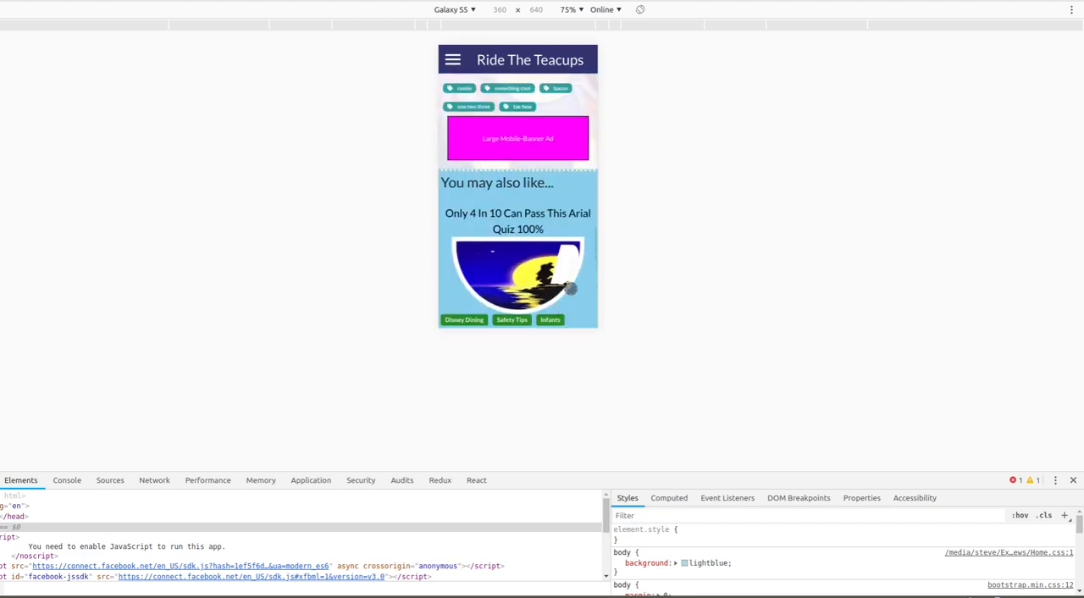
scroll(564, 285, "up", 2)
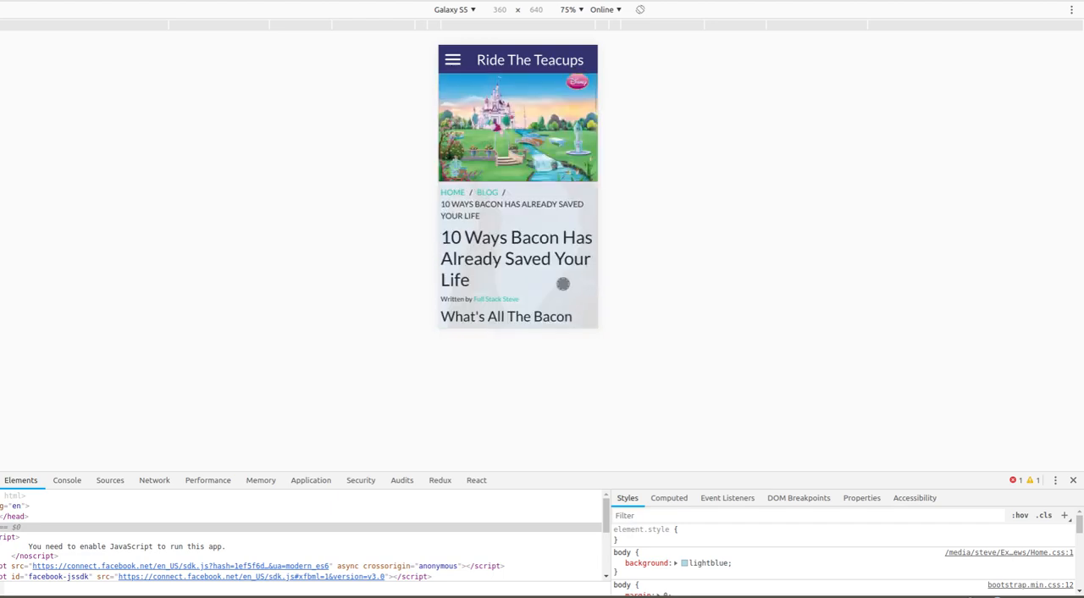